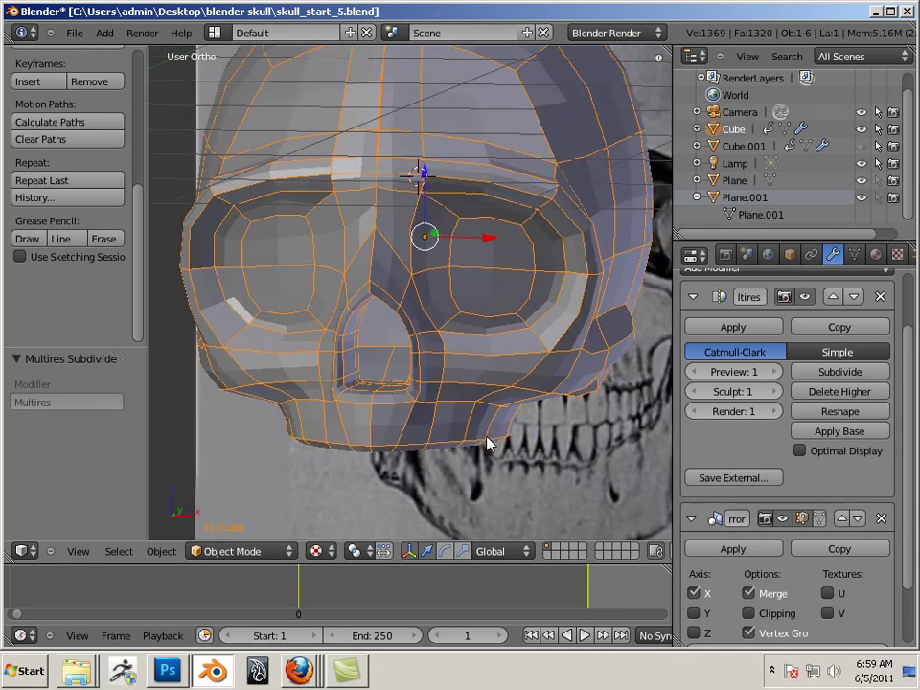
Remove the Multires modifier from the skull mesh.
scroll(487, 443, "down", 3)
scroll(417, 405, "up", 2)
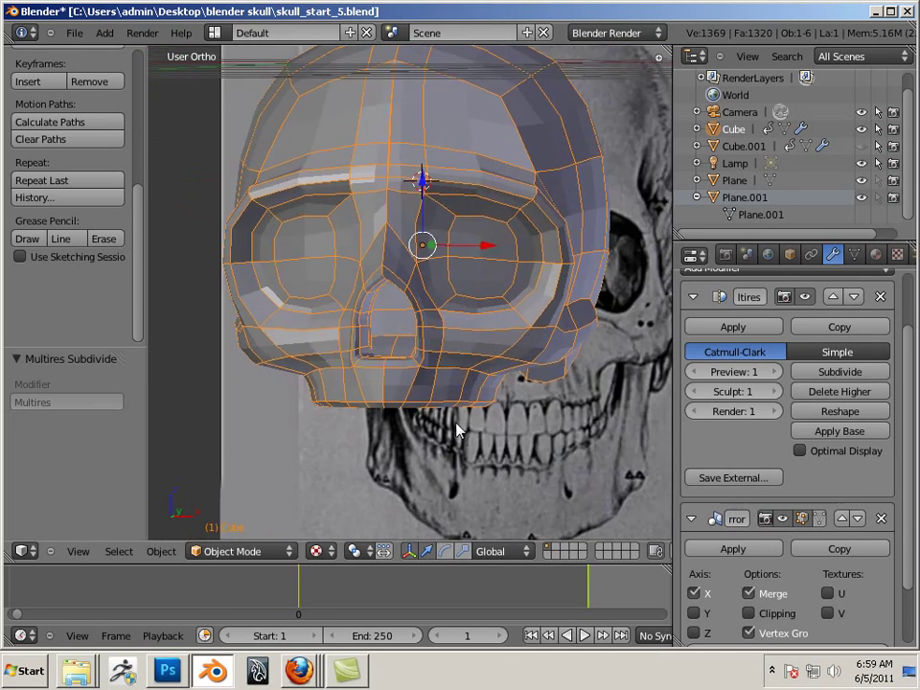
scroll(487, 388, "up", 1)
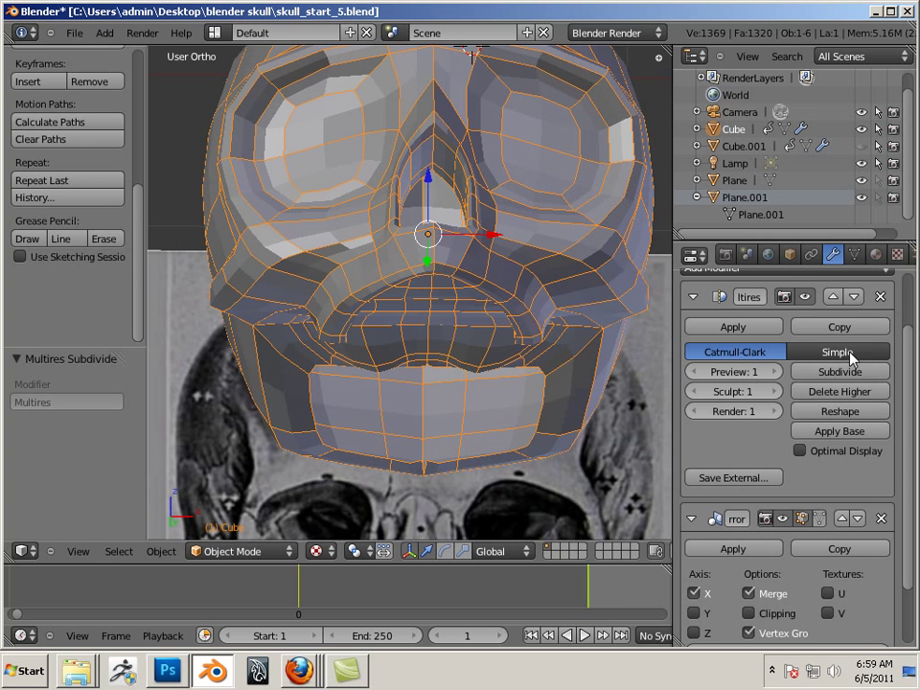
left_click(881, 296)
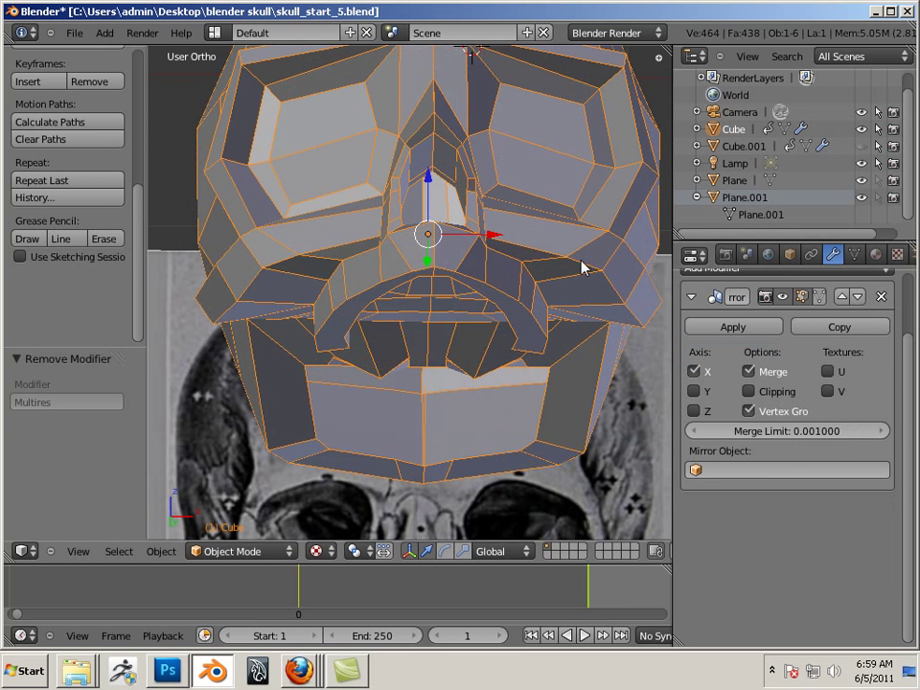
Enter Edit Mode on the skull and, in edge selection, select the two adjoining centerline edges at the roof of the nasal cavity.
middle_click_drag(541, 266, 471, 472)
scroll(520, 294, "up", 6)
left_click(445, 552)
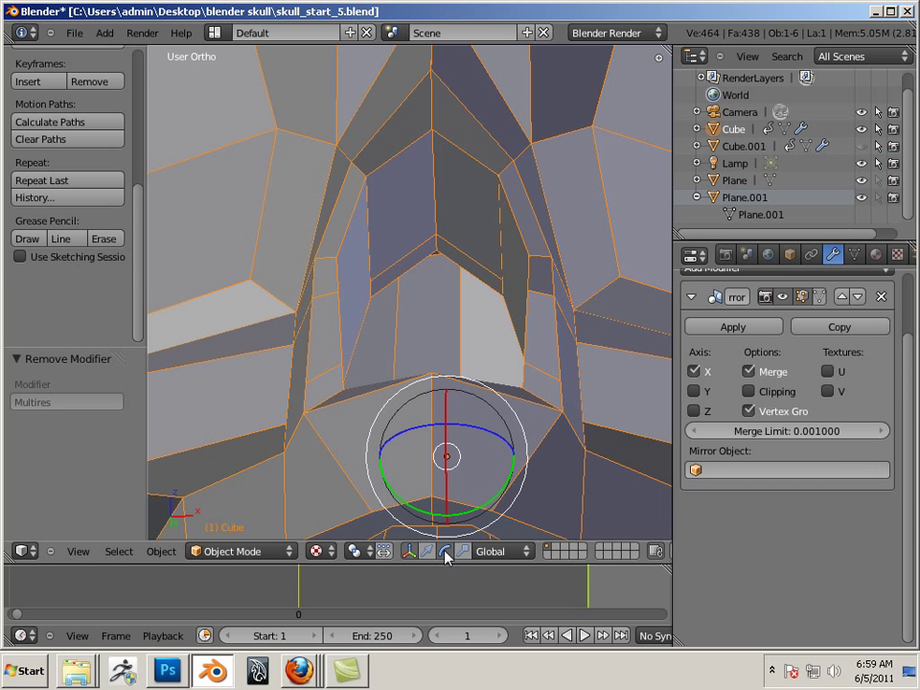
key("Tab")
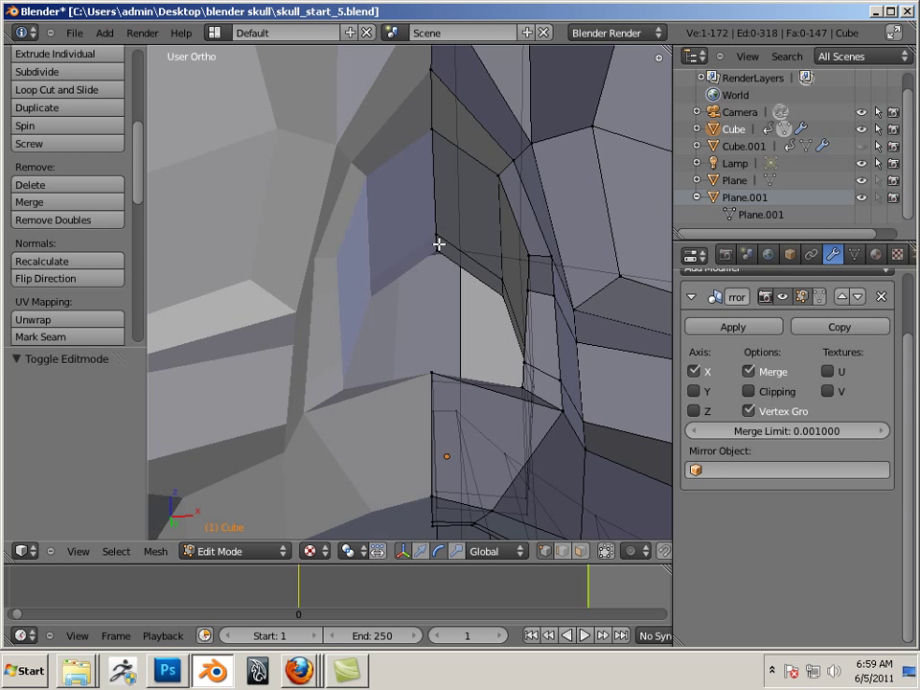
right_click(433, 223)
left_click(563, 552)
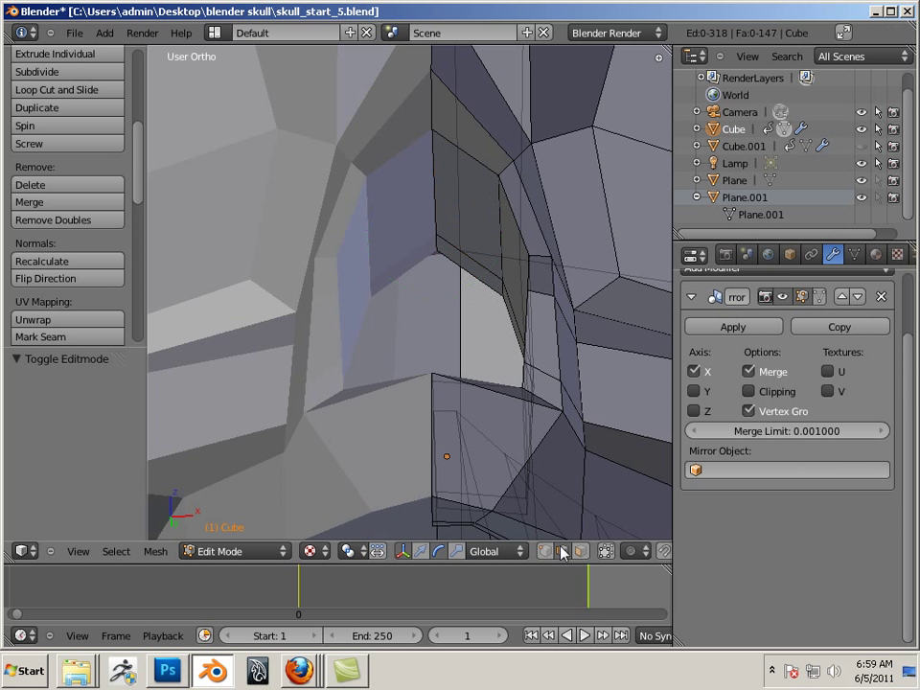
right_click(442, 178)
middle_click_drag(419, 285, 453, 257)
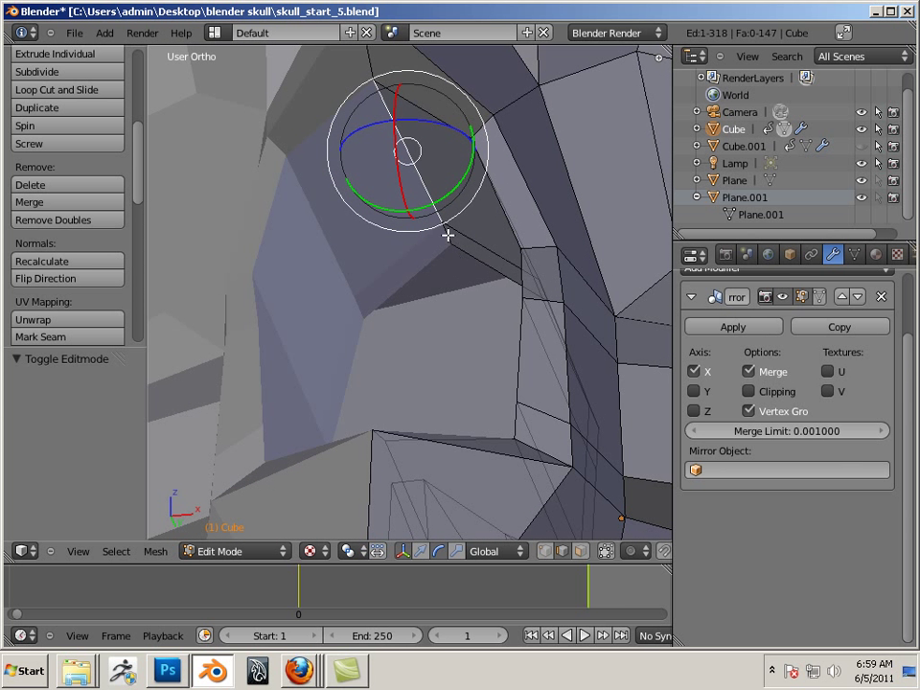
right_click(449, 237)
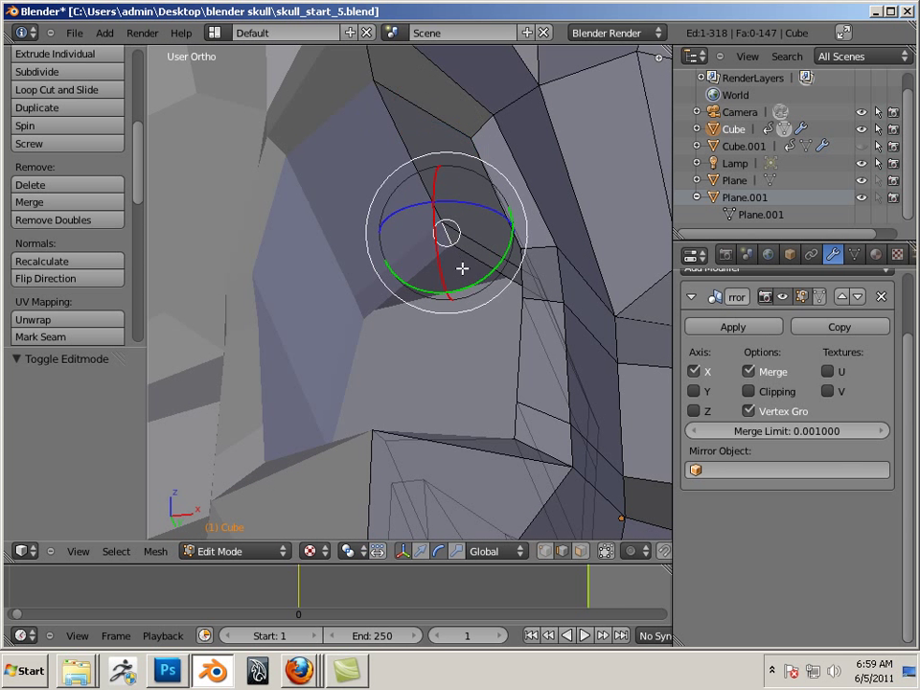
right_click(394, 137, "shift")
middle_click_drag(471, 232, 397, 273)
left_click_drag(397, 273, 398, 304)
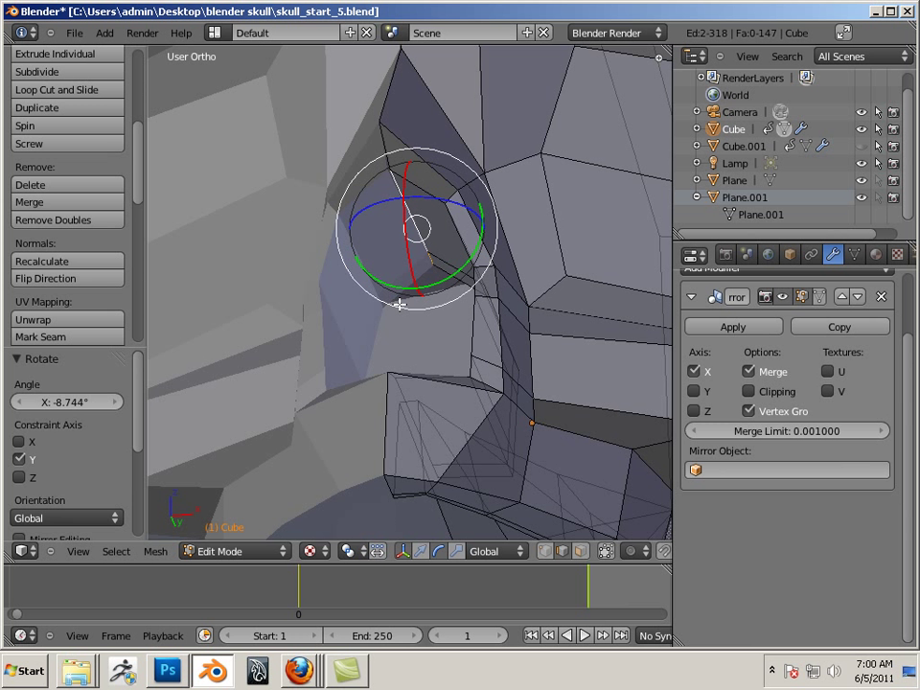
key("ctrl+z")
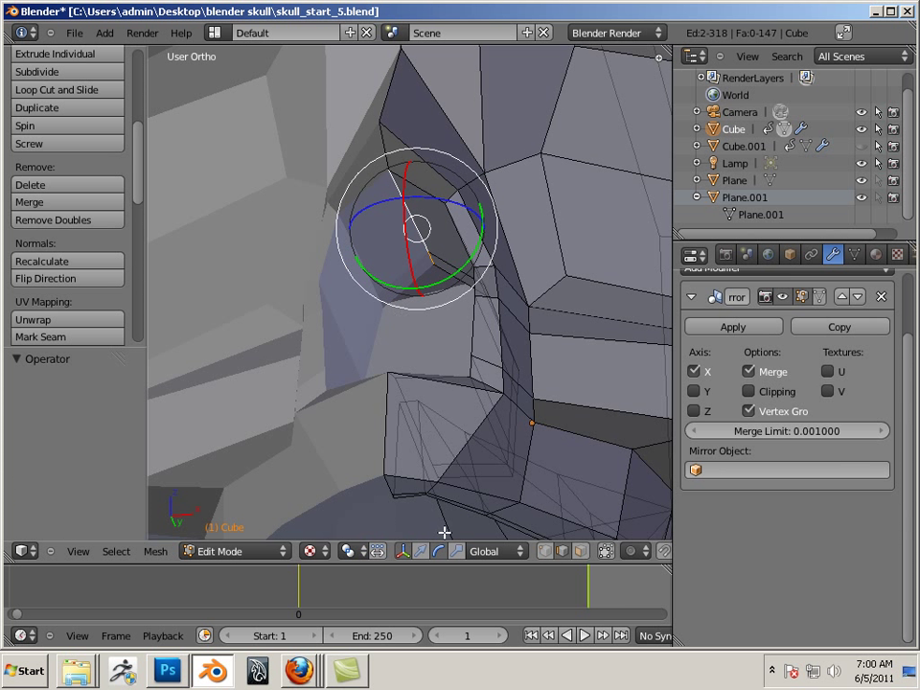
Use the translate manipulator to lower the two selected nasal roof edges about 0.007 along Z.
left_click(424, 553)
middle_click_drag(471, 360, 475, 439)
middle_click_drag(475, 439, 471, 326, "shift")
mouse_move(430, 241)
left_mouse_down()
mouse_move(425, 252)
mouse_move(428, 240)
left_mouse_up()
In vertex selection, box-select the two centerline vertices at the rear of the nasal roof and lower them along Z.
middle_click_drag(407, 329, 373, 311, "ctrl")
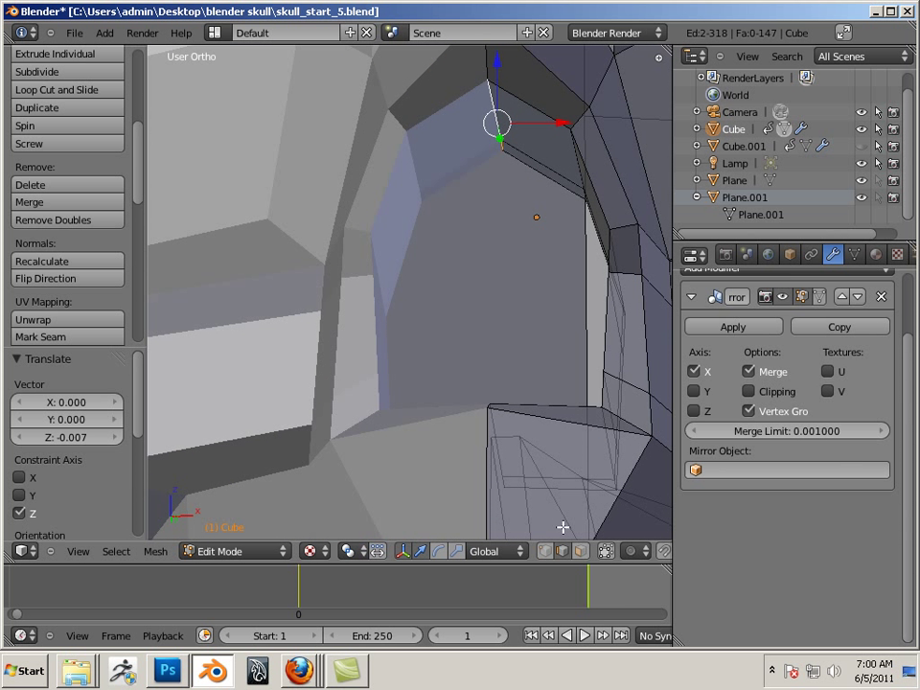
left_click(546, 552)
right_click(522, 207)
key("b")
left_click_drag(521, 185, 485, 128)
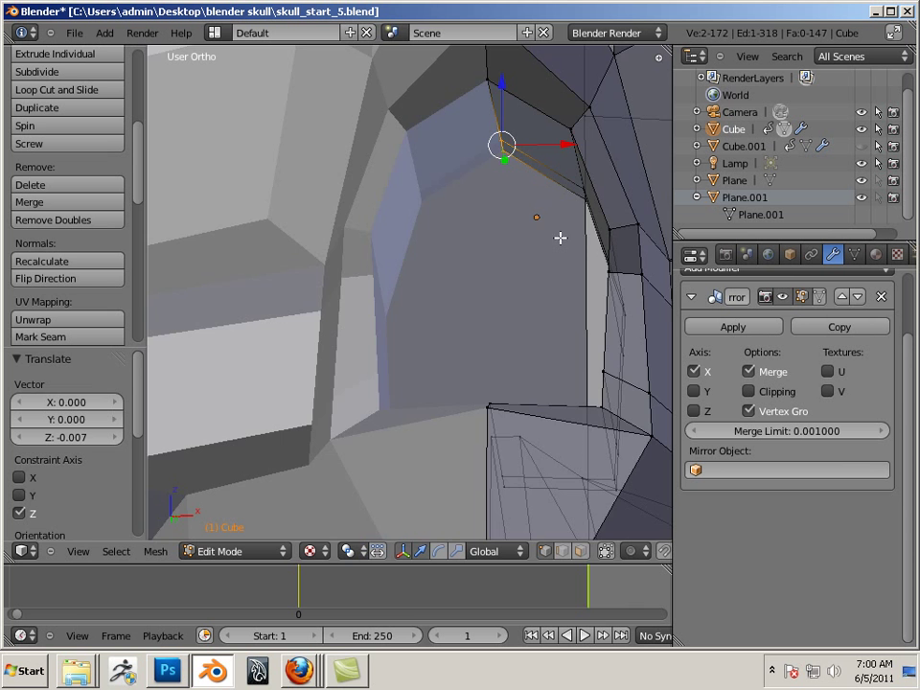
middle_click_drag(564, 252, 489, 230, "ctrl")
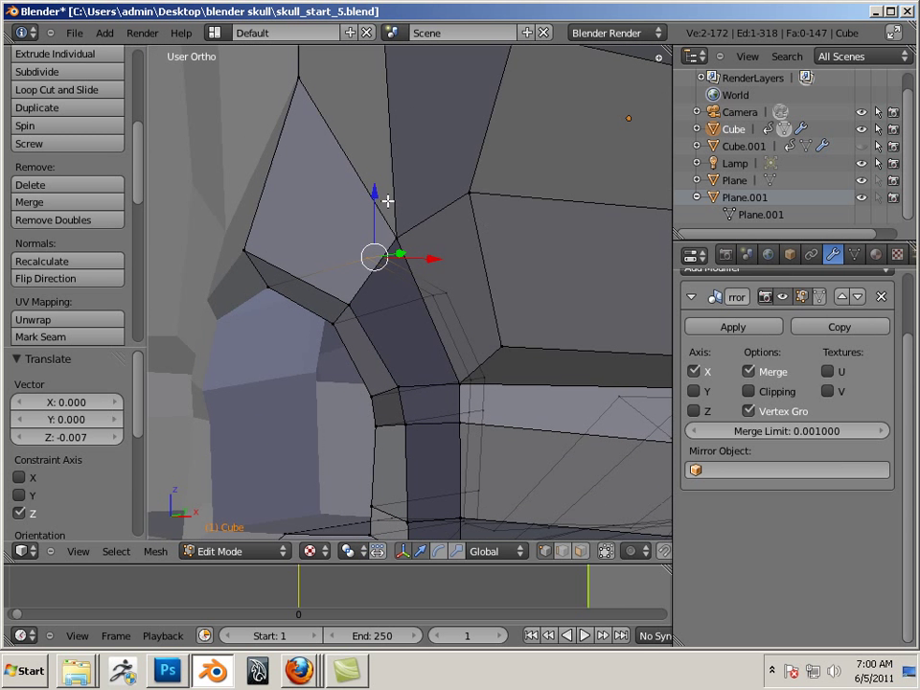
left_click_drag(375, 194, 372, 232)
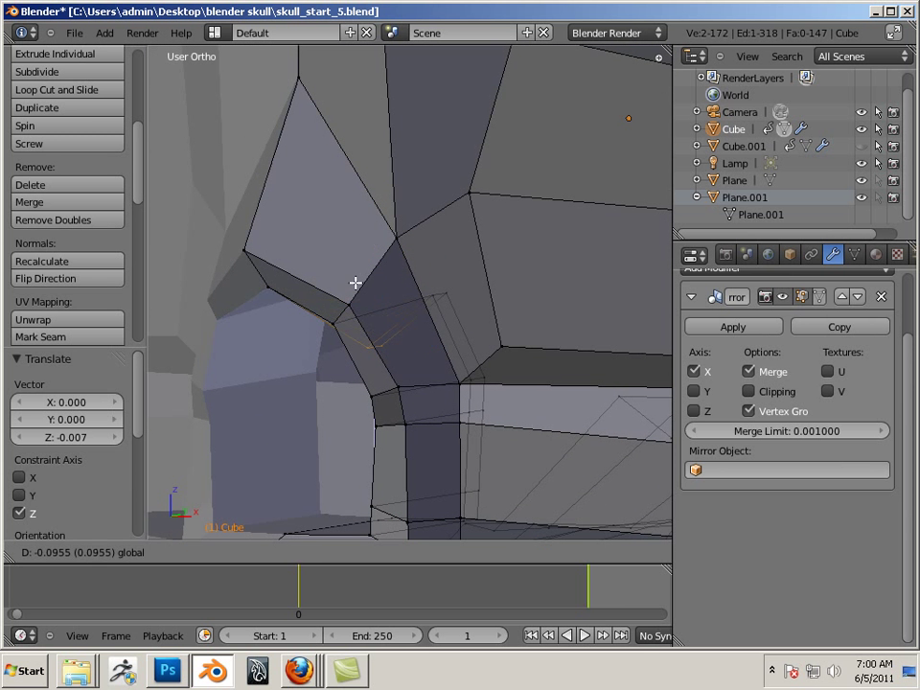
left_click_drag(355, 283, 360, 288)
Raise the centerline vertices inside the nasal cavity along Z in two moves, about 0.066 and about 0.011.
mouse_move(382, 306)
middle_mouse_down()
mouse_move(372, 288)
mouse_move(387, 275)
mouse_move(382, 285)
middle_mouse_up()
left_click_drag(500, 232, 499, 190)
middle_click_drag(565, 262, 442, 281)
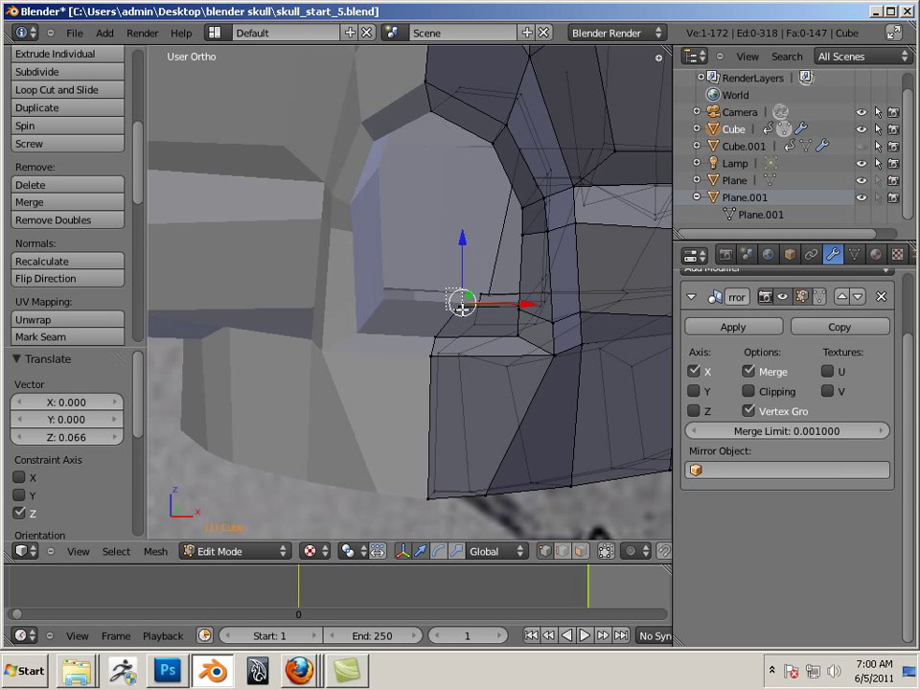
left_click_drag(464, 268, 462, 237)
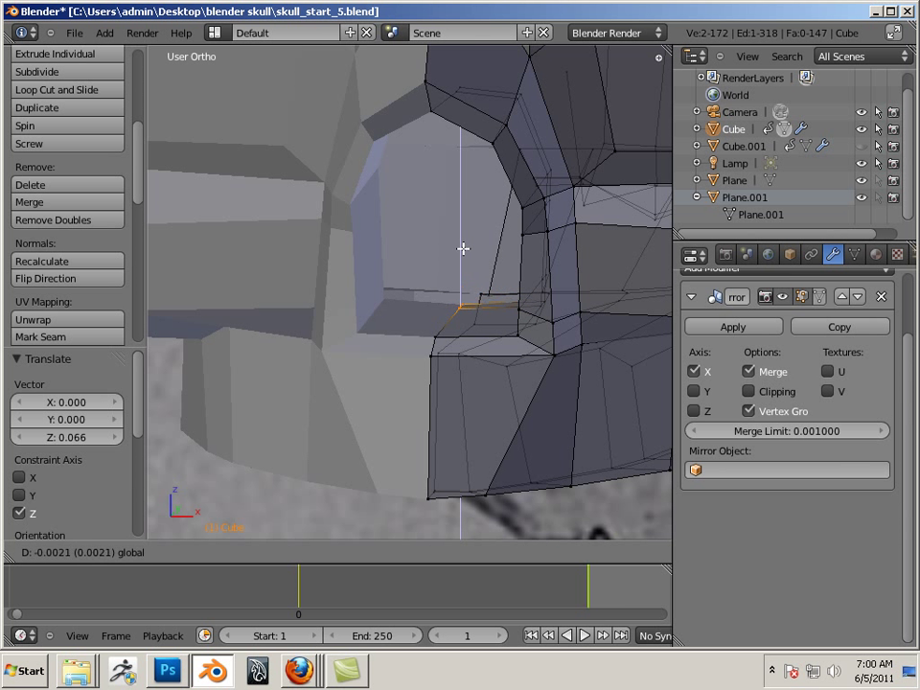
left_click(464, 246)
mouse_move(437, 247)
left_mouse_down()
mouse_move(438, 230)
mouse_move(430, 245)
left_mouse_up()
middle_click_drag(430, 244, 365, 281)
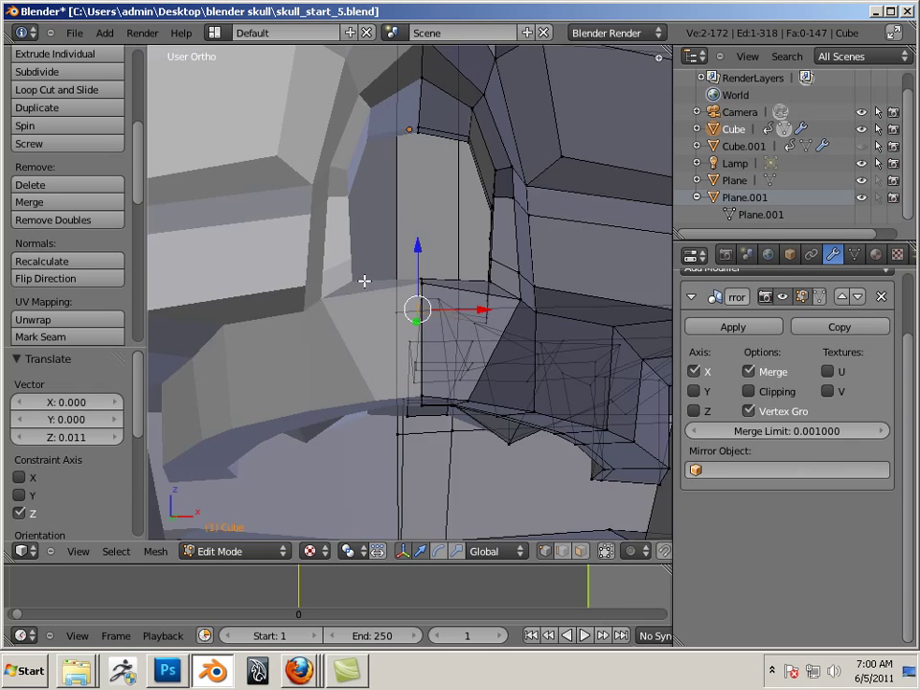
Deselect all vertices and examine the reshaped nasal cavity and upper jaw from several angles.
mouse_move(370, 345)
middle_mouse_down()
mouse_move(311, 362)
mouse_move(345, 341)
mouse_move(392, 289)
mouse_move(357, 312)
mouse_move(419, 345)
mouse_move(383, 353)
mouse_move(369, 339)
mouse_move(390, 335)
mouse_move(373, 339)
middle_mouse_up()
mouse_move(415, 298)
middle_mouse_down()
mouse_move(426, 267)
mouse_move(460, 269)
mouse_move(401, 295)
mouse_move(426, 254)
mouse_move(421, 289)
mouse_move(440, 296)
mouse_move(415, 286)
middle_mouse_up()
scroll(432, 287, "down", 4)
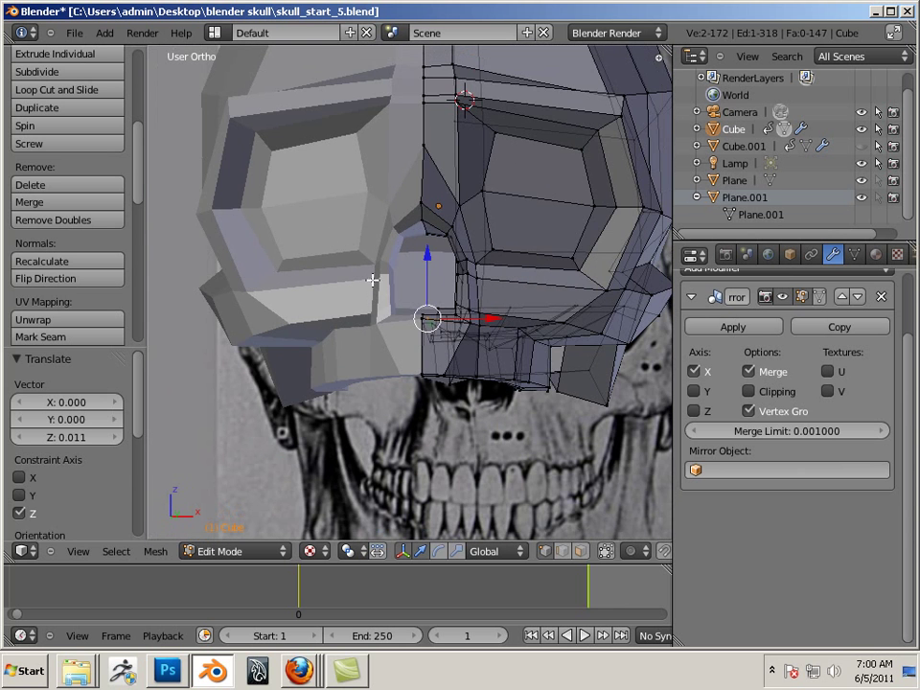
key("a")
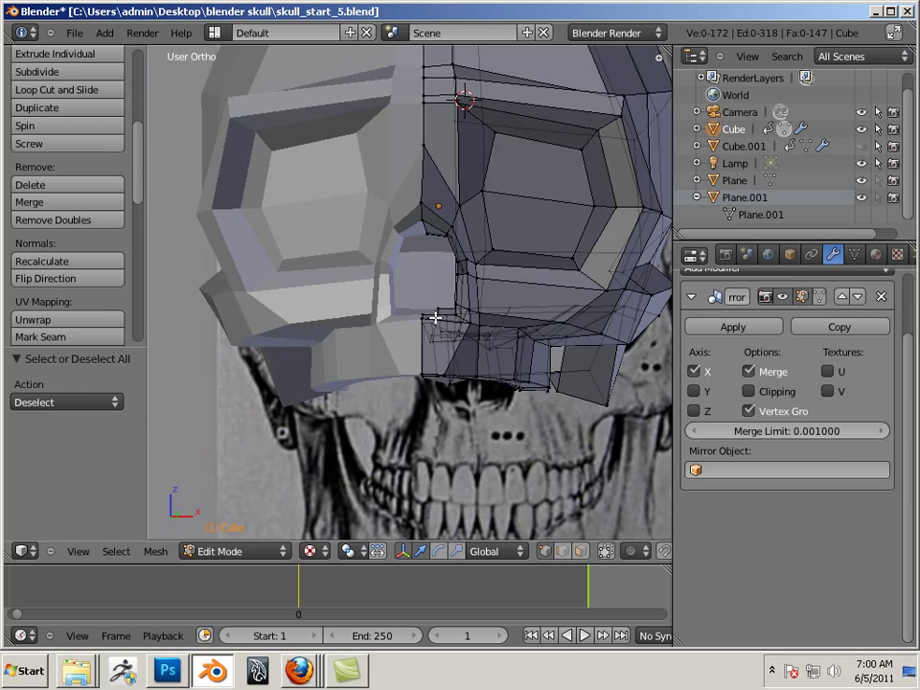
middle_click_drag(435, 318, 451, 339)
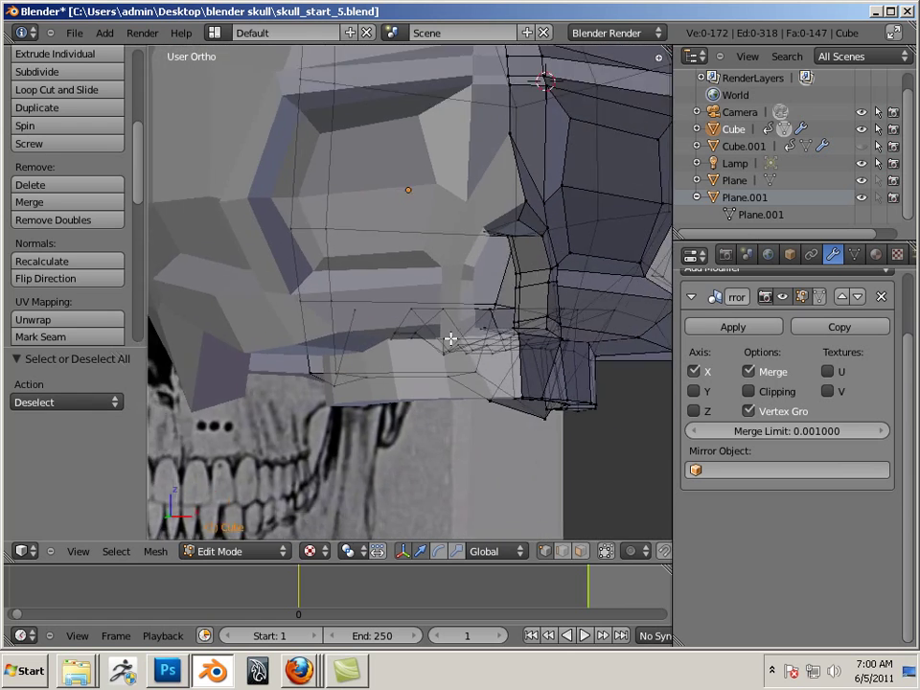
scroll(450, 339, "up", 2)
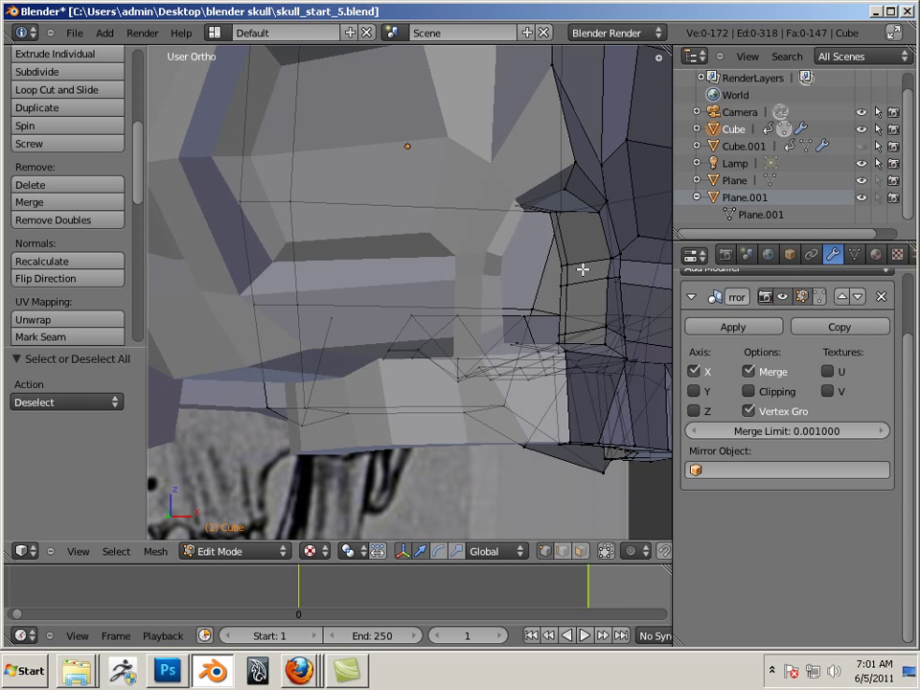
middle_click_drag(582, 334, 543, 347)
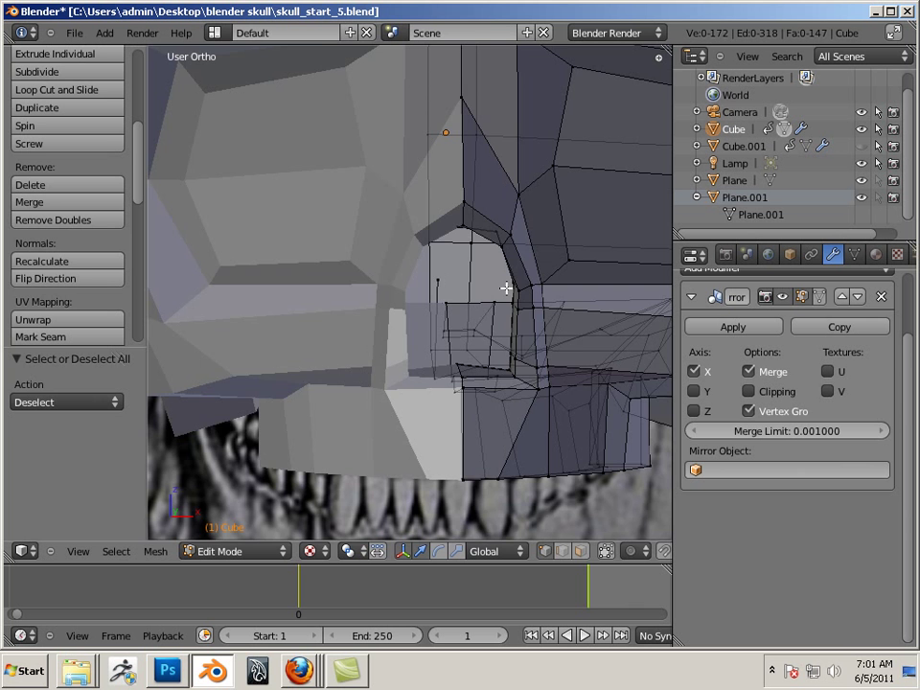
middle_click_drag(617, 343, 573, 357)
middle_click_drag(427, 307, 441, 257)
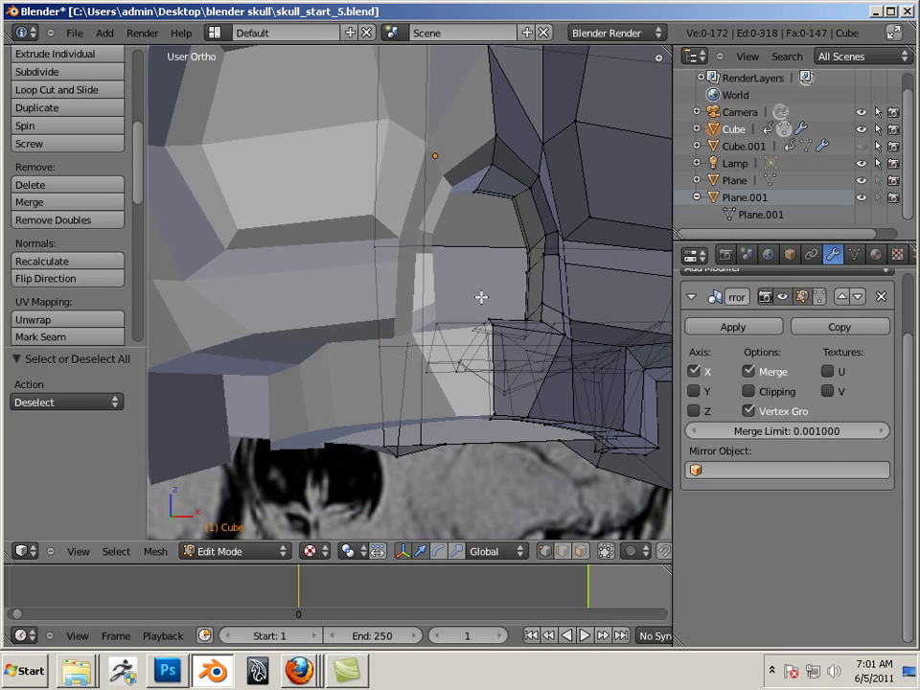
middle_click_drag(541, 301, 520, 288)
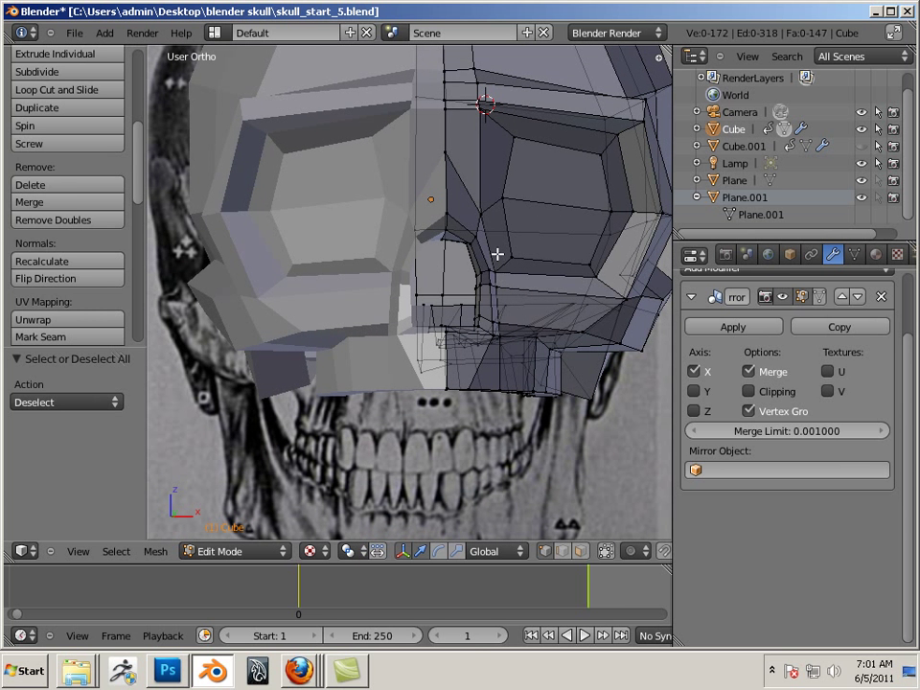
Return to Object Mode and apply the skull's Mirror modifier.
key("Tab")
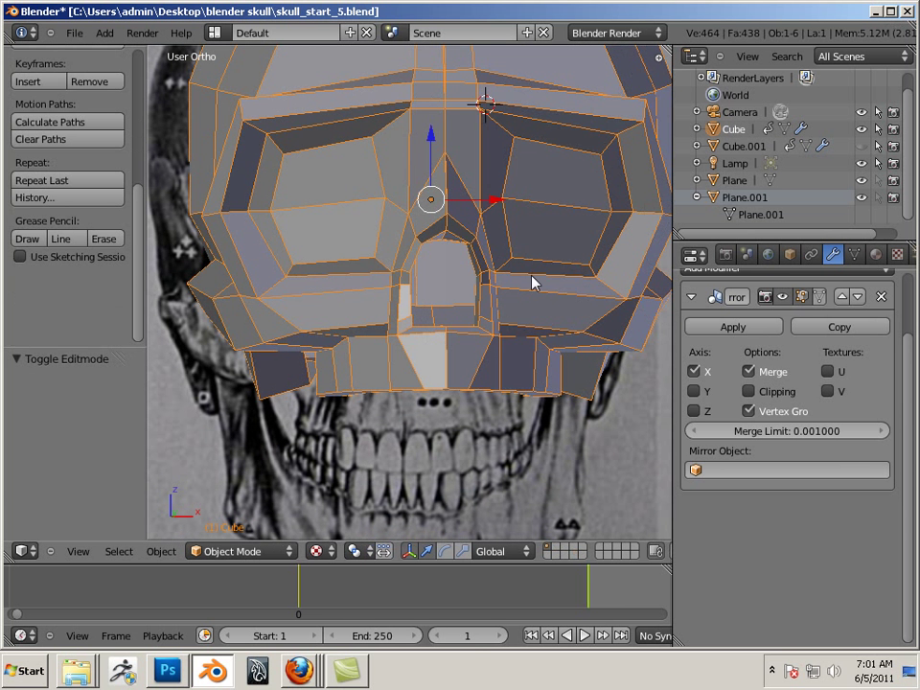
middle_click_drag(533, 281, 495, 315)
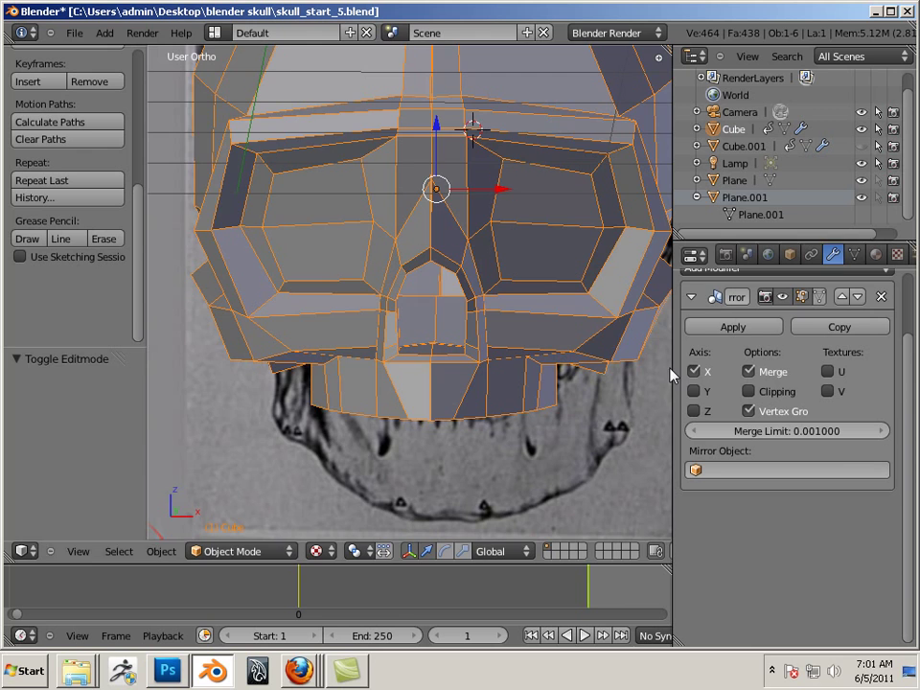
middle_click_drag(586, 370, 489, 303)
scroll(451, 322, "down", 4)
scroll(556, 312, "up", 8)
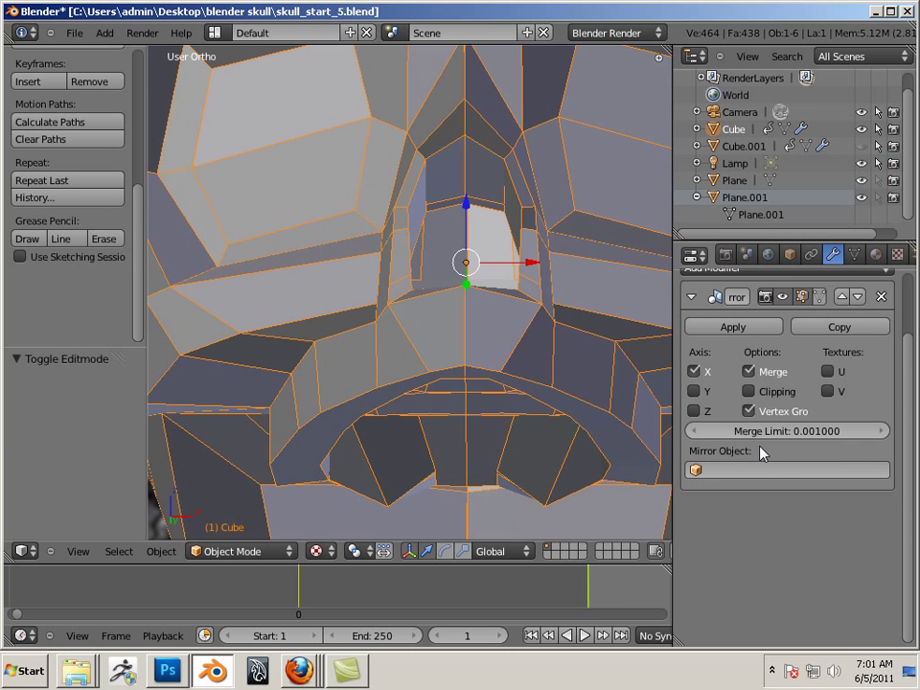
left_click(729, 328)
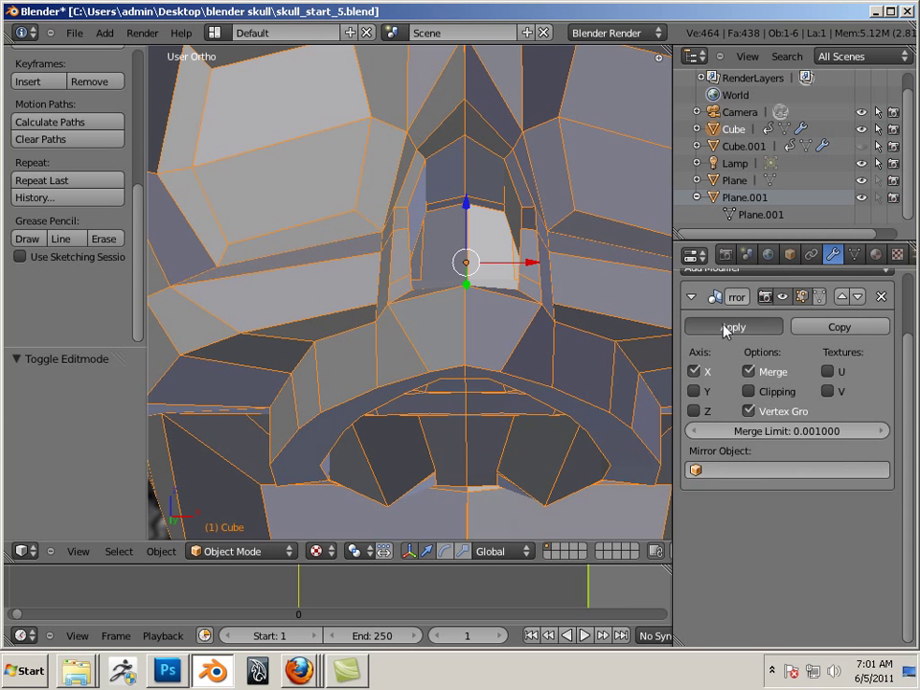
Enter Edit Mode on the full skull mesh and switch to edge selection around the nasal cavity.
middle_click_drag(532, 300, 440, 291)
scroll(550, 325, "up", 2)
key("Tab")
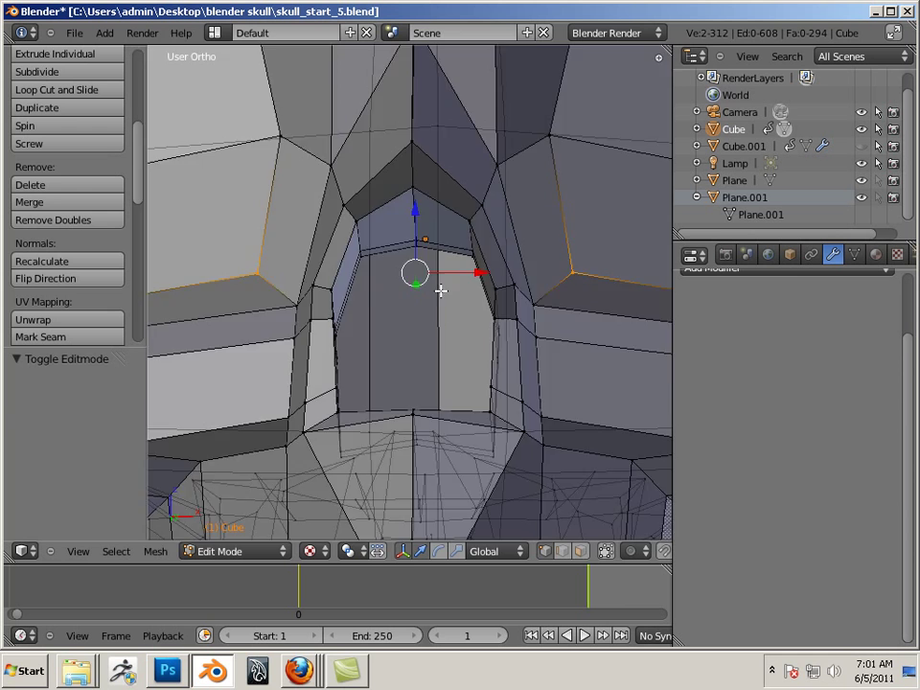
mouse_move(414, 154)
middle_mouse_down("shift")
mouse_move(456, 351)
mouse_move(426, 145)
middle_mouse_up("shift")
middle_click_drag(427, 311, 434, 346, "ctrl")
middle_click_drag(434, 346, 424, 218, "shift")
middle_click_drag(431, 271, 399, 437)
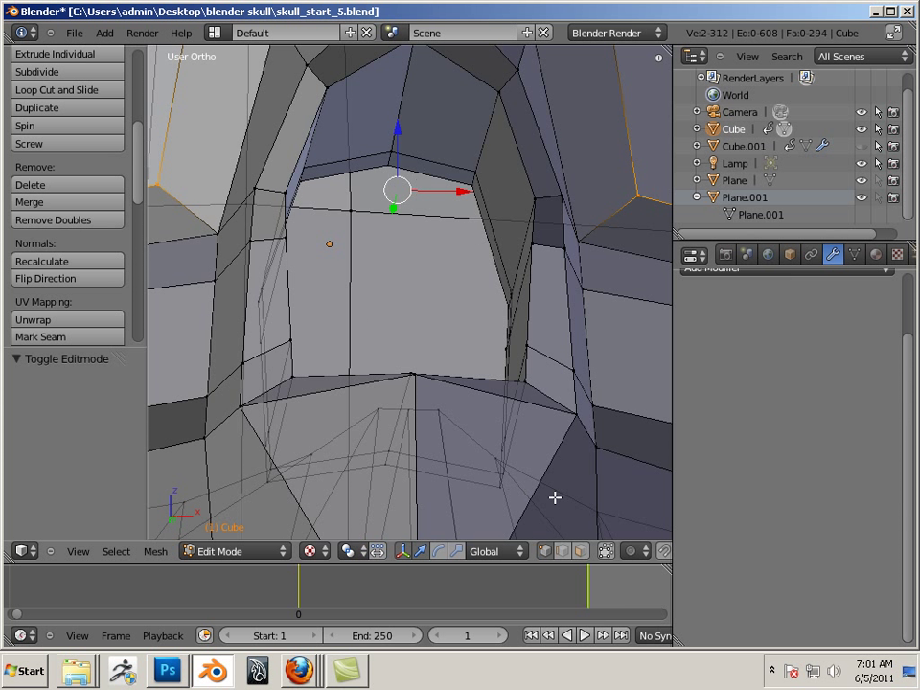
left_click(564, 552)
Select the upper and lower middle edges inside the nasal cavity and fill a face between them.
right_click(442, 179)
middle_click_drag(460, 262, 485, 383, "ctrl")
middle_click_drag(399, 310, 356, 273, "shift")
middle_click_drag(345, 328, 401, 174, "shift")
scroll(400, 175, "up", 3)
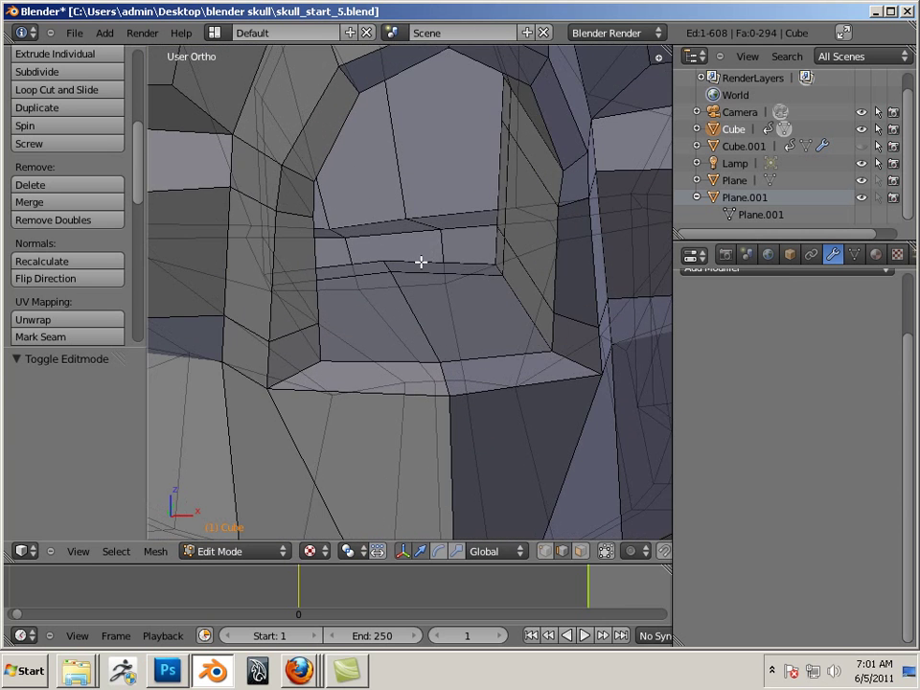
scroll(463, 252, "down", 2)
middle_click_drag(436, 253, 435, 269, "shift")
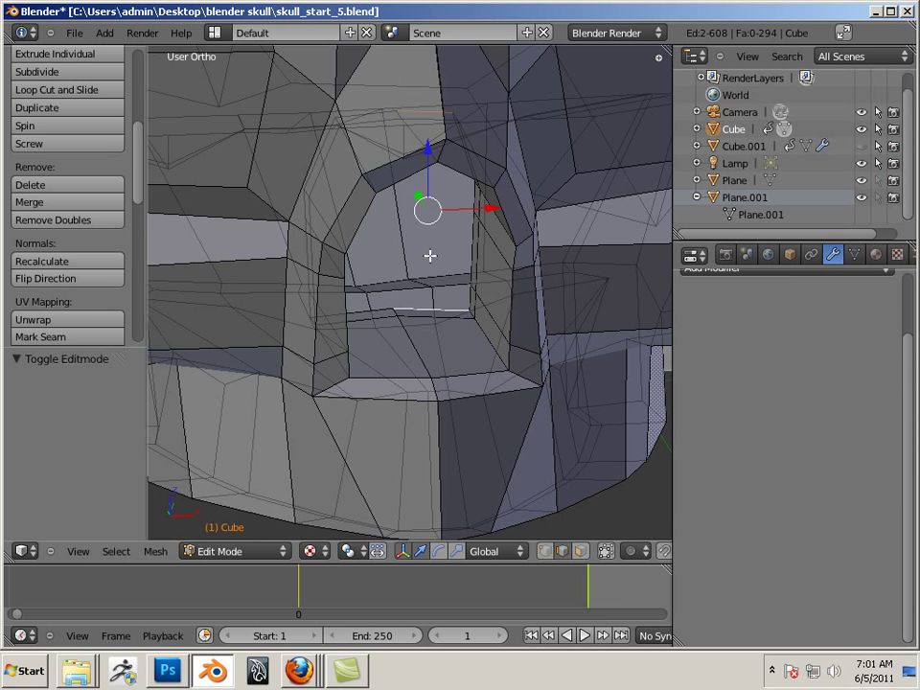
key("f")
middle_click_drag(432, 324, 392, 302)
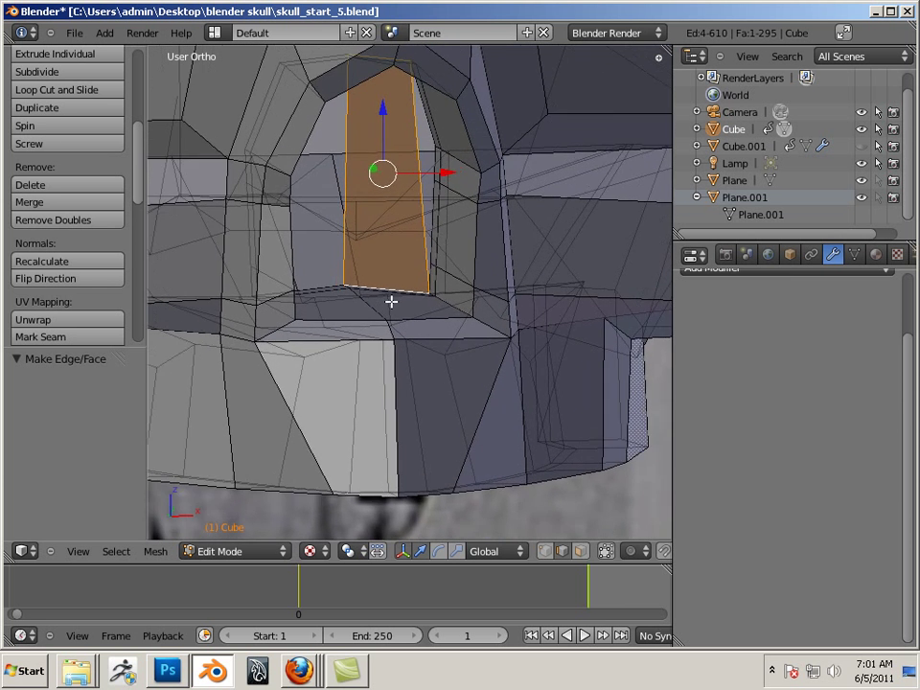
Extrude the new middle face inside the nasal cavity.
scroll(392, 302, "up", 3)
middle_click_drag(401, 248, 409, 254, "shift")
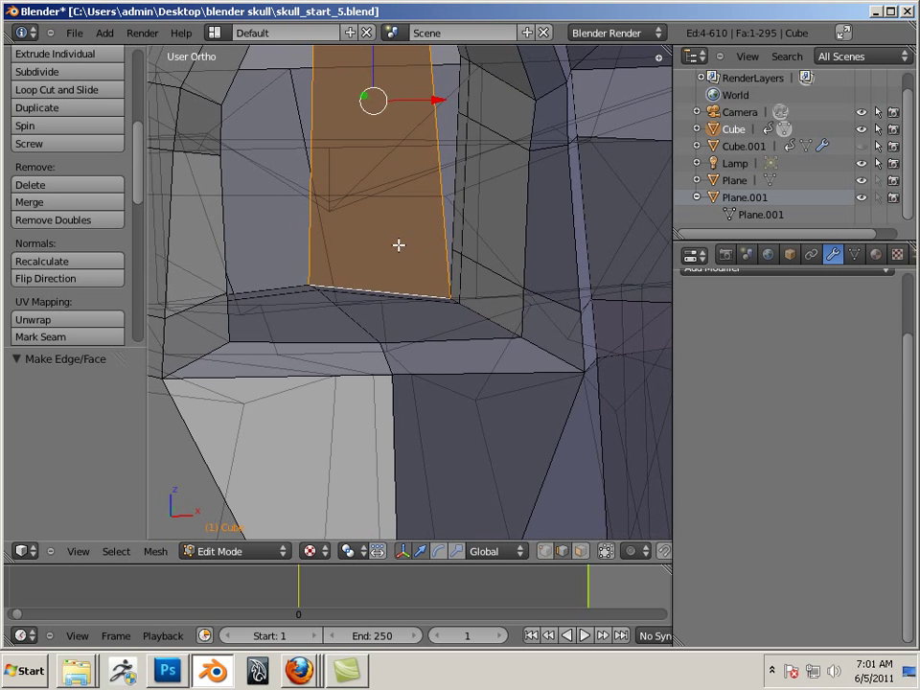
key("e")
left_click(361, 255)
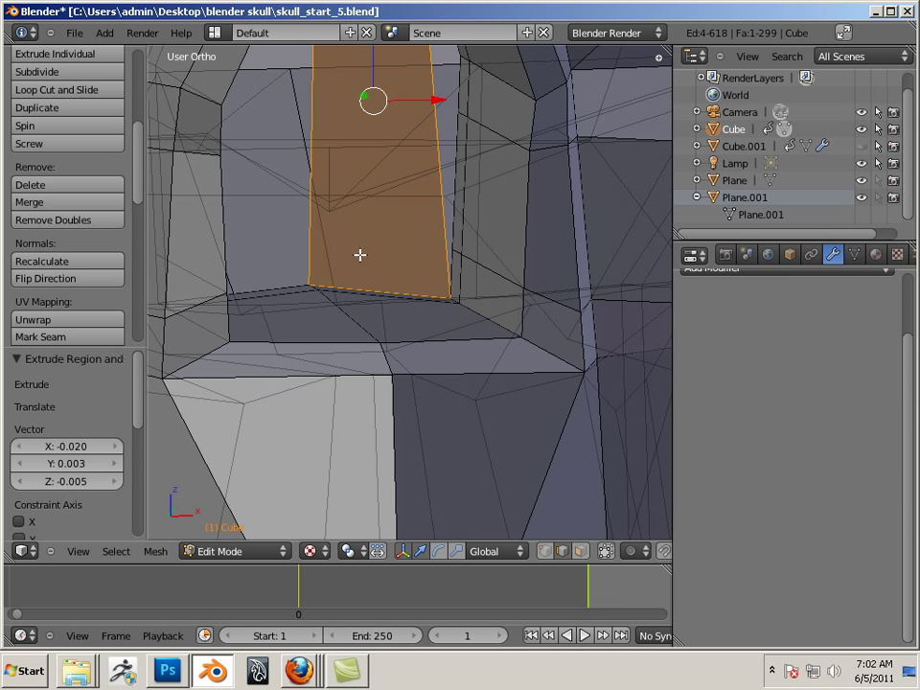
Undo the extrusion of the middle nasal face and add a loop cut across the face near its lower end.
key("ctrl+z")
key("ctrl+r")
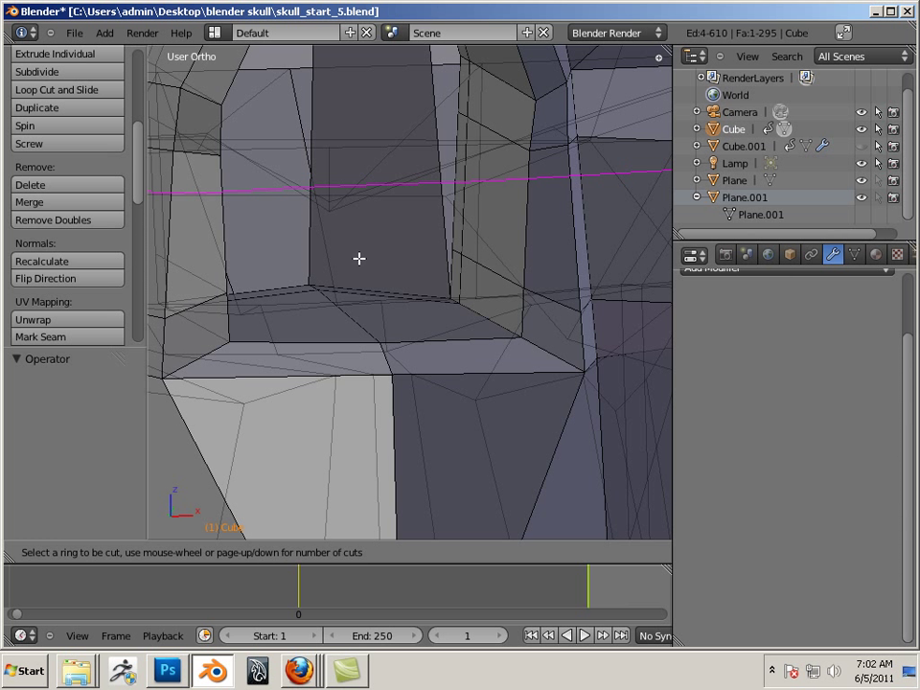
left_click(313, 208)
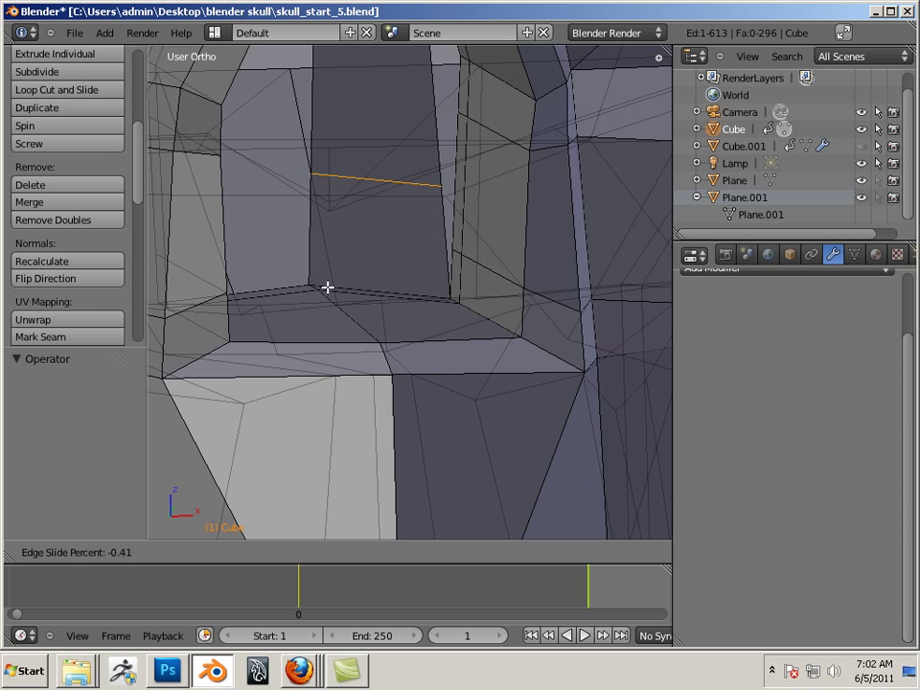
left_click(329, 353)
Add two more horizontal loop cuts across the upper part of the middle face inside the nasal cavity.
key("ctrl+r")
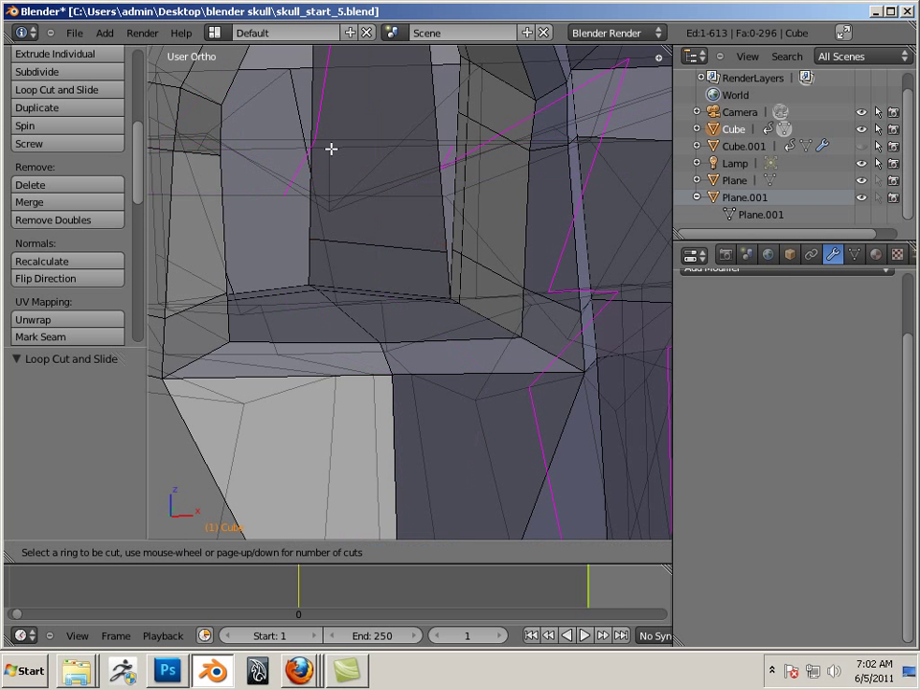
left_click(311, 113)
left_click(312, 141)
middle_click_drag(364, 137, 373, 268, "shift")
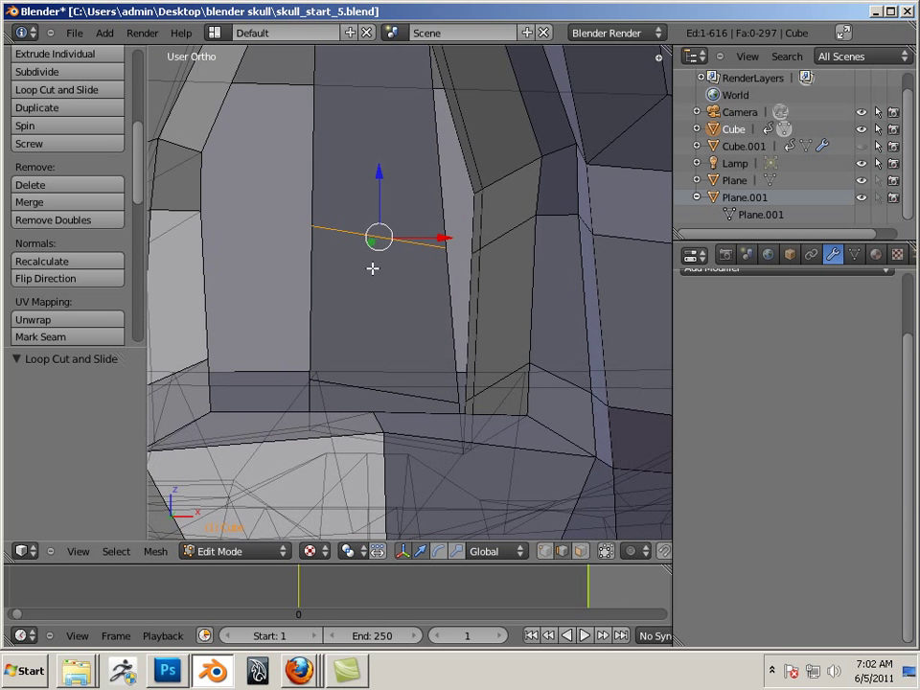
key("ctrl+r")
left_click(346, 149)
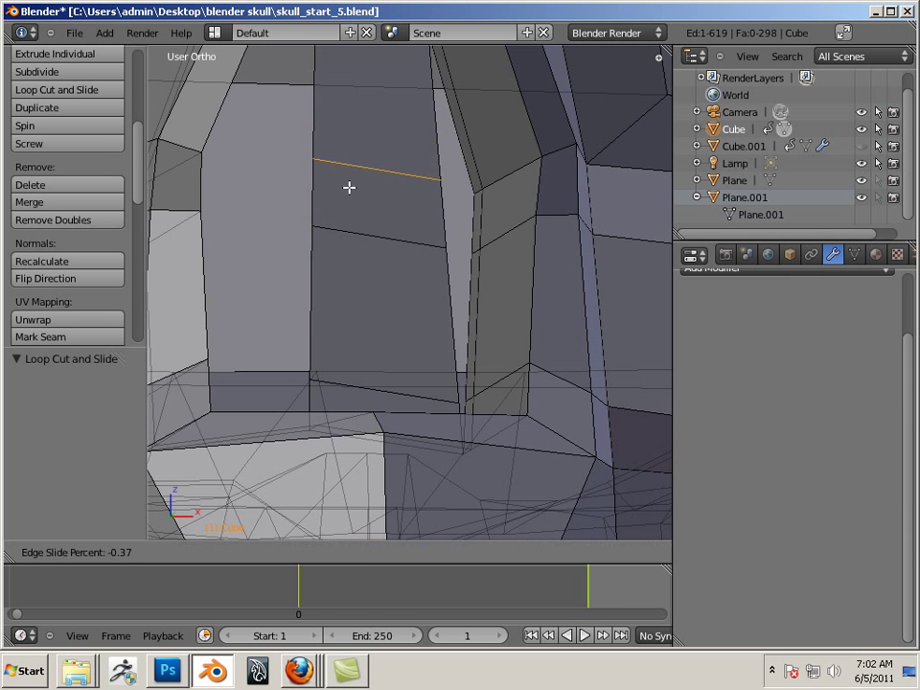
left_click(350, 192)
Switch to vertex selection and merge the uppermost cut's end vertex into the adjacent cavity wall vertex, using At First.
middle_click_drag(350, 193, 318, 342)
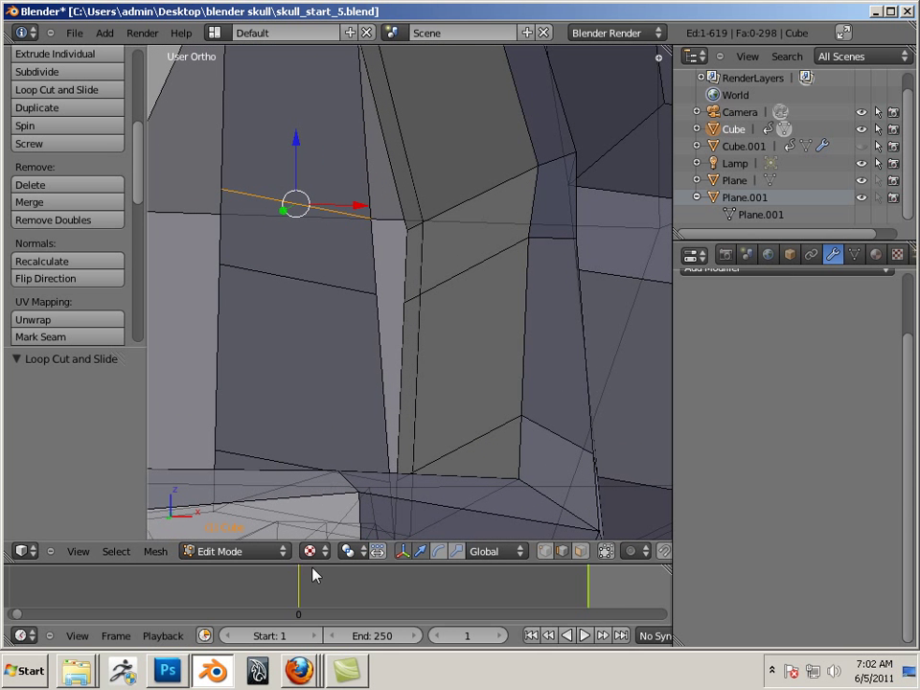
left_click(545, 551)
right_click(408, 230)
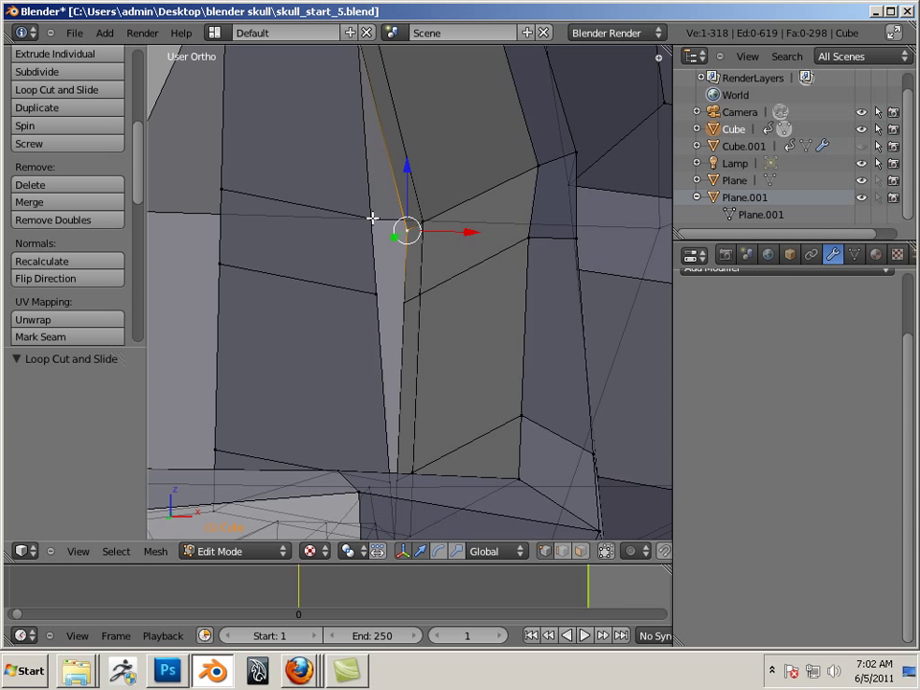
right_click(372, 217, "shift")
left_click(64, 204)
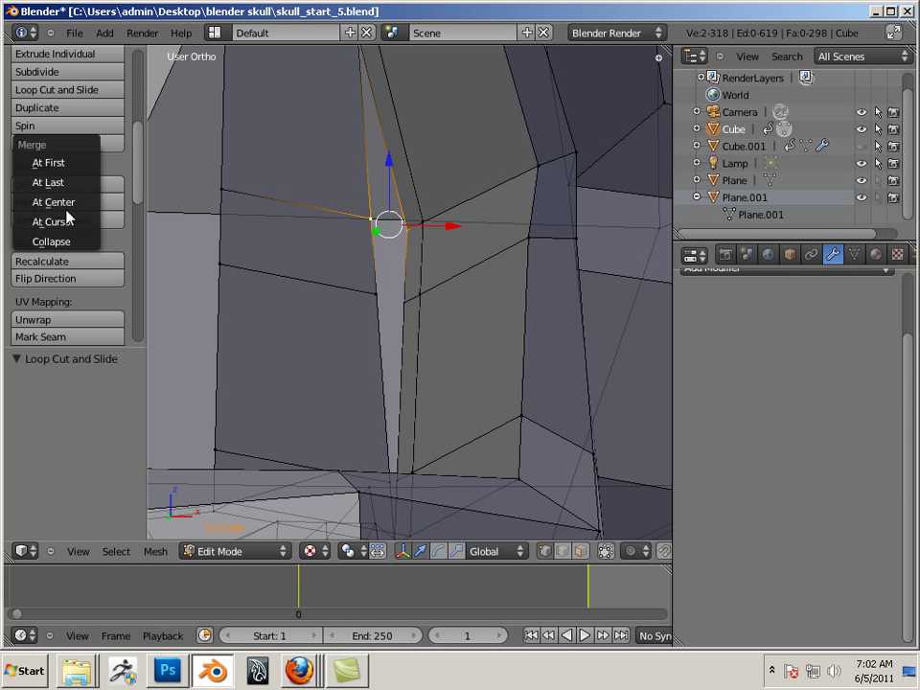
left_click(58, 164)
Merge the middle cut's end vertex into the neighbouring nasal cavity wall vertex, using At First.
right_click(374, 298)
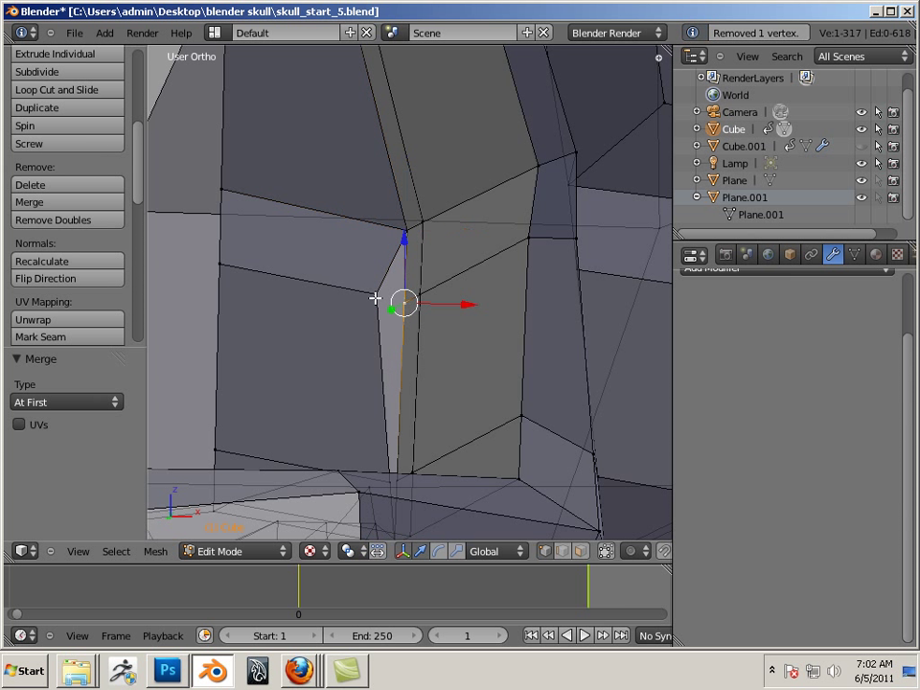
right_click(375, 298, "shift")
left_click(93, 200)
left_click(89, 198)
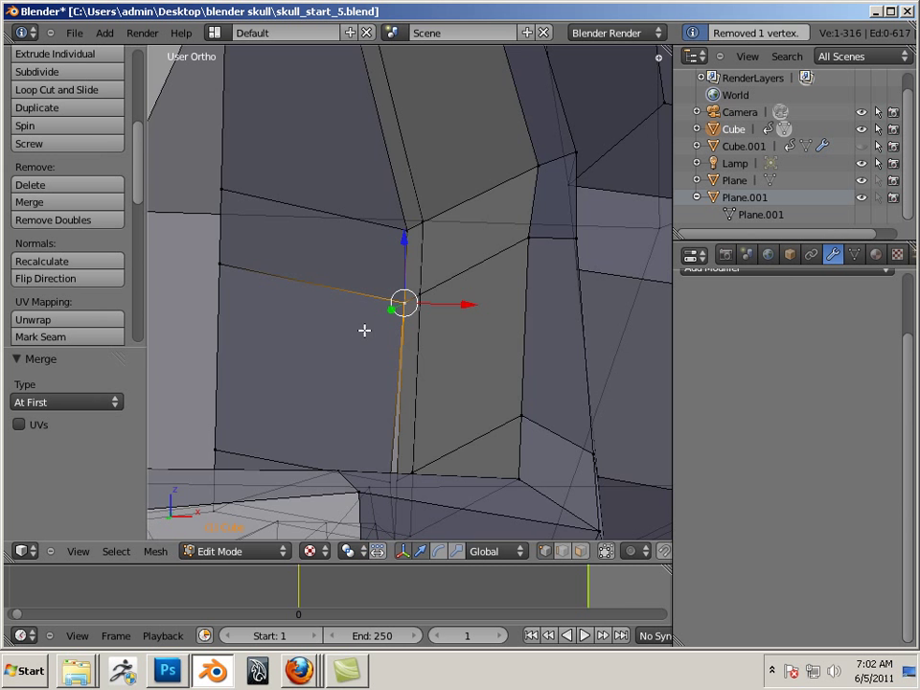
Merge the lowest cut's end vertex into the neighbouring cavity wall vertex, using At First.
middle_click_drag(365, 331, 419, 405, "shift")
scroll(418, 404, "down", 5)
middle_click_drag(320, 471, 344, 423)
right_click(342, 400)
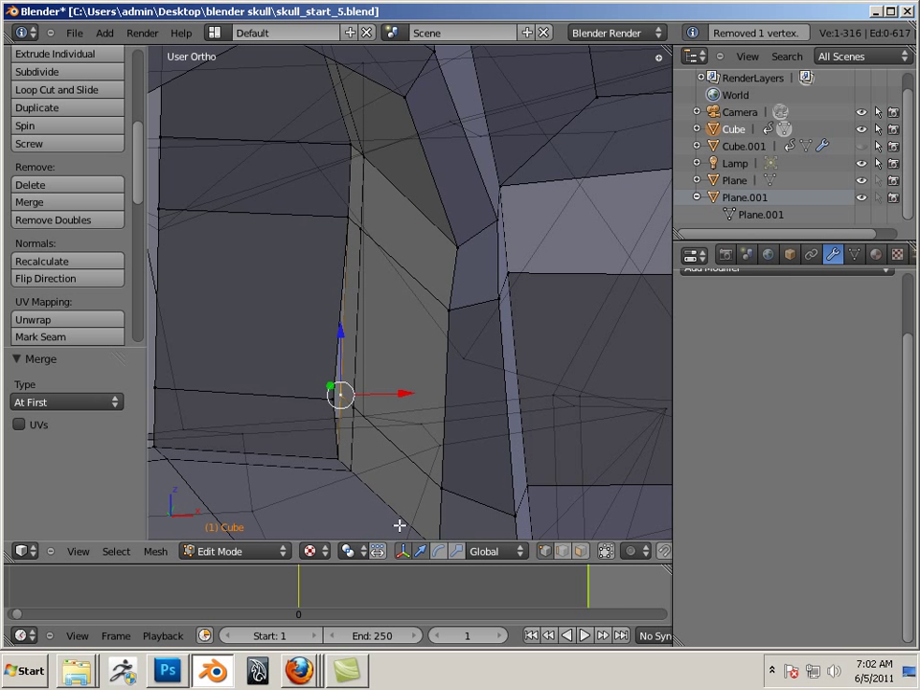
key("ctrl+space")
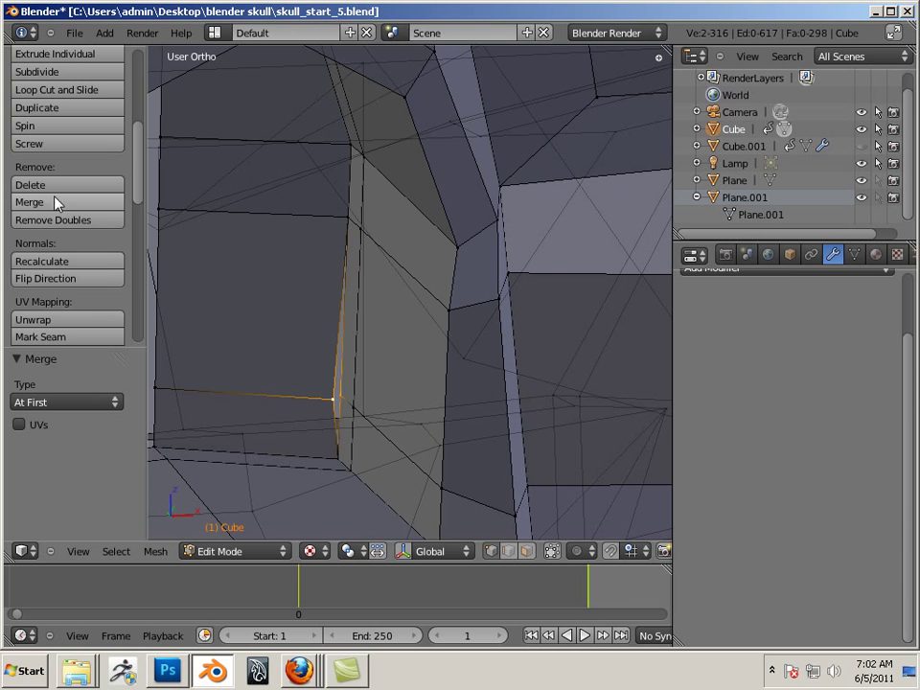
left_click(57, 202)
left_click(55, 205)
In front view, select all faces left of the skull's centreline in face mode and delete the faces.
scroll(236, 301, "down", 4)
scroll(236, 301, "down", 5)
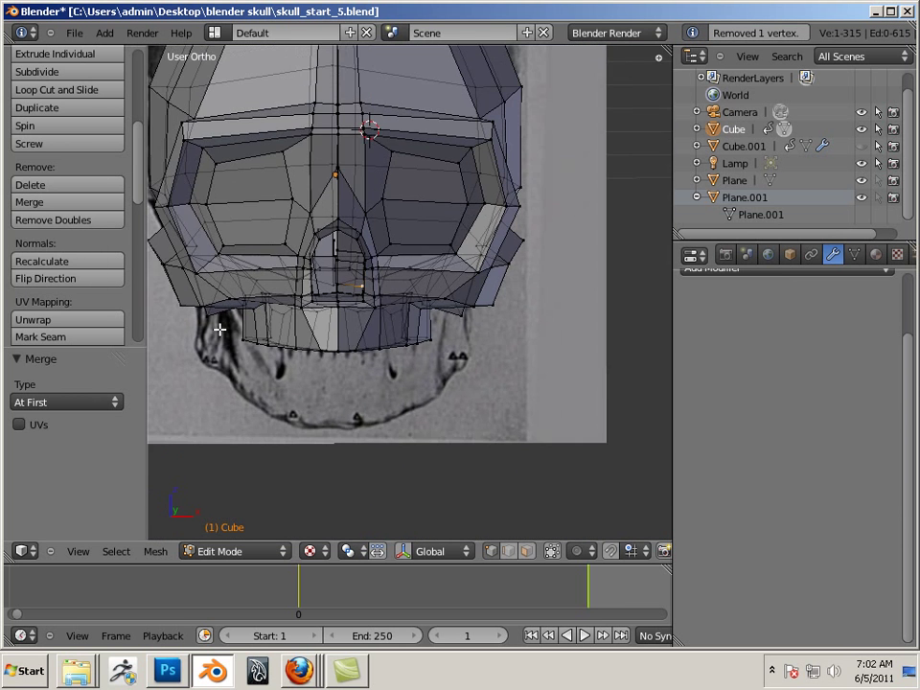
middle_click_drag(219, 330, 273, 336)
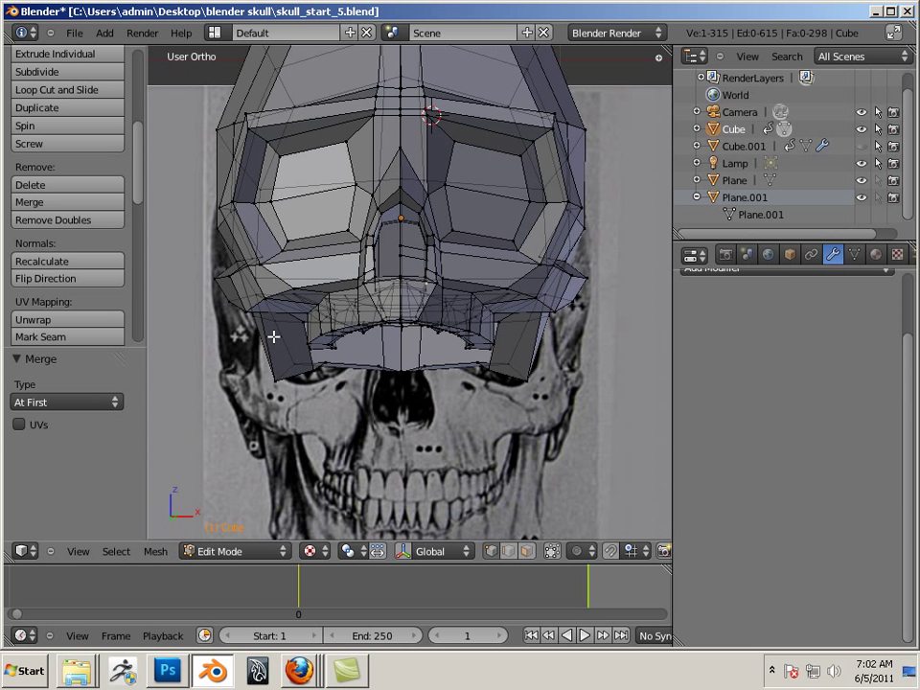
key("KP_1")
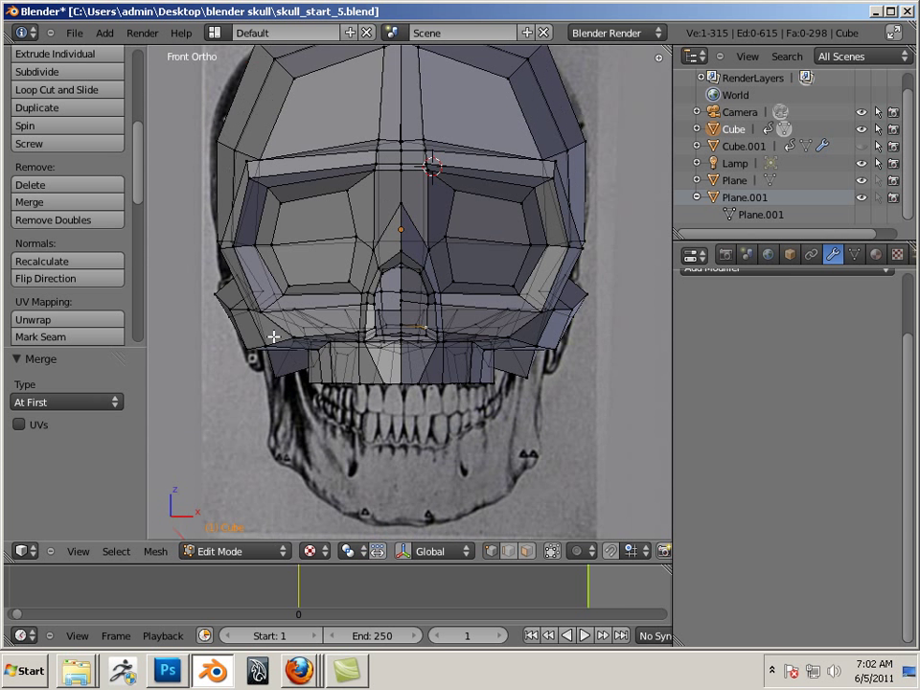
middle_click_drag(356, 370, 392, 446, "shift")
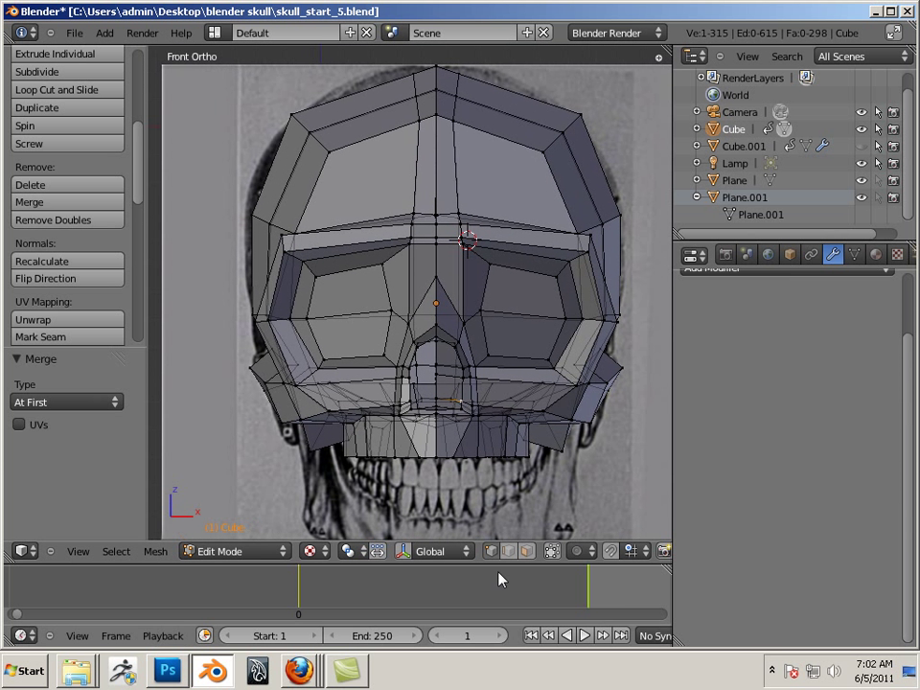
left_click(525, 553)
key("b")
scroll(520, 487, "down", 4)
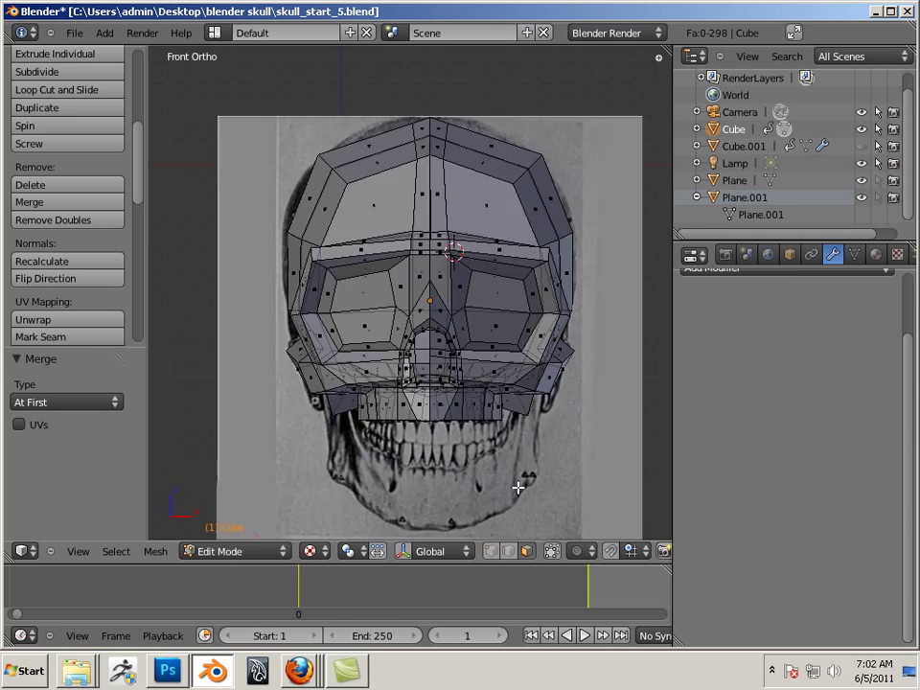
left_click_drag(284, 151, 419, 429)
scroll(392, 436, "up", 3)
scroll(447, 475, "up", 2)
middle_click_drag(442, 481, 387, 401)
key("x")
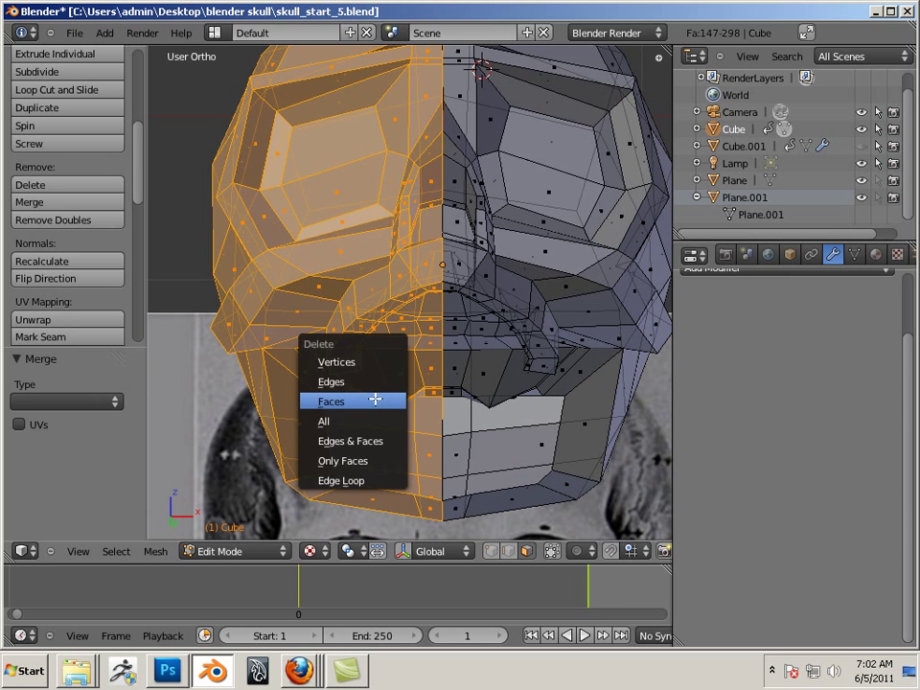
left_click(374, 400)
middle_click_drag(393, 487, 419, 437)
key("b")
left_click_drag(424, 431, 462, 461)
right_click(468, 442)
key("a")
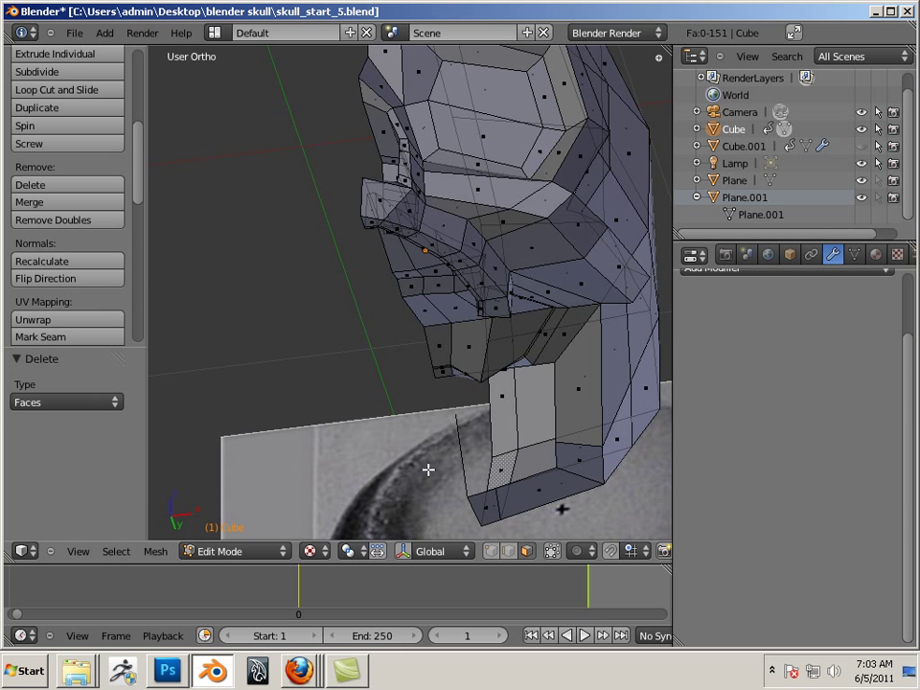
key("x")
key("Escape")
Switch to vertex selection and delete the stray vertex dangling from the open edge at the back of the half skull.
middle_click_drag(428, 471, 509, 409)
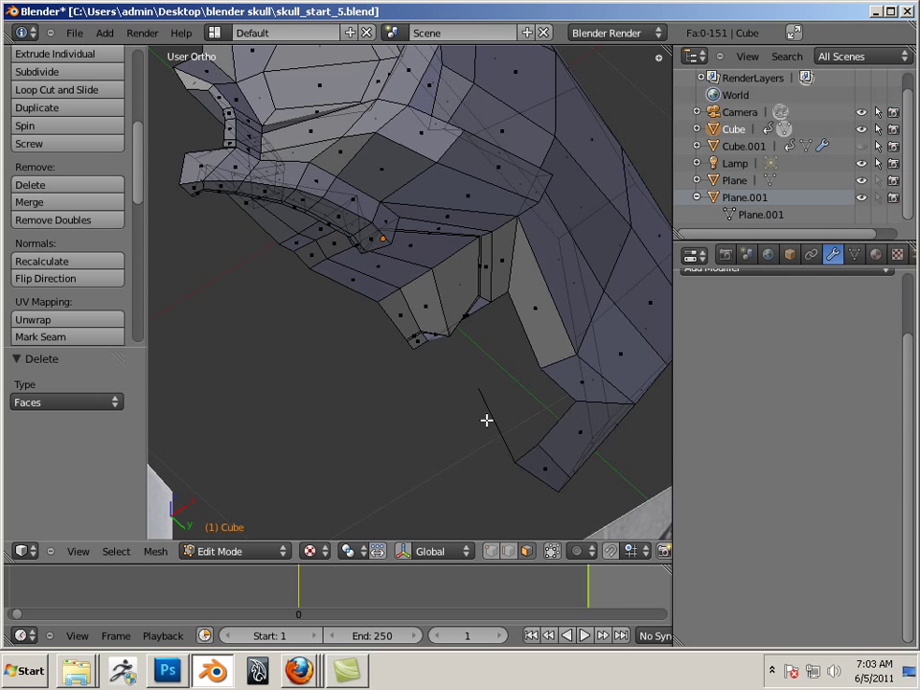
left_click(493, 550)
right_click(476, 388)
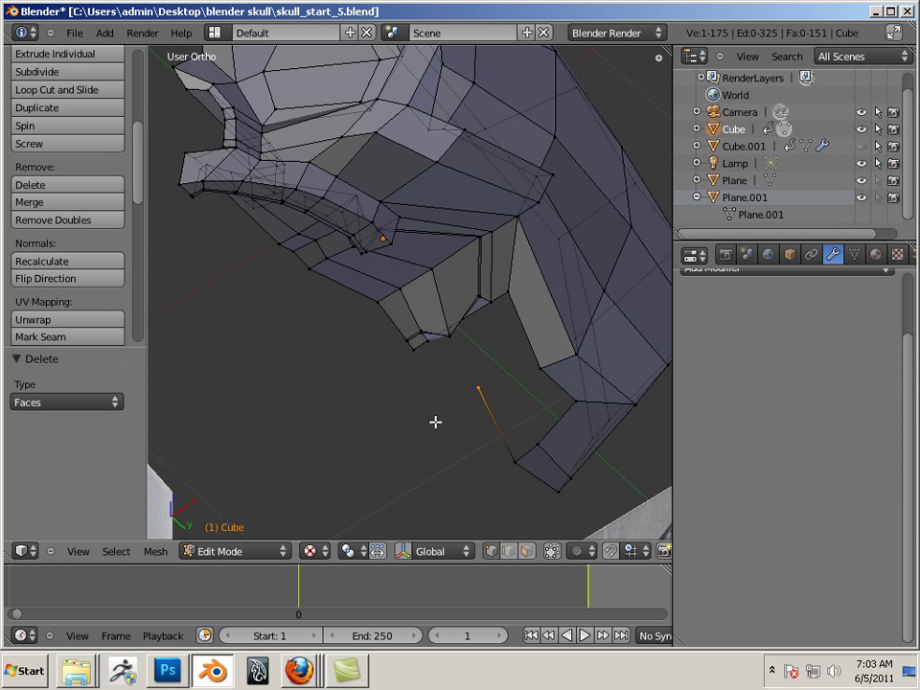
key("x")
left_click(435, 422)
key("b")
left_click_drag(453, 376, 499, 419)
key("x")
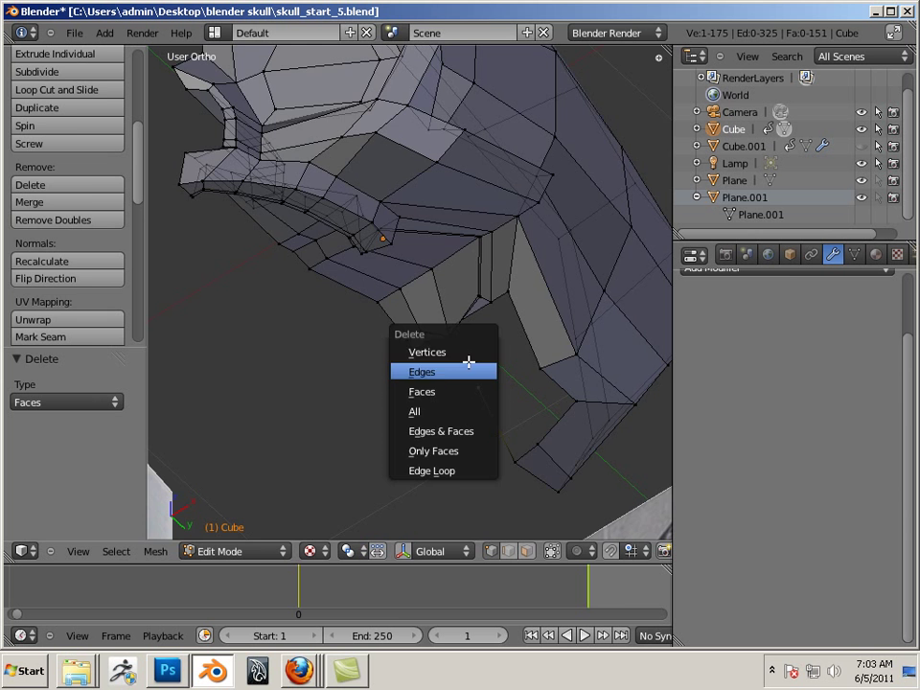
left_click(465, 356)
Return to Object Mode and add a Mirror modifier to the half skull.
middle_click_drag(514, 475, 491, 473)
key("Tab")
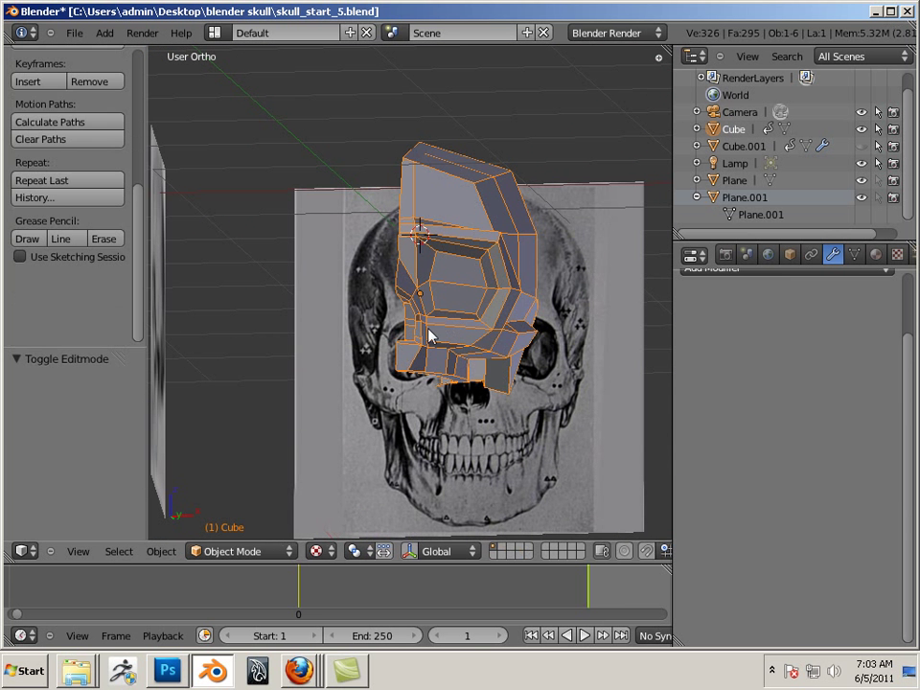
left_click(723, 270)
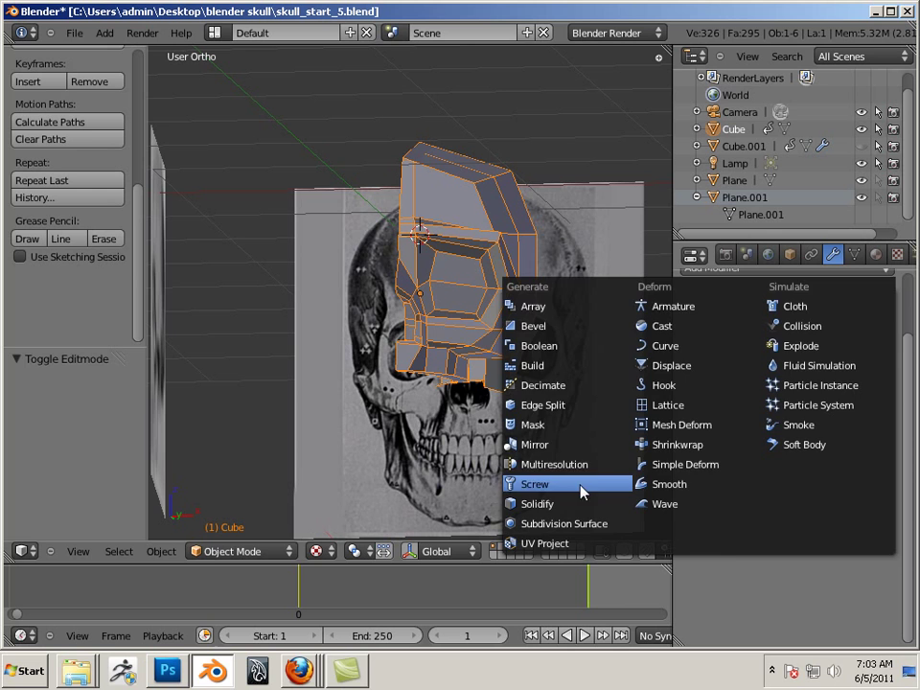
left_click(530, 447)
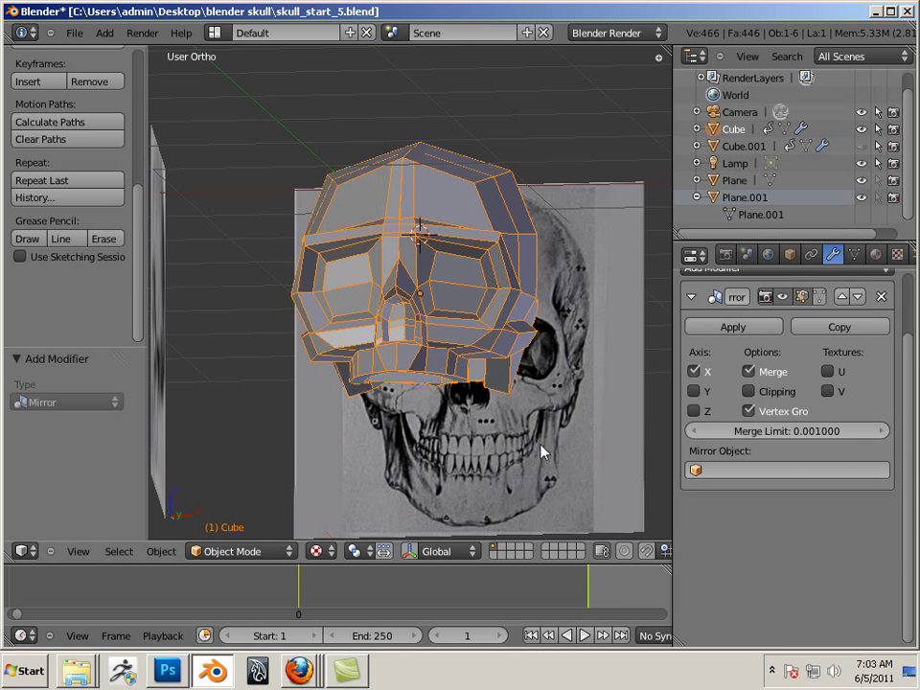
Examine the mirrored skull's nasal cavity from the front and the upper jaw from below.
middle_click_drag(371, 369, 451, 389)
scroll(401, 318, "up", 1)
scroll(431, 387, "up", 1)
scroll(451, 388, "up", 4)
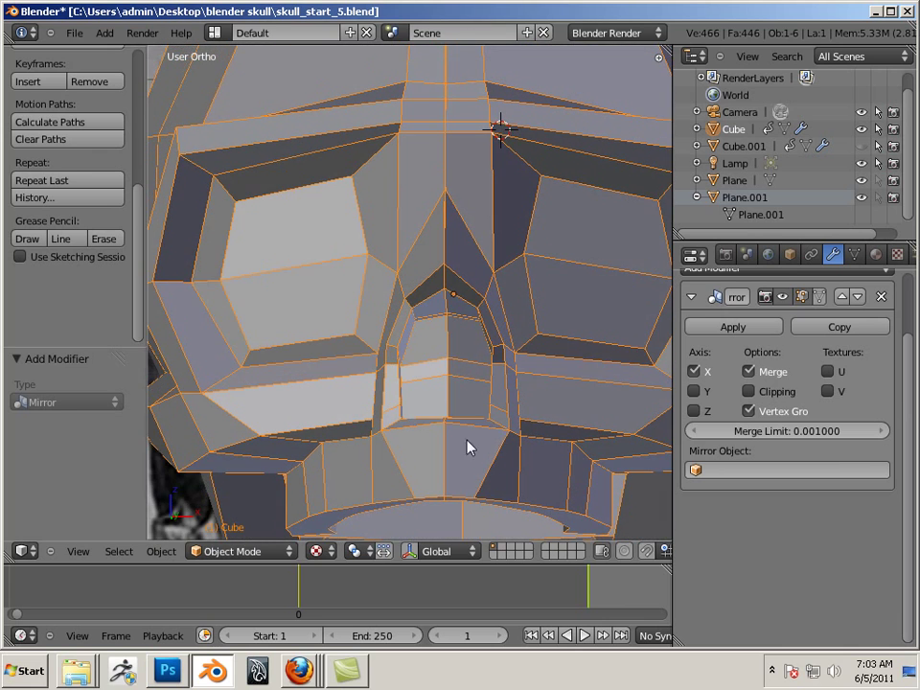
scroll(497, 409, "down", 5)
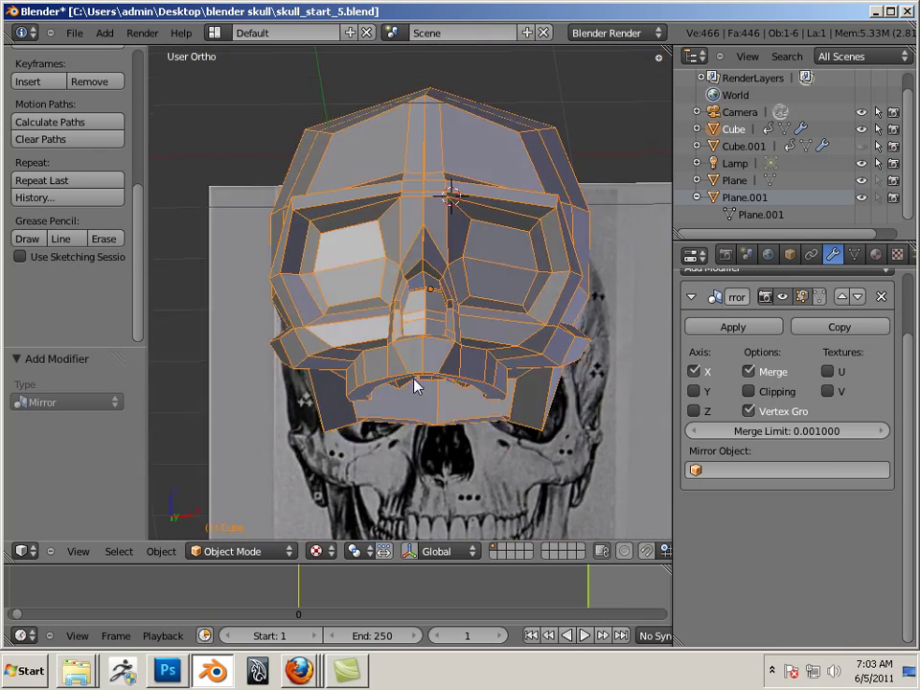
middle_click_drag(416, 384, 436, 228)
scroll(437, 228, "up", 4)
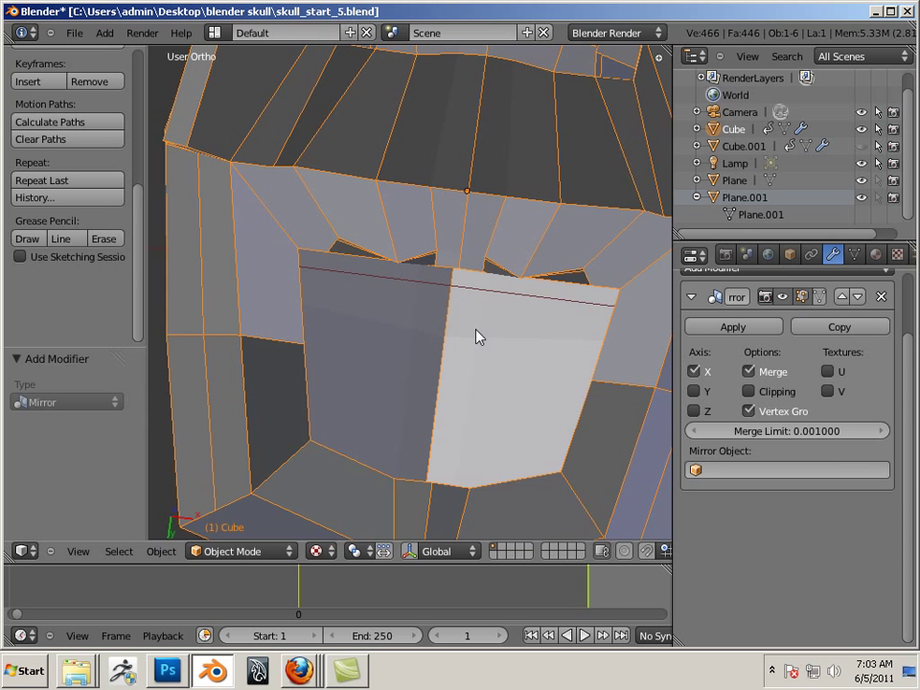
Enter Edit Mode on the mirrored skull with the underside of the upper jaw in close view.
left_click(252, 552)
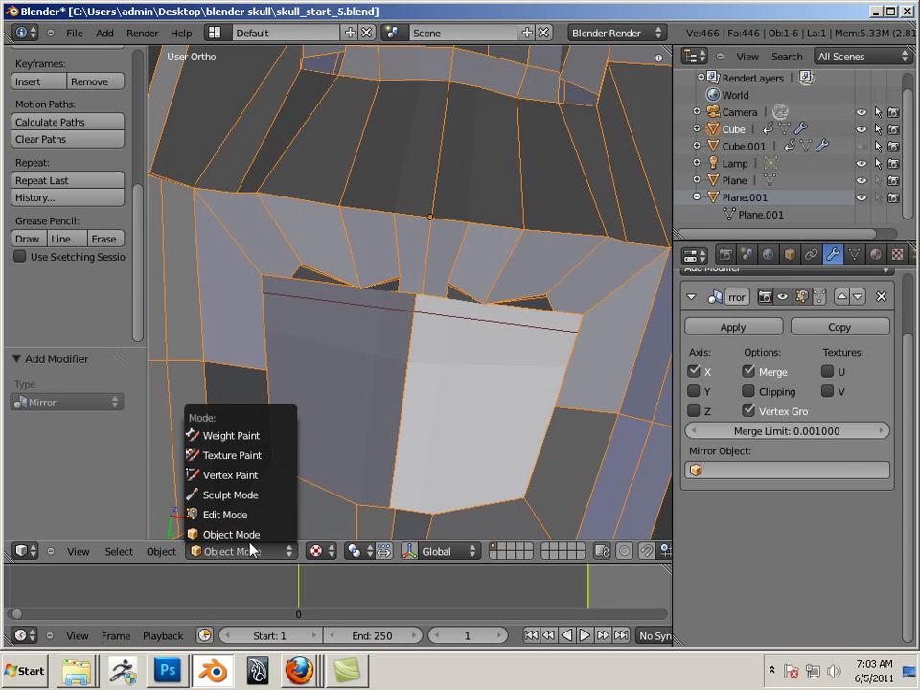
left_click(242, 516)
scroll(486, 417, "down", 2)
middle_click_drag(486, 417, 443, 401)
scroll(423, 331, "up", 2)
right_click(592, 298, "shift")
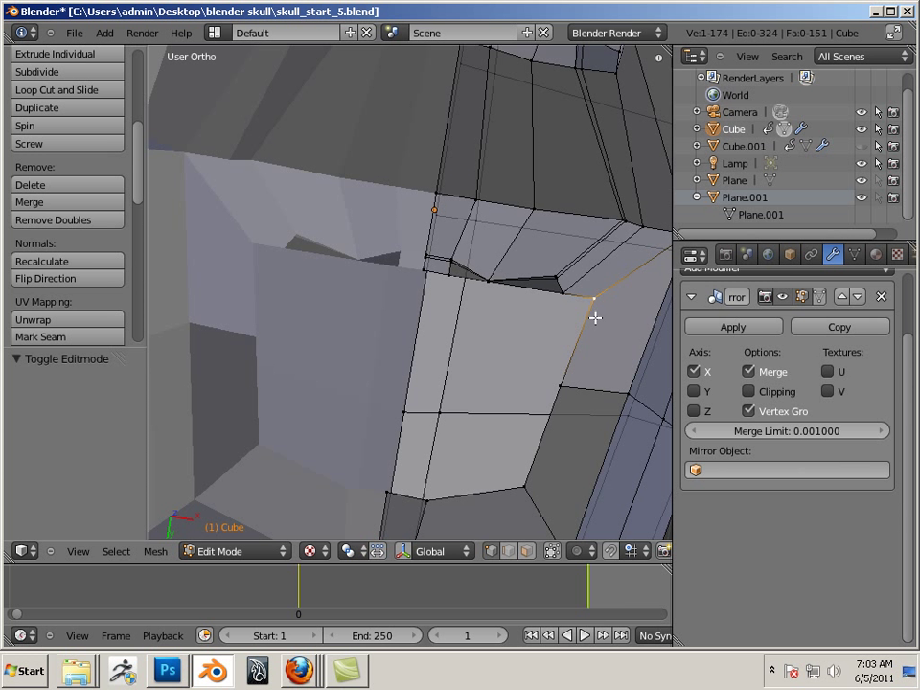
right_click(562, 384, "shift")
right_click(523, 489, "shift")
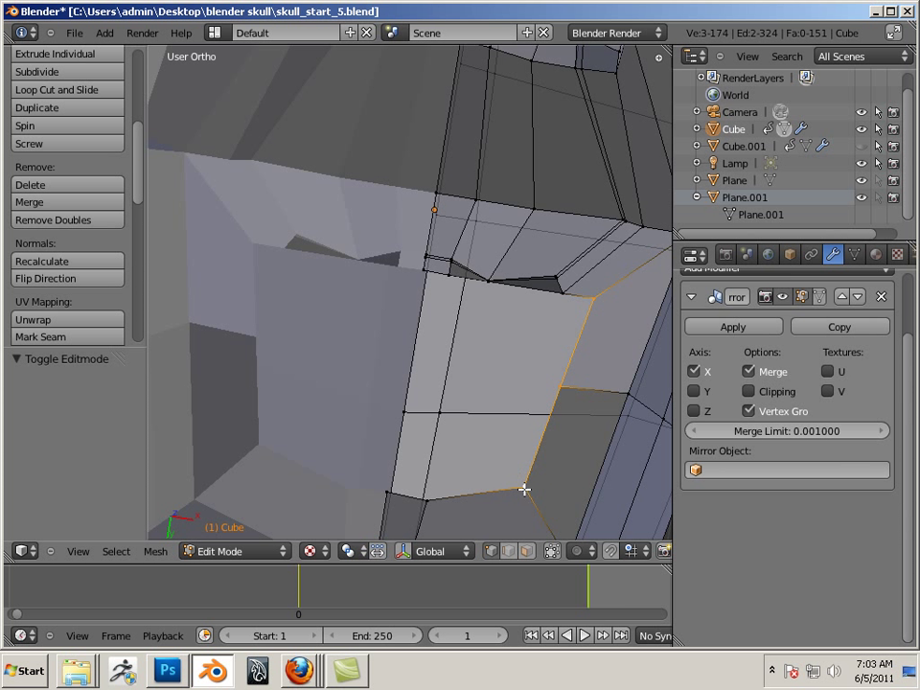
right_click(428, 500, "shift")
right_click(563, 294, "shift")
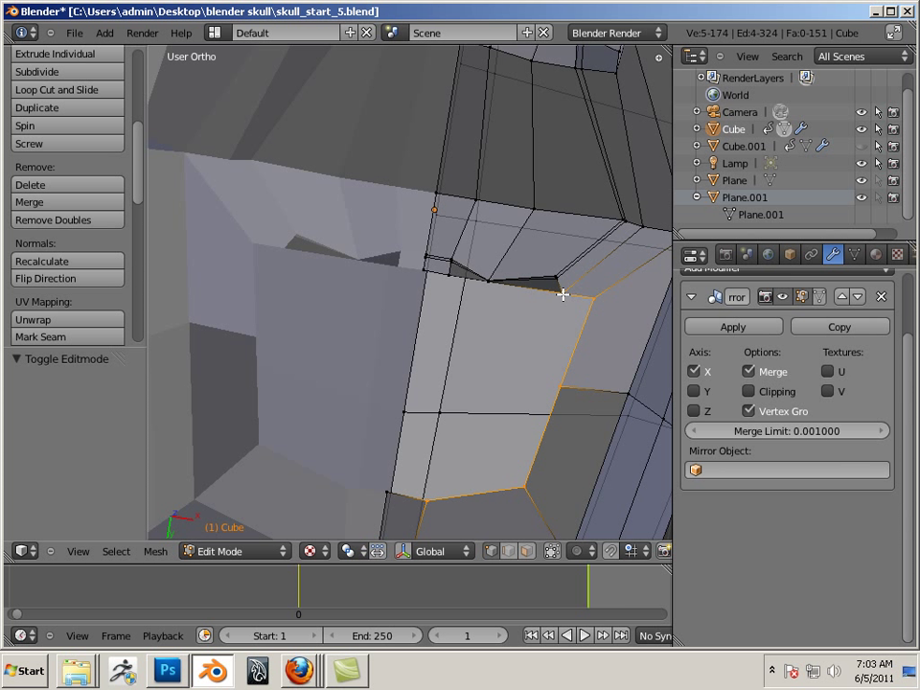
right_click(490, 283, "shift")
middle_click_drag(517, 327, 472, 311)
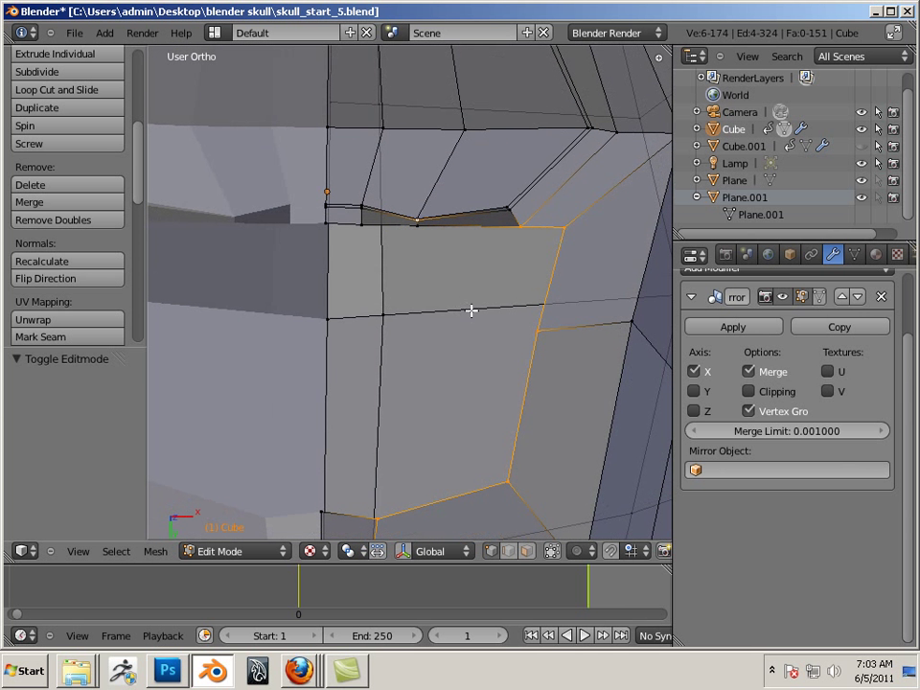
middle_click_drag(555, 489, 421, 265)
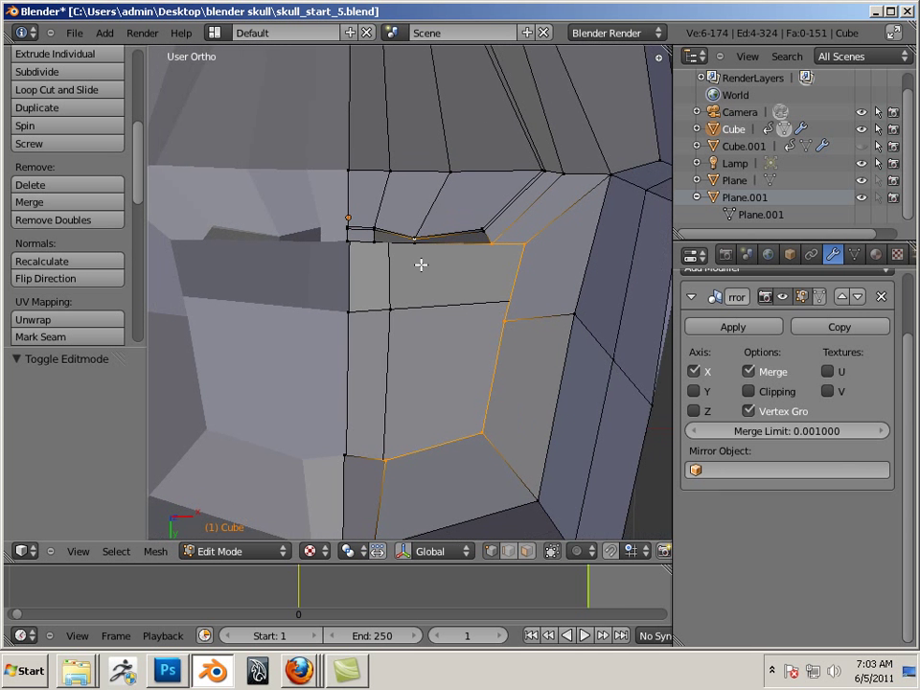
Select the vertices around the small gap beneath the upper jaw and even them out with repeated Smooth Vertex passes.
key("b")
left_click_drag(369, 214, 504, 263)
middle_click_drag(503, 263, 434, 336)
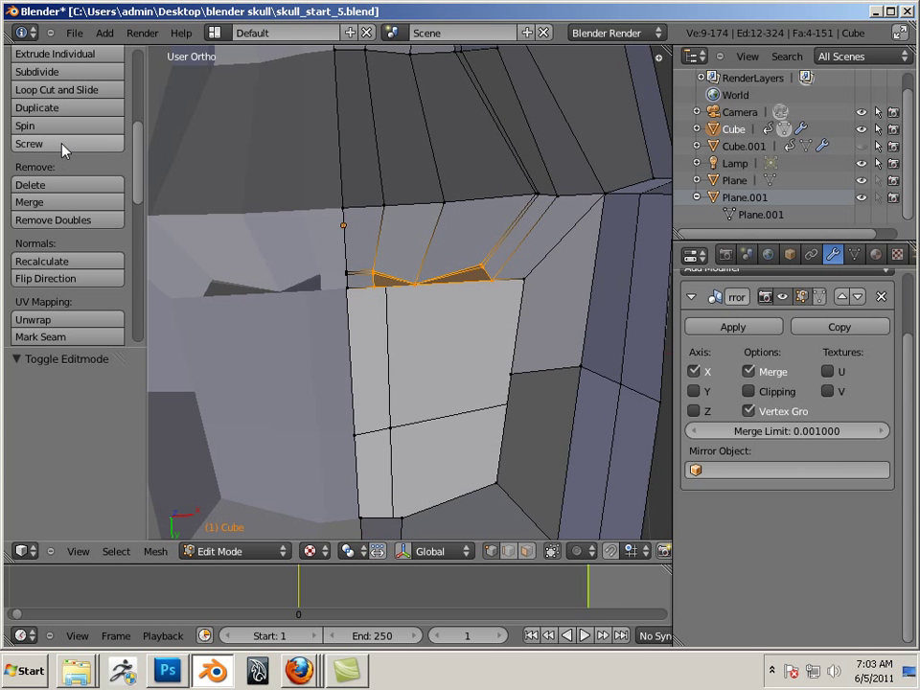
scroll(67, 206, "up", 3)
left_click(65, 104)
left_click(65, 104)
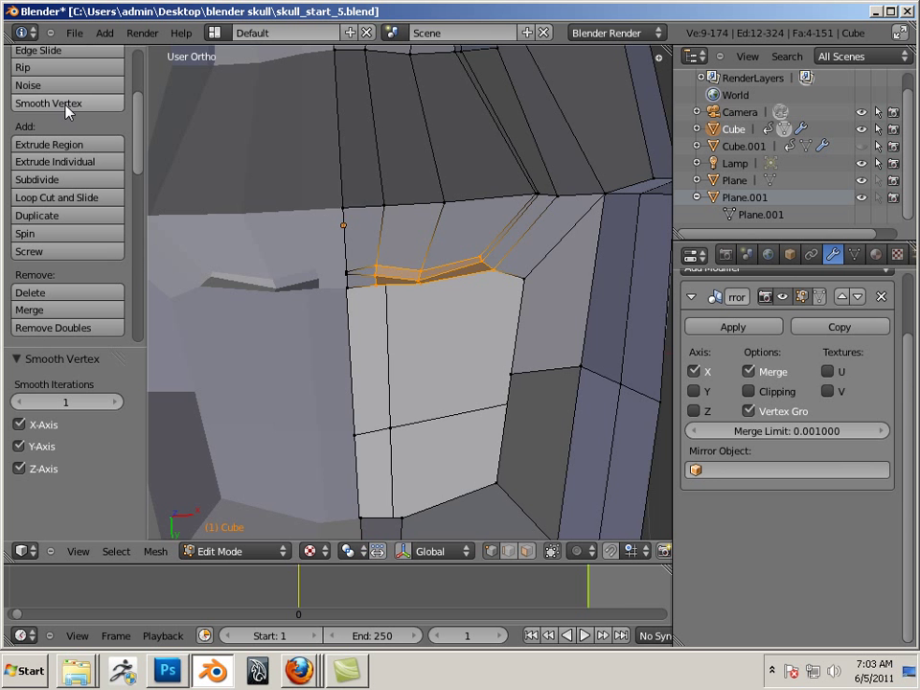
left_click(65, 105)
Select the nine vertices bordering the half of the opening beneath the skull and scale them by about 0.578 along Y.
mouse_move(140, 255)
middle_mouse_down()
mouse_move(189, 284)
mouse_move(146, 302)
mouse_move(150, 264)
middle_mouse_up()
right_click(370, 248)
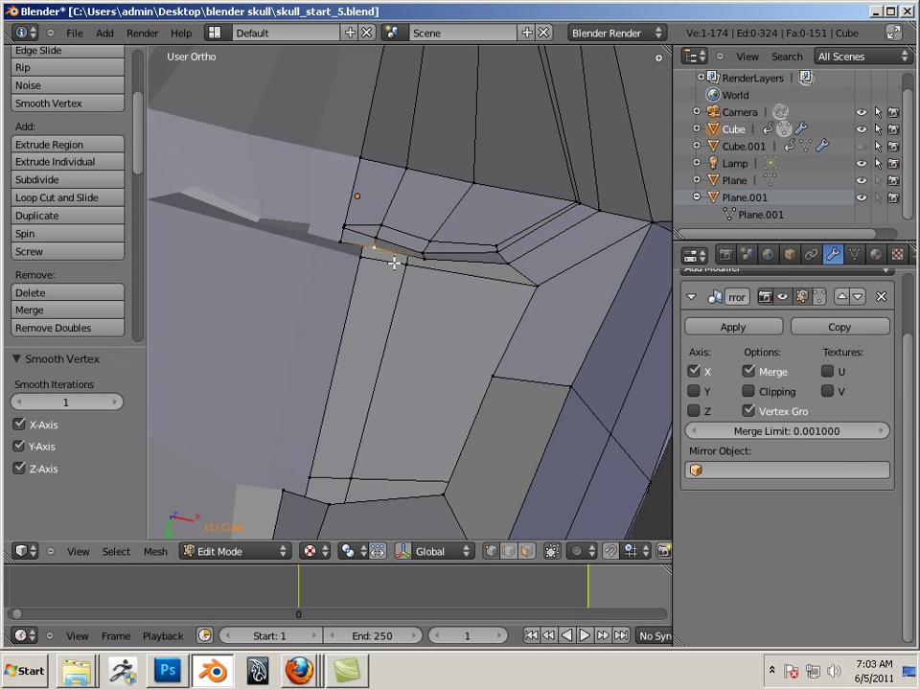
right_click(505, 267, "ctrl")
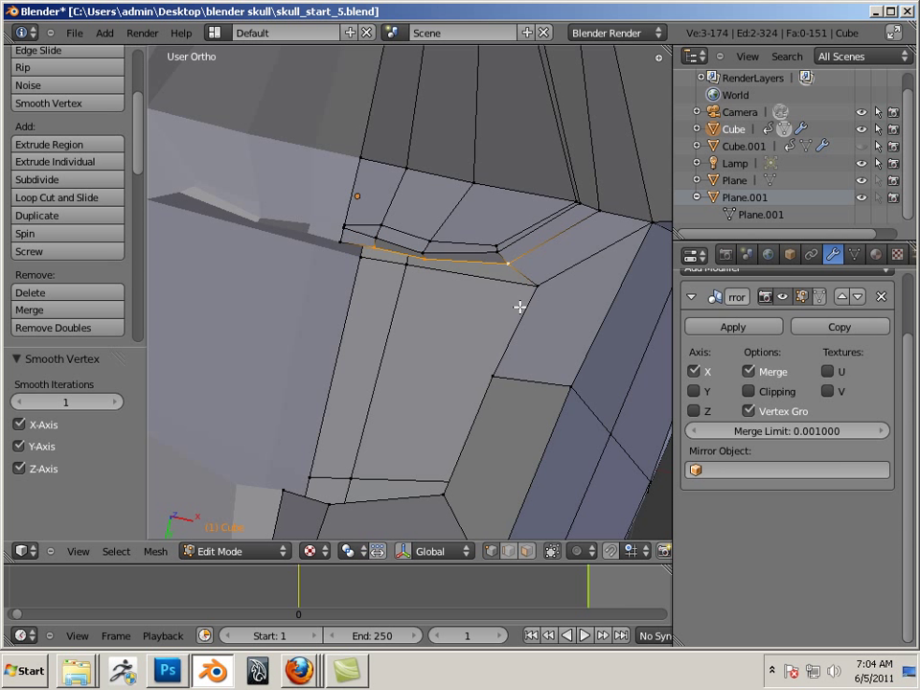
right_click(494, 372, "ctrl")
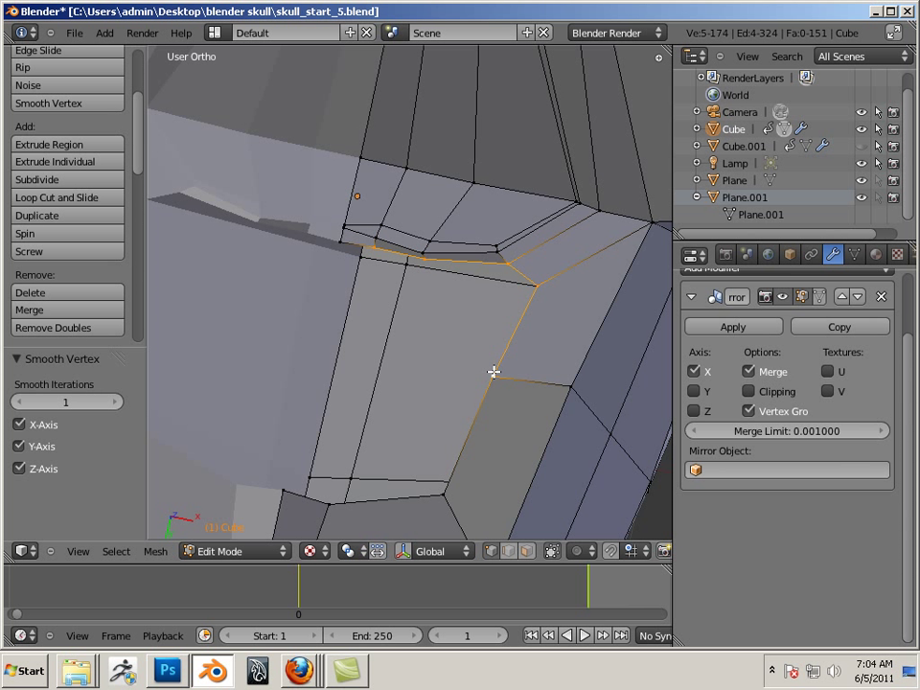
right_click(444, 485, "ctrl")
right_click(332, 501, "ctrl")
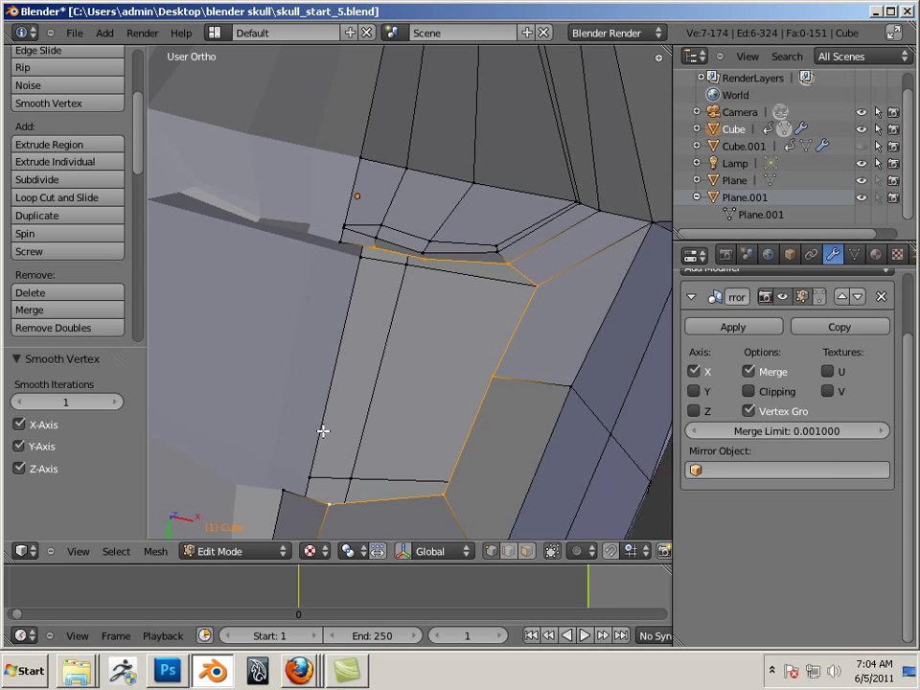
middle_click_drag(323, 431, 375, 353, "shift")
right_click(332, 423, "ctrl")
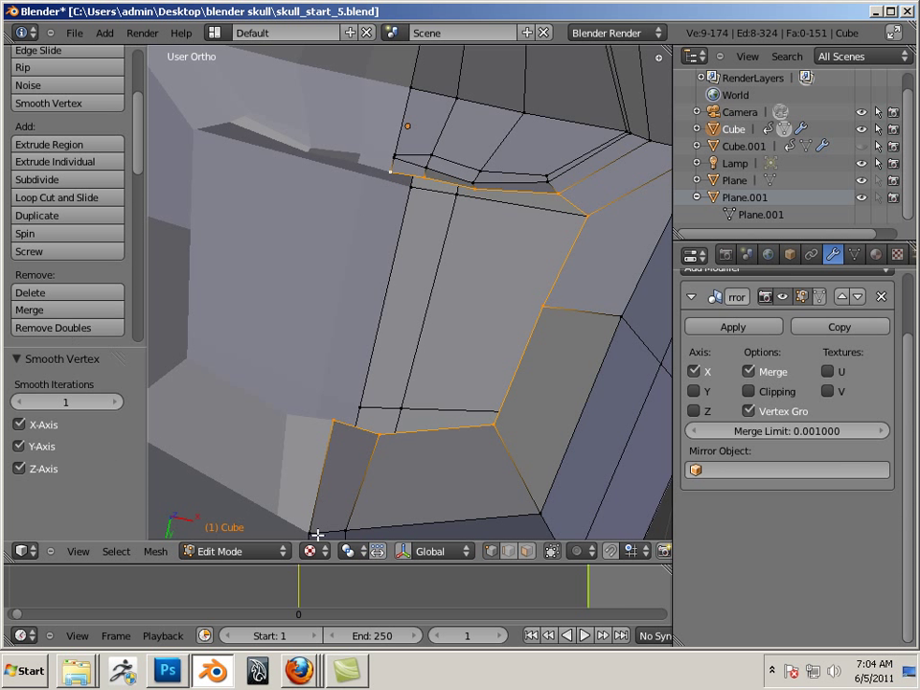
left_click(403, 552)
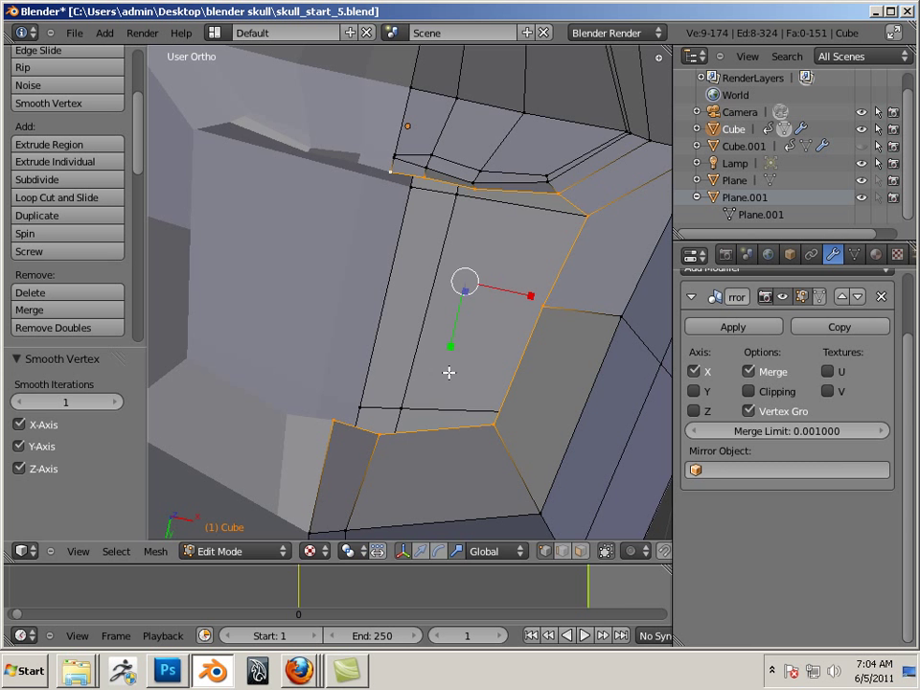
left_click_drag(450, 347, 453, 320)
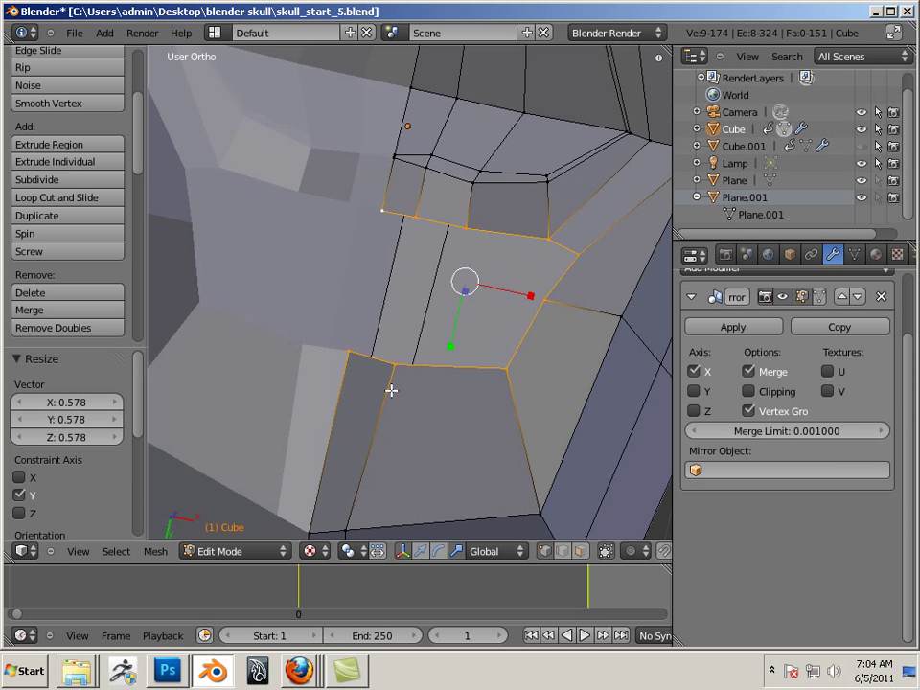
middle_click_drag(391, 391, 404, 361)
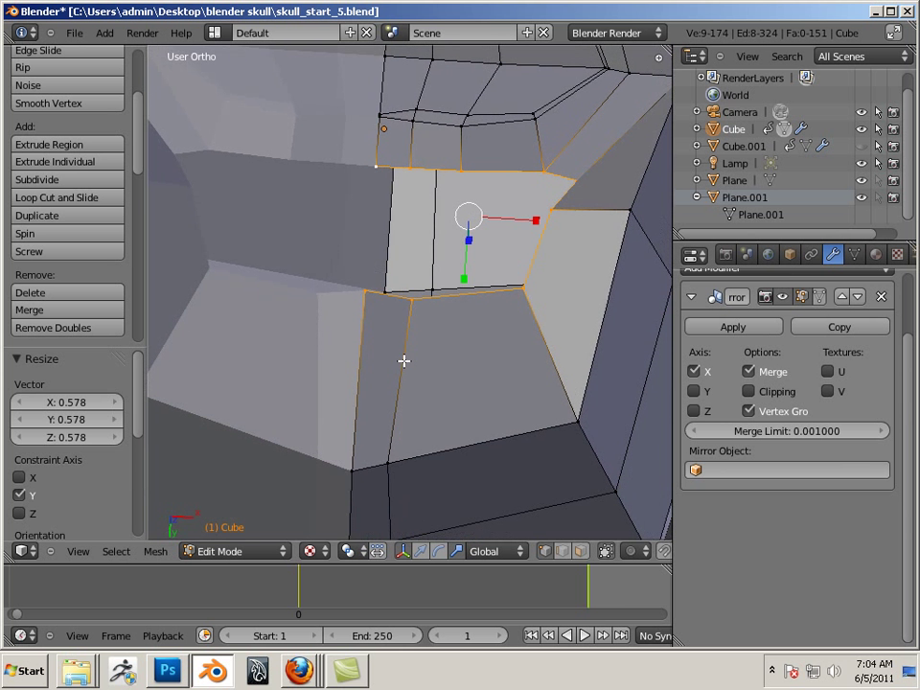
Drop the two centreline vertices from the selection and scale the other seven border vertices uniformly by about 0.877.
right_click(379, 169, "shift")
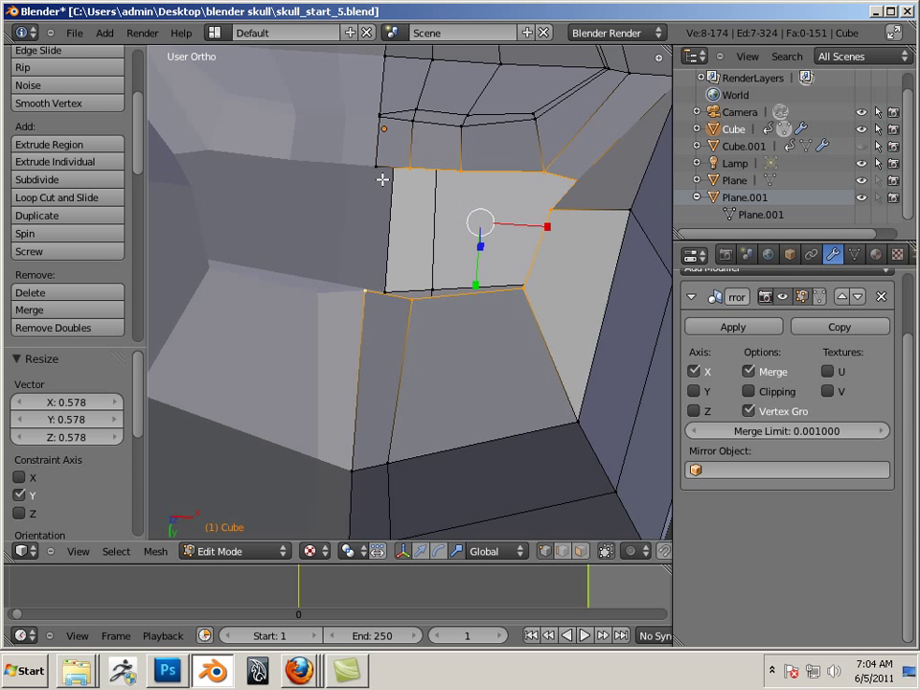
right_click(369, 303, "shift")
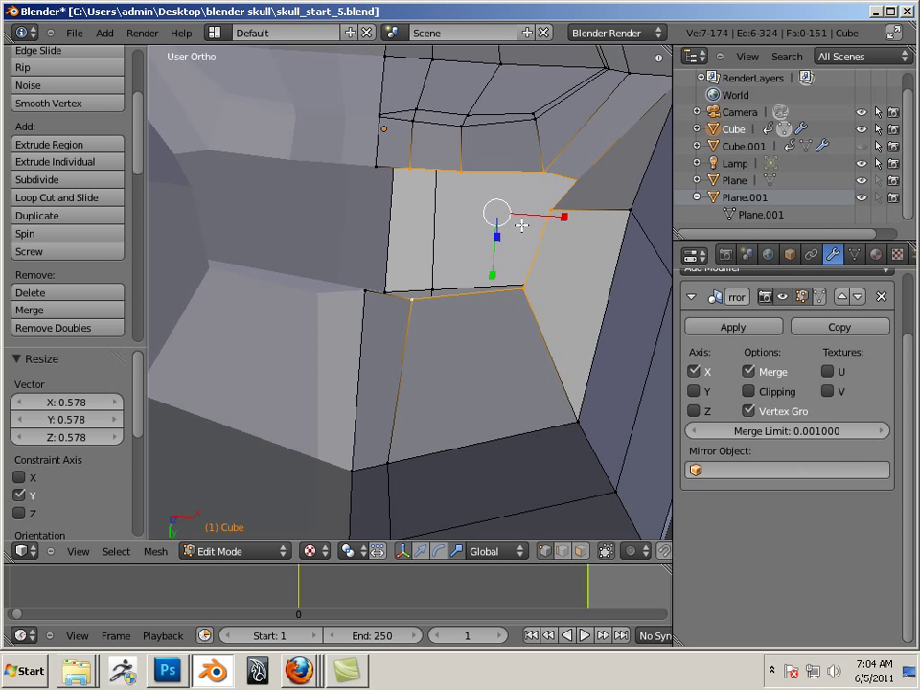
key("s")
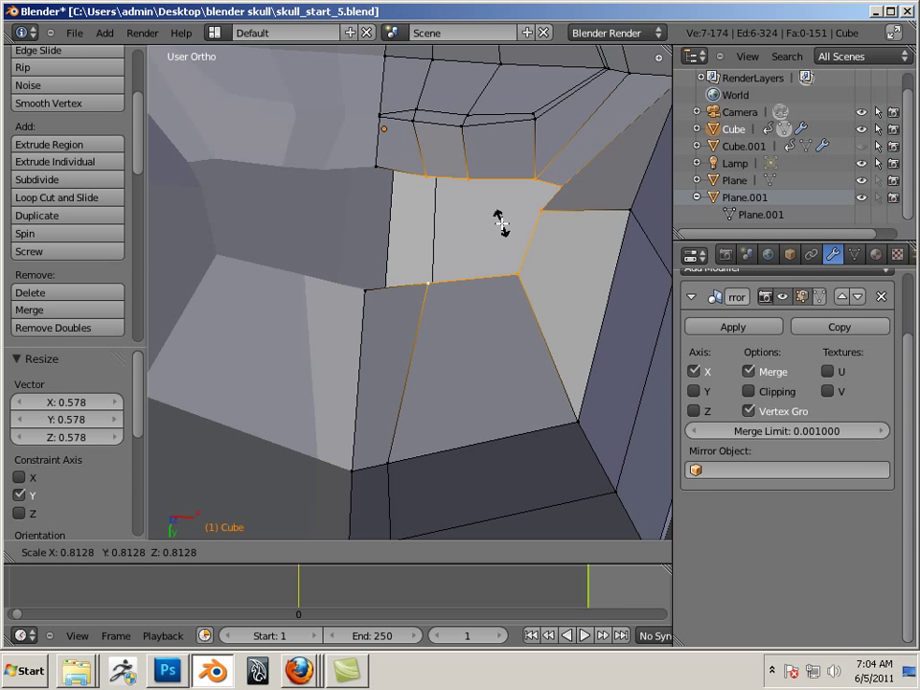
left_click(500, 217)
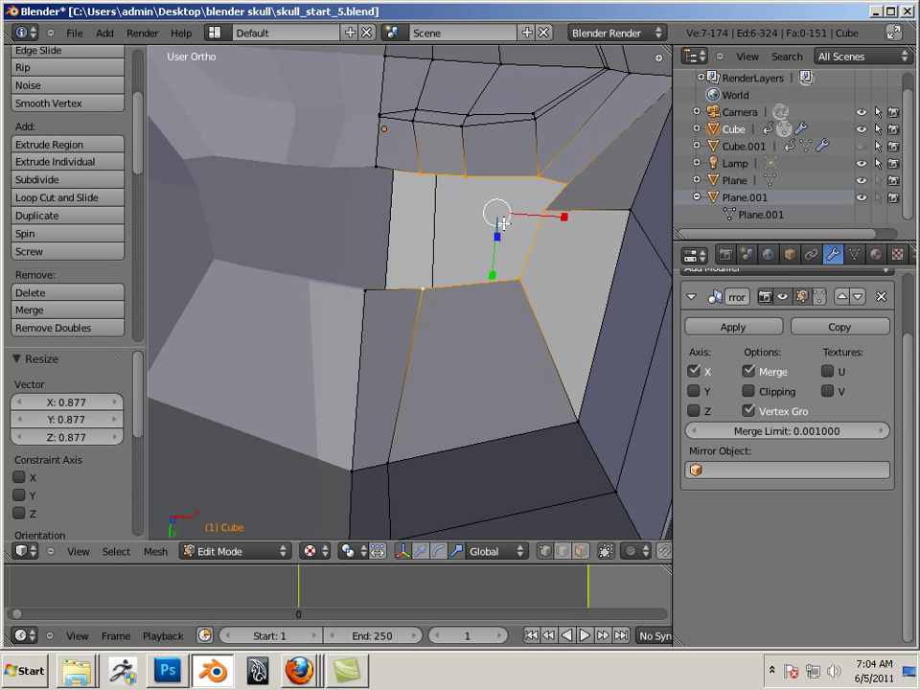
Move the seven border vertices toward the centreline along X and about 0.024 along Y, clearing the selection when done.
left_click_drag(539, 216, 521, 220)
left_click_drag(465, 271, 474, 285)
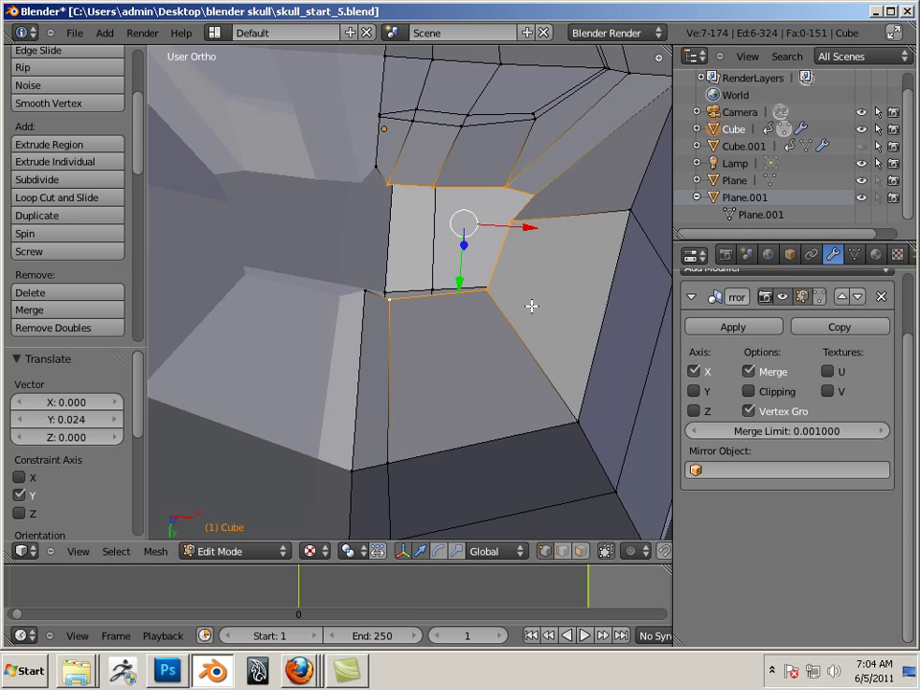
key("a")
Move the centreline vertex on the jaw-side edge of the opening by about -0.029 along Z.
middle_click_drag(532, 306, 225, 305)
right_click(279, 264)
left_click_drag(225, 281, 264, 215)
middle_click_drag(264, 215, 383, 340)
key("g")
key("z")
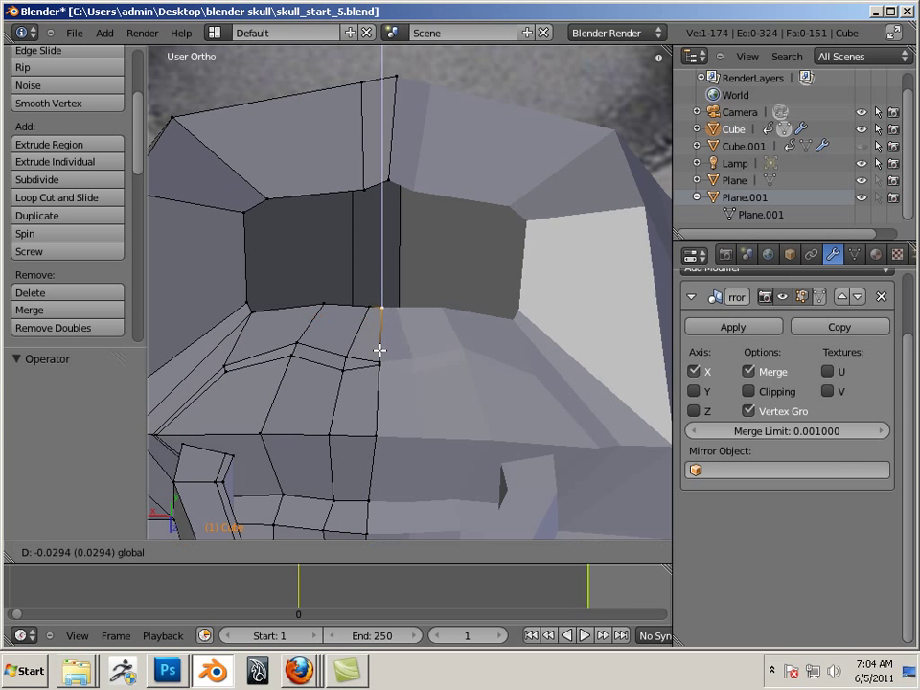
left_click(379, 350)
Move the centreline vertex on the opposite, rear edge of the opening by about 0.017 along Z.
right_click(388, 182)
key("g")
key("z")
left_click(420, 257)
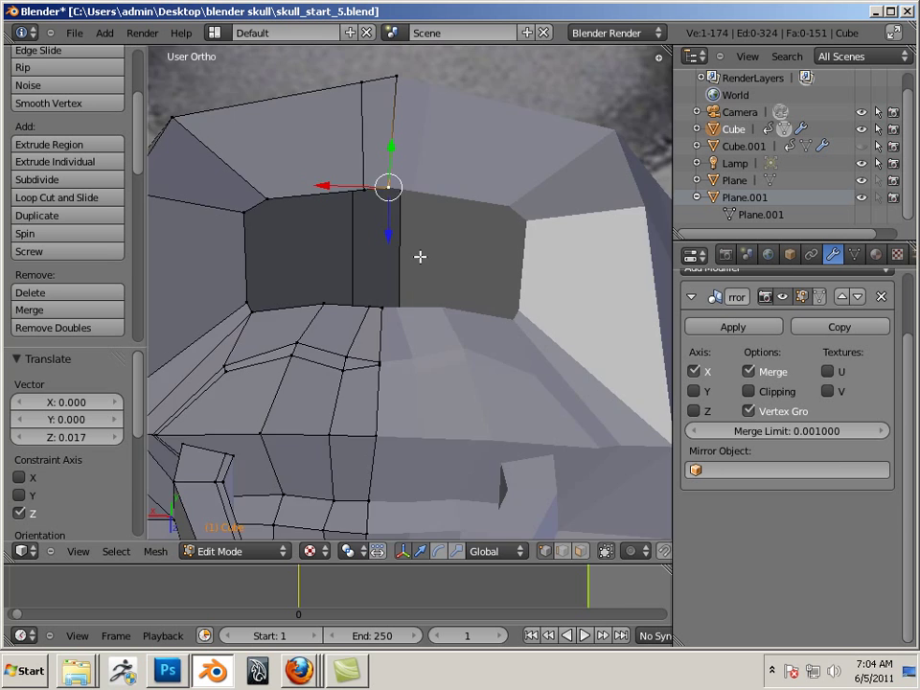
Move the centreline vertex on the opening's jaw-side edge about 0.034 along Y to bring it in line with its neighbours.
middle_click_drag(420, 257, 337, 343)
scroll(336, 344, "up", 4)
right_click(465, 177)
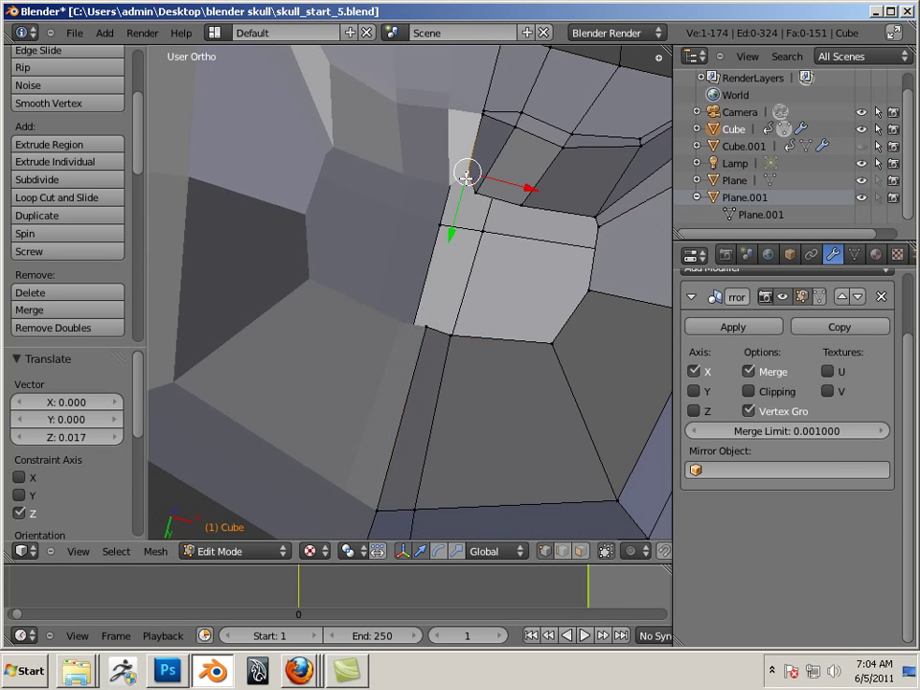
key("g")
key("y")
left_click(450, 242)
Adjust the position along Y of the centreline vertex on the small ridge behind the upper jaw.
middle_click_drag(571, 302, 406, 282)
right_click(451, 305)
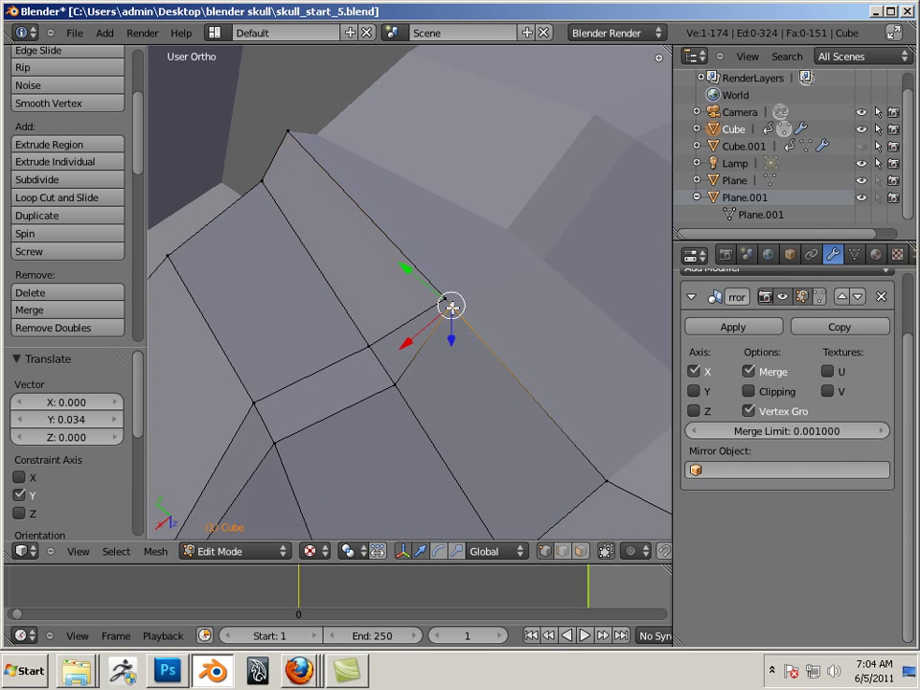
key("g")
key("y")
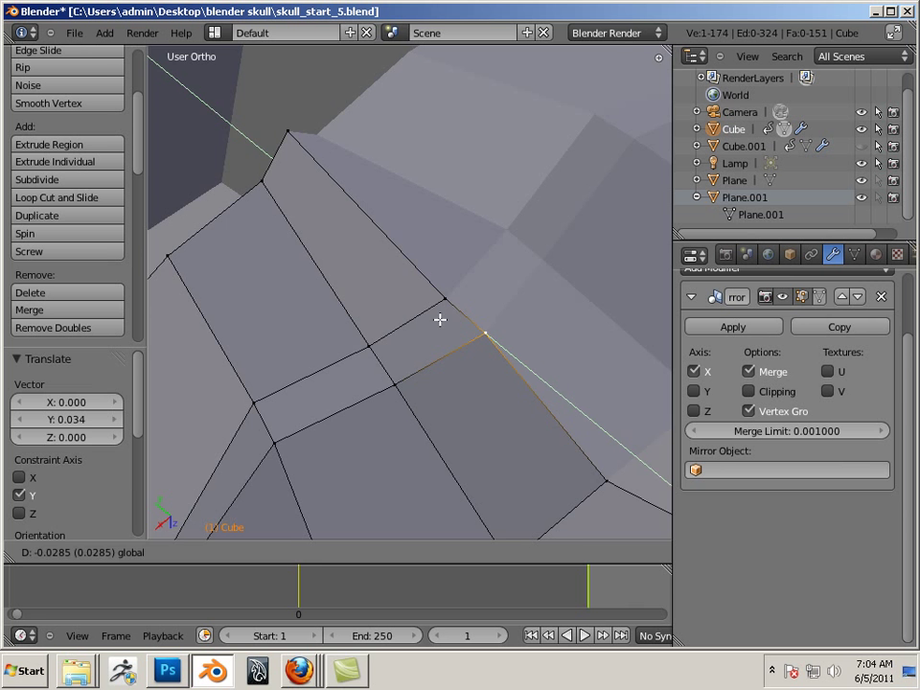
left_click(437, 291)
Shift the centreline vertex on the jaw-side edge of the opening about -0.015 along Y.
middle_click_drag(478, 300, 391, 271)
key("g")
key("y")
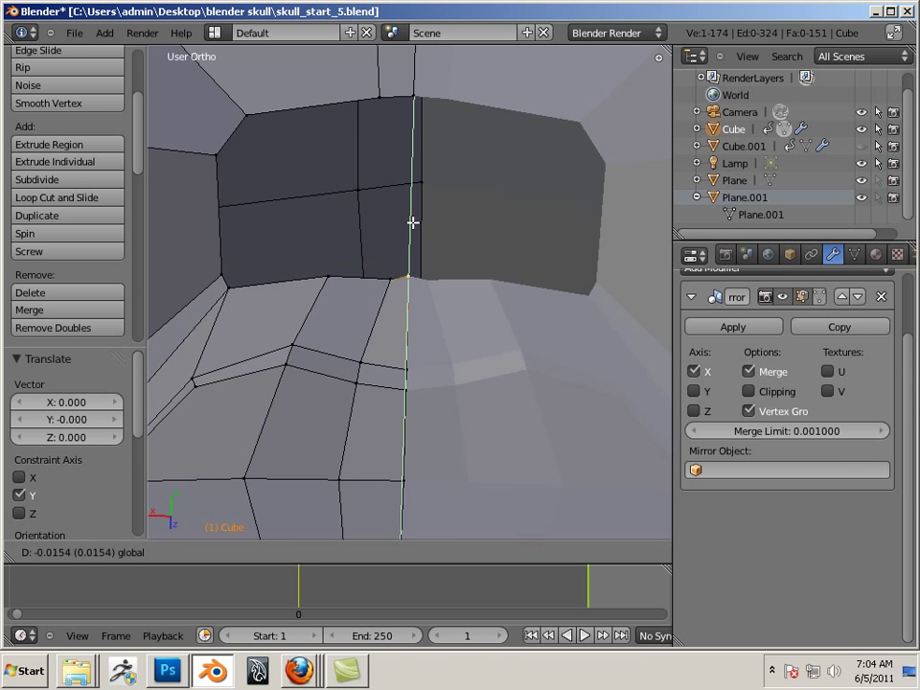
left_click(413, 219)
Select the two vertices at the middle of the opening's rear edge and move them about 0.058 along Y.
scroll(329, 212, "down", 3)
middle_click_drag(328, 211, 311, 219)
scroll(326, 216, "up", 2)
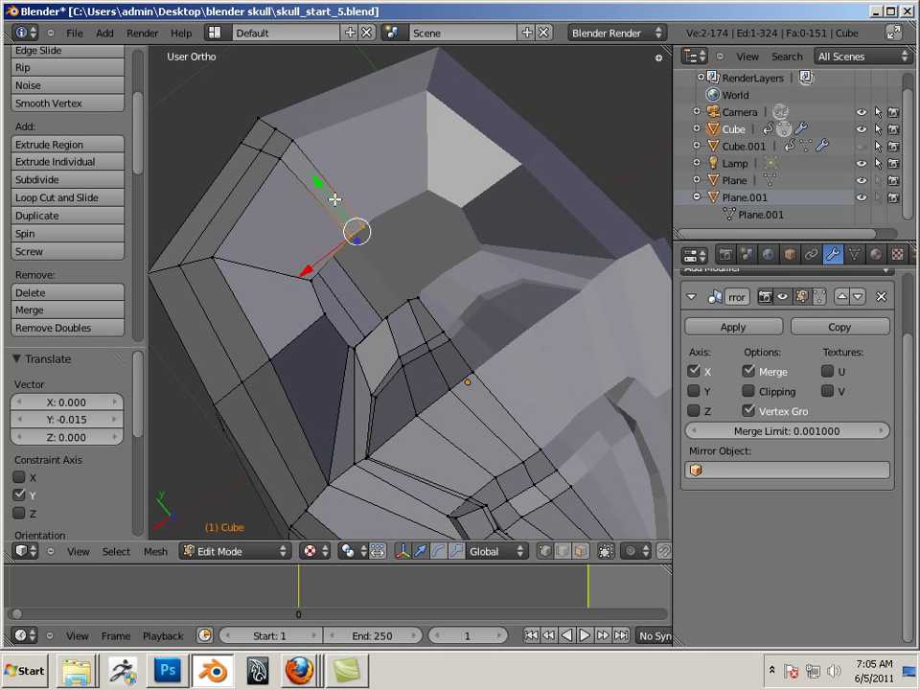
key("g")
key("y")
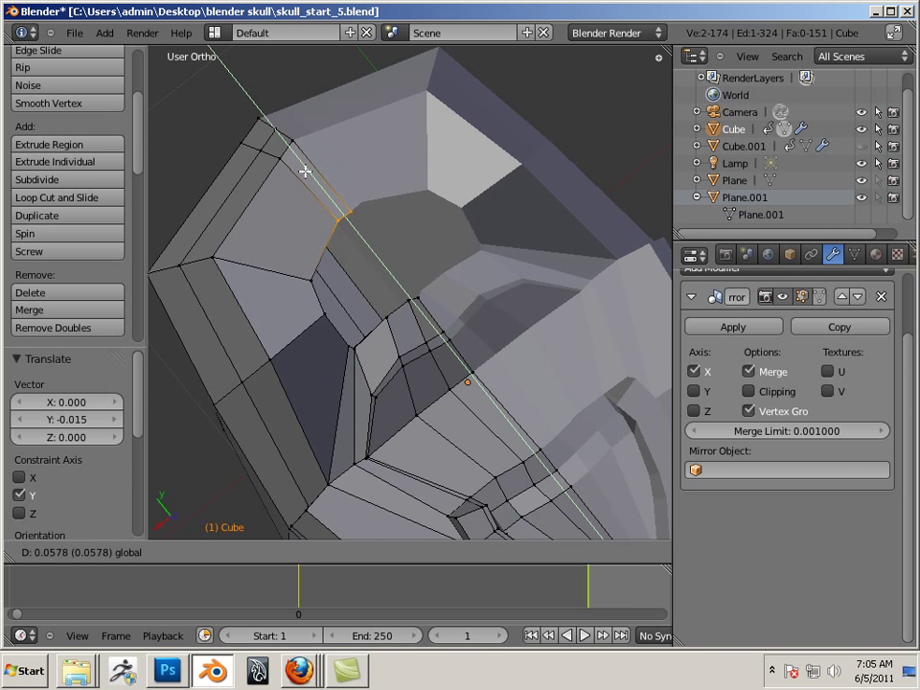
left_click(305, 172)
scroll(446, 269, "down", 4)
key("g")
left_click(375, 328)
key("ctrl+z")
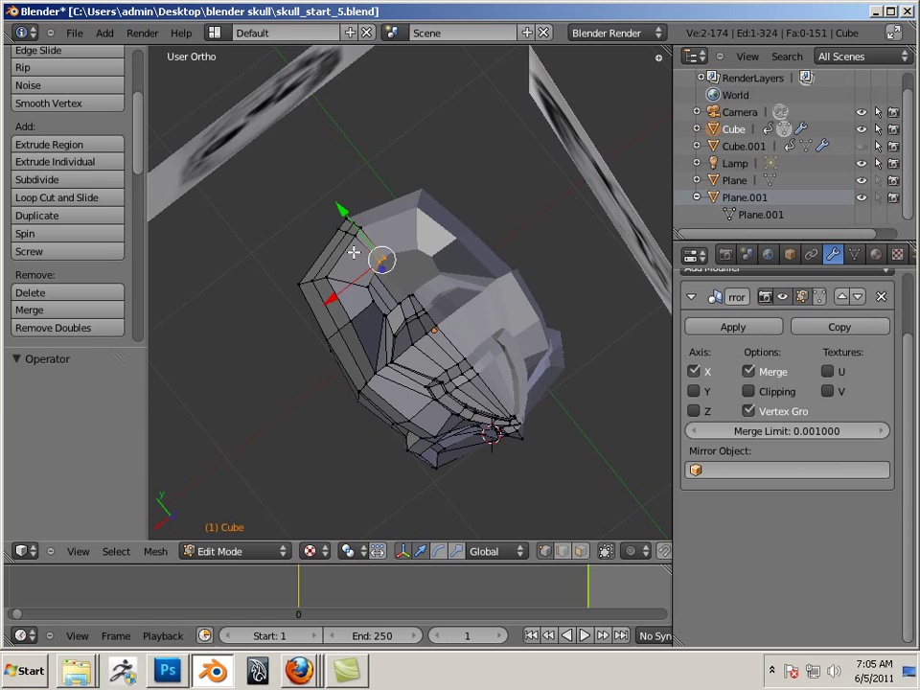
Deselect all vertices, unhide the lower jaw object Cube.001 and examine it together with the skull from the front.
key("a")
middle_click_drag(327, 189, 518, 401)
scroll(370, 380, "down", 6)
middle_click_drag(371, 380, 361, 374)
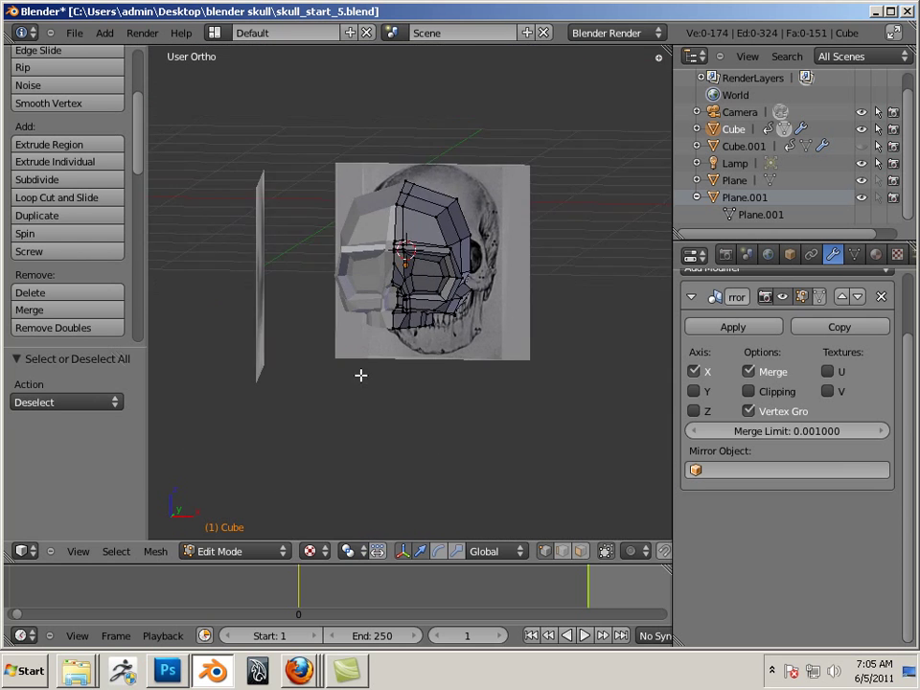
scroll(444, 394, "up", 5)
middle_click_drag(444, 394, 560, 191)
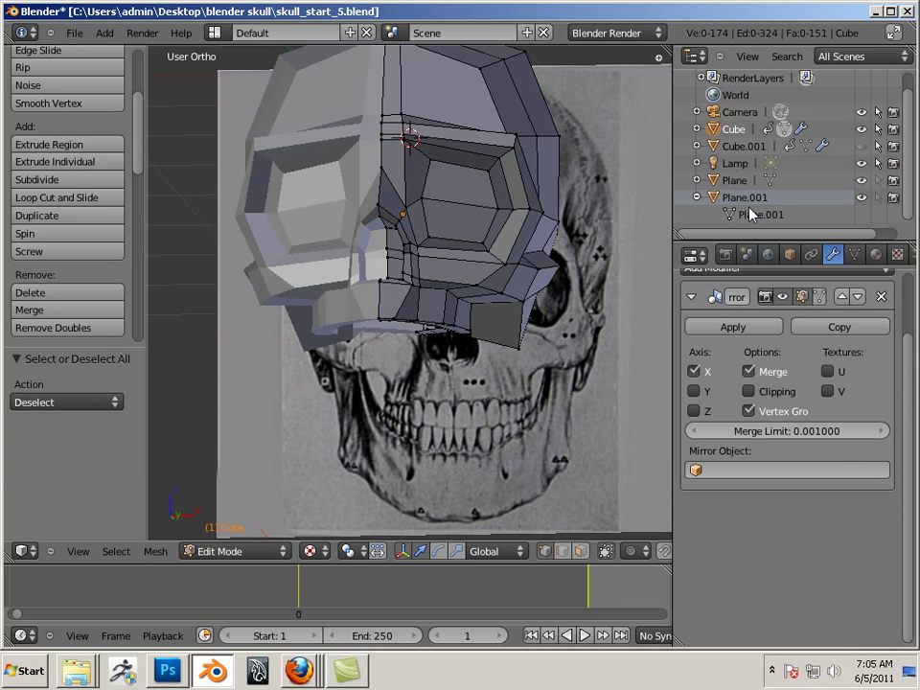
left_click(862, 148)
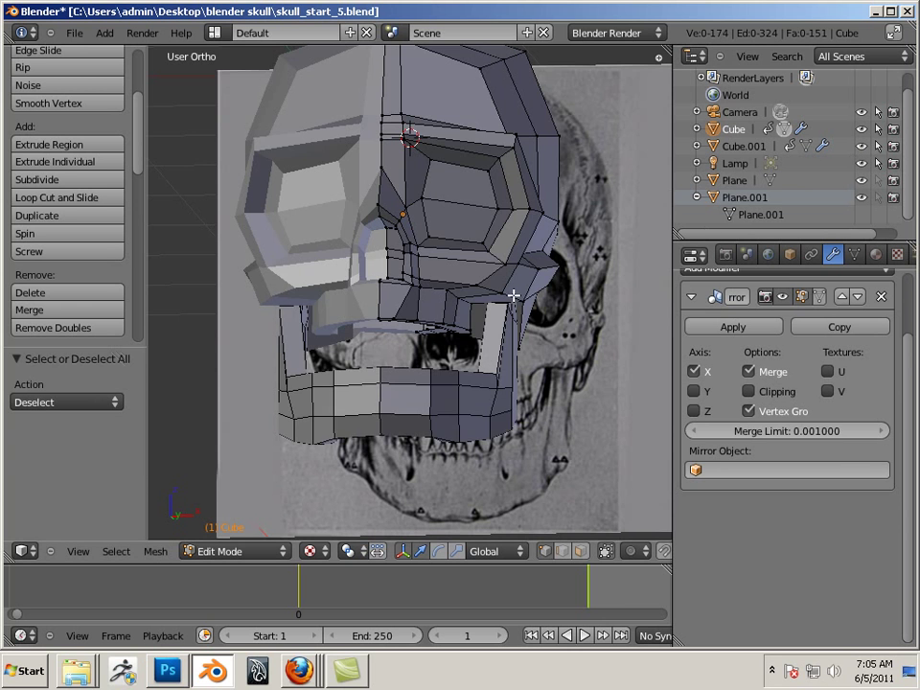
middle_click_drag(514, 297, 499, 262)
scroll(499, 262, "up", 2)
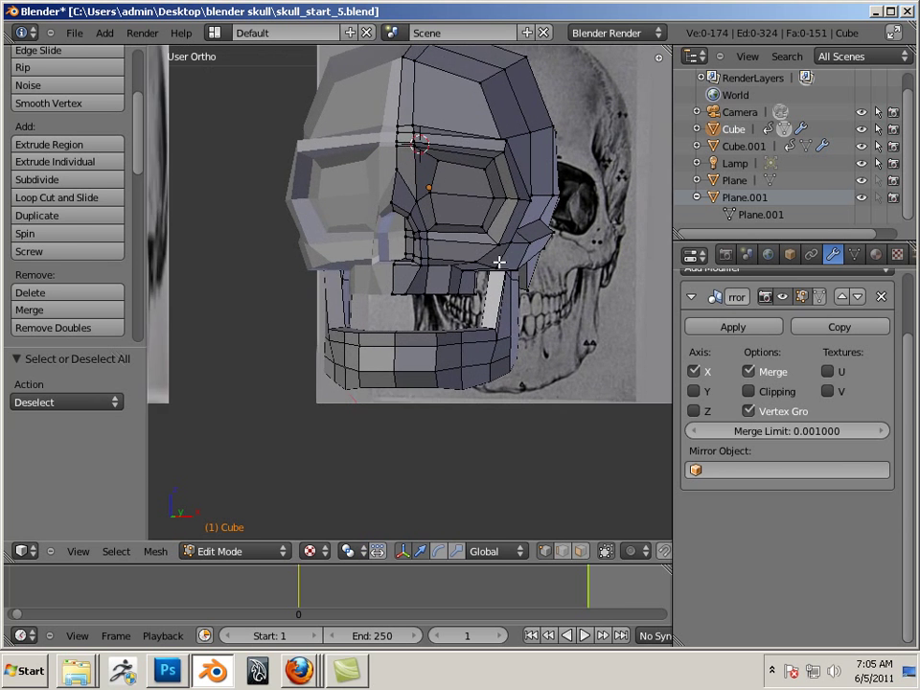
Return to Object Mode, select the lower jaw object and view it from the front against the reference image.
key("Tab")
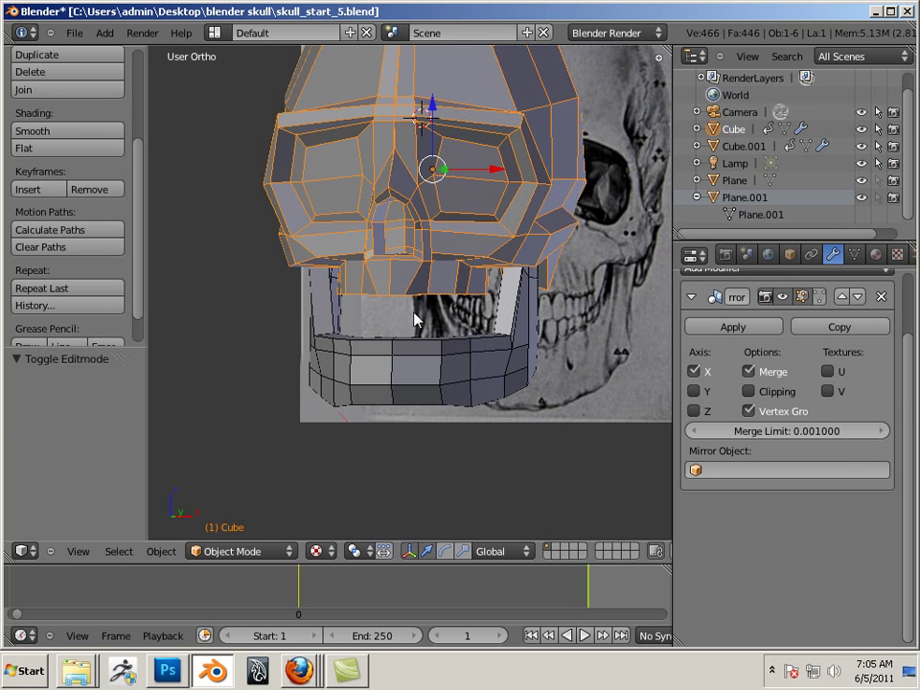
right_click(454, 359)
mouse_move(448, 356)
middle_mouse_down()
mouse_move(484, 287)
mouse_move(548, 372)
mouse_move(433, 343)
mouse_move(383, 351)
mouse_move(489, 344)
mouse_move(477, 313)
mouse_move(432, 317)
mouse_move(445, 336)
mouse_move(436, 330)
mouse_move(447, 288)
mouse_move(444, 335)
middle_mouse_up()
key("KP_1")
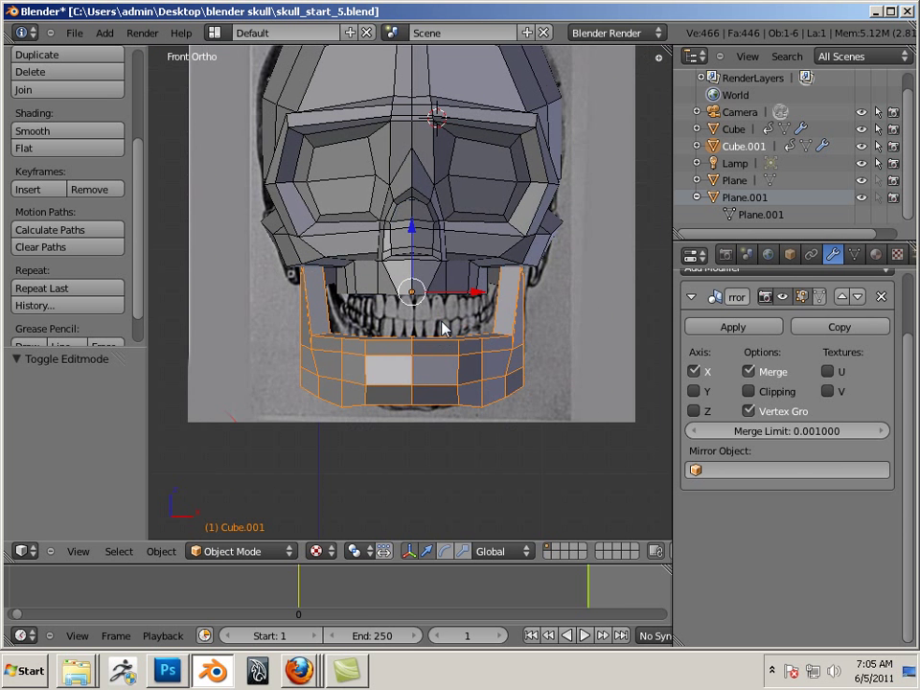
scroll(444, 329, "up", 3)
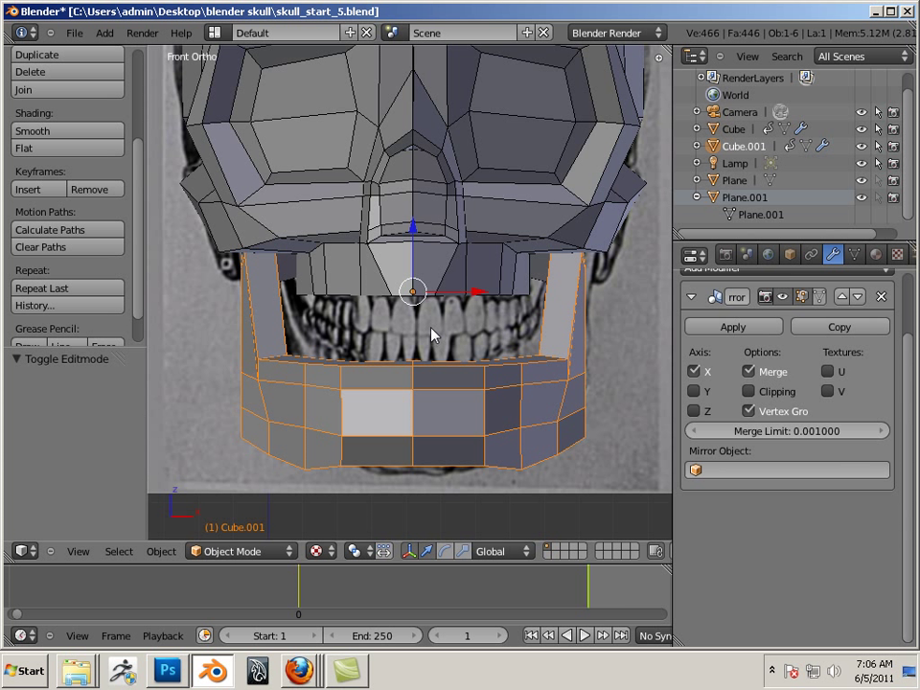
Hide the lower jaw object Cube.001 and display the skull as a wireframe over the reference image.
left_click(863, 146)
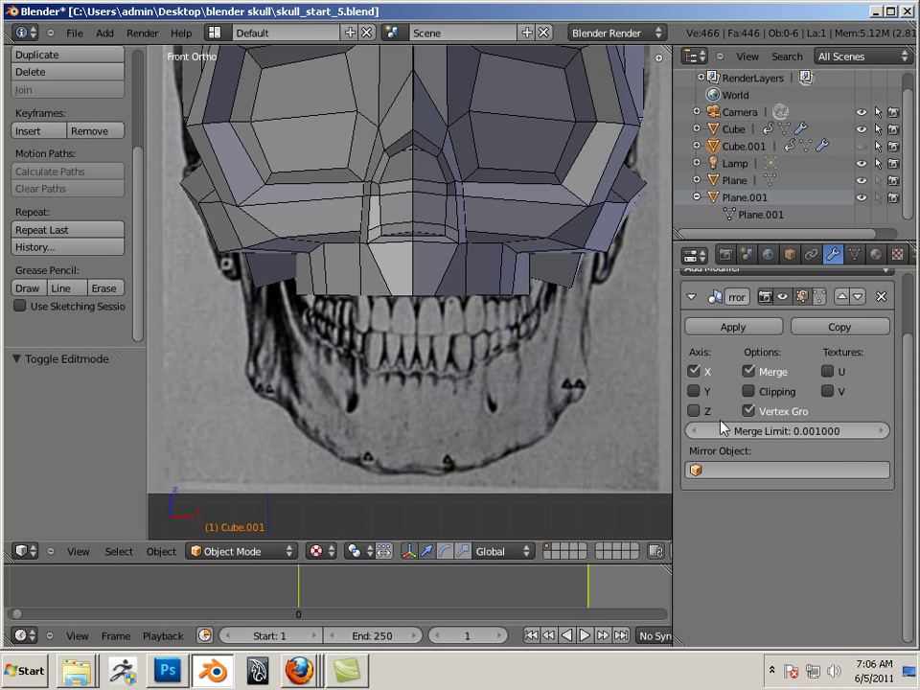
key("Left")
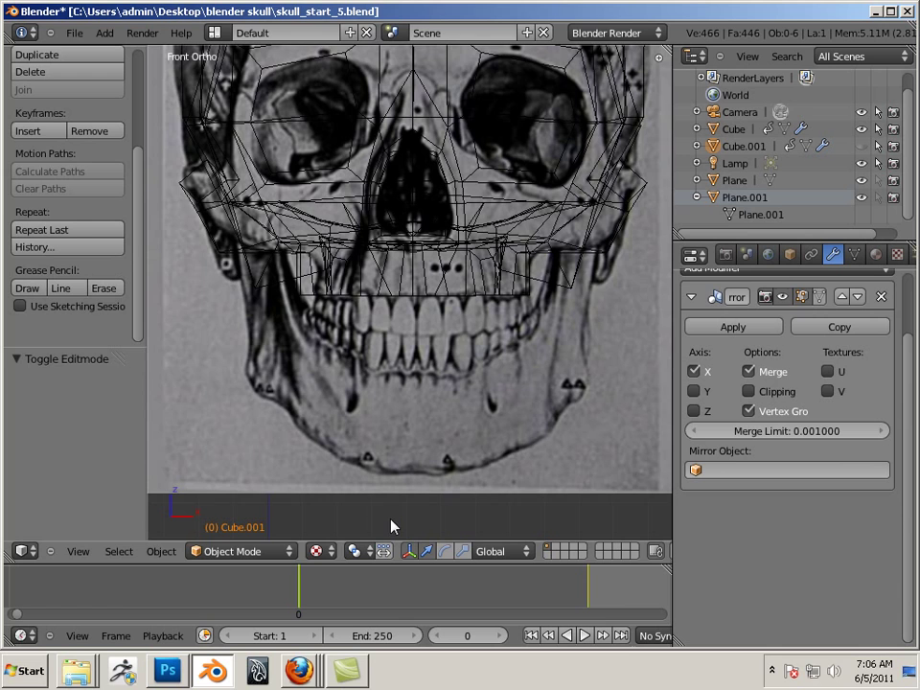
scroll(483, 377, "up", 3)
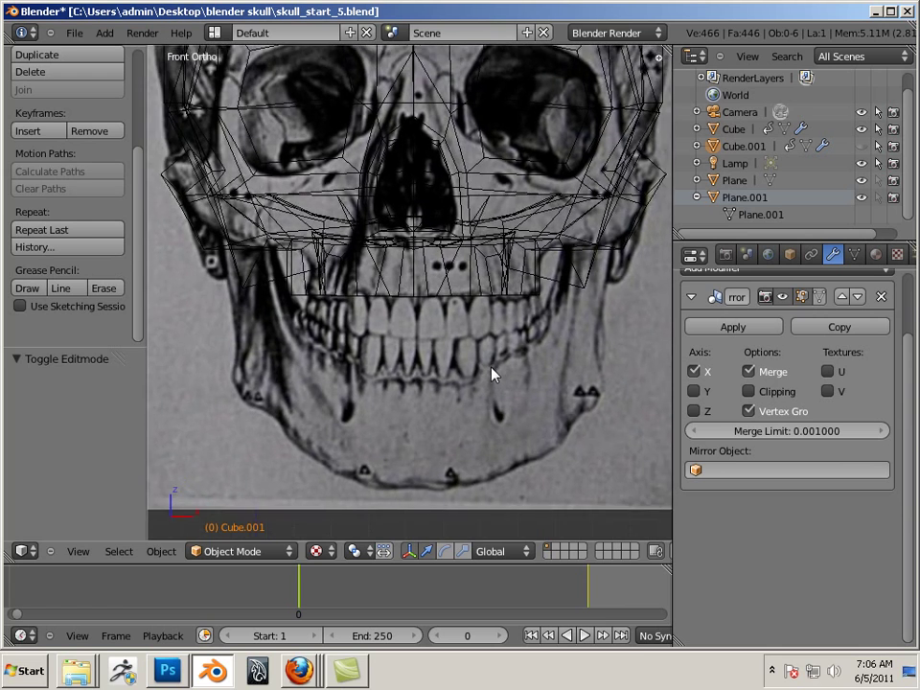
middle_click_drag(493, 342, 484, 174)
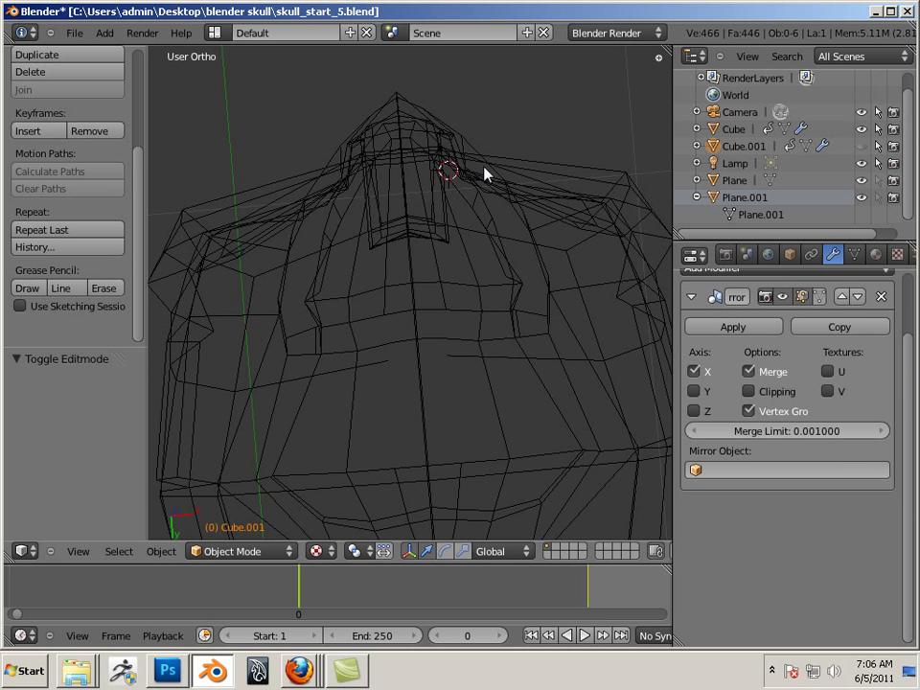
Edit the skull object Cube, select nine vertices around the outer bend beneath the upper jaw, and move them about 0.025 along X.
right_click(525, 308)
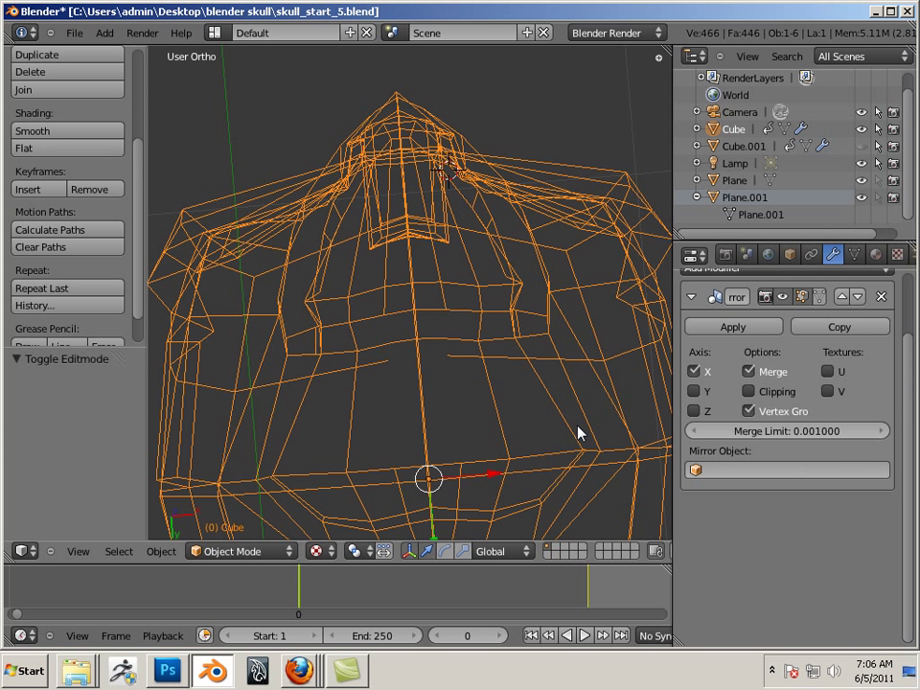
key("Tab")
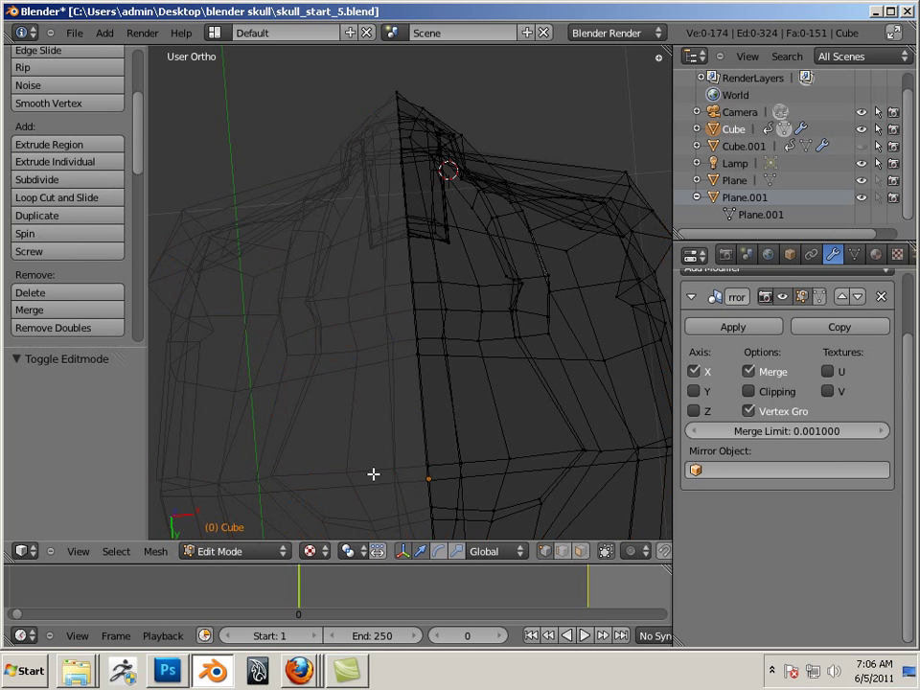
middle_click_drag(518, 357, 499, 282)
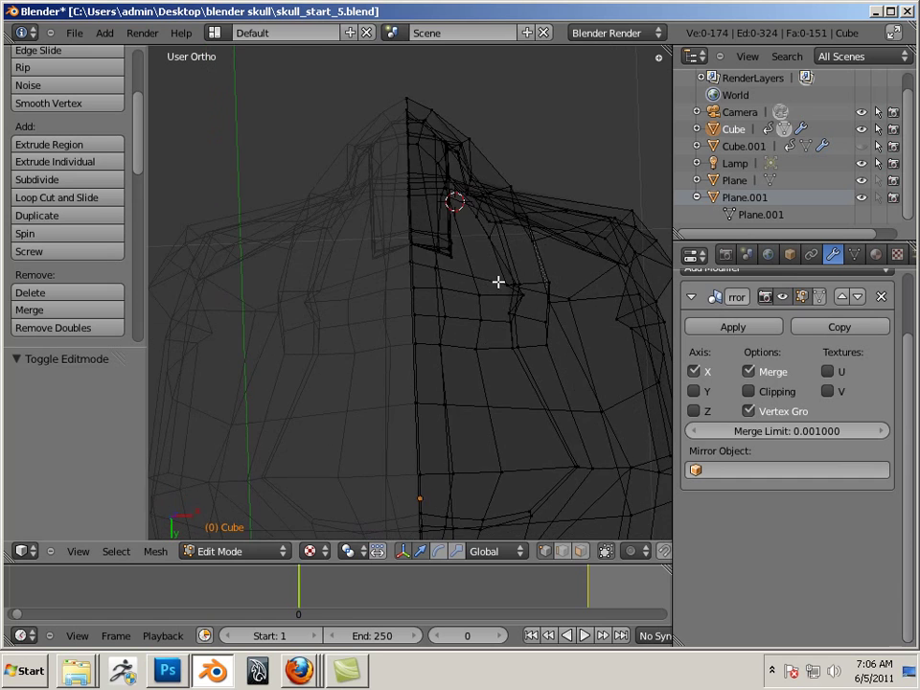
right_click(513, 285)
key("ctrl+KP_Add")
middle_click_drag(586, 354, 337, 440)
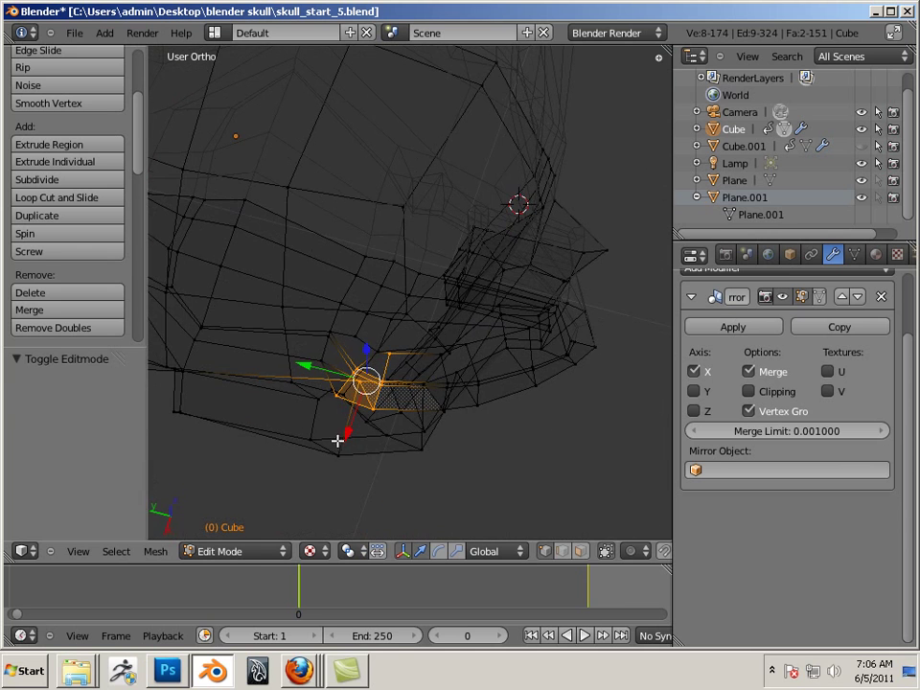
left_click(377, 352, "shift")
right_click(379, 355, "shift")
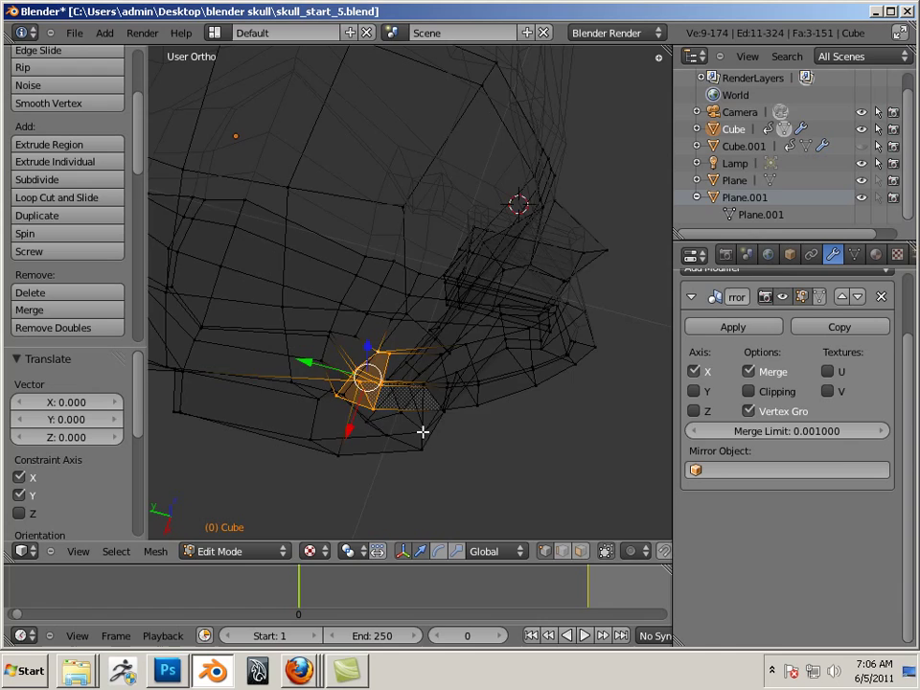
middle_click_drag(421, 431, 462, 427)
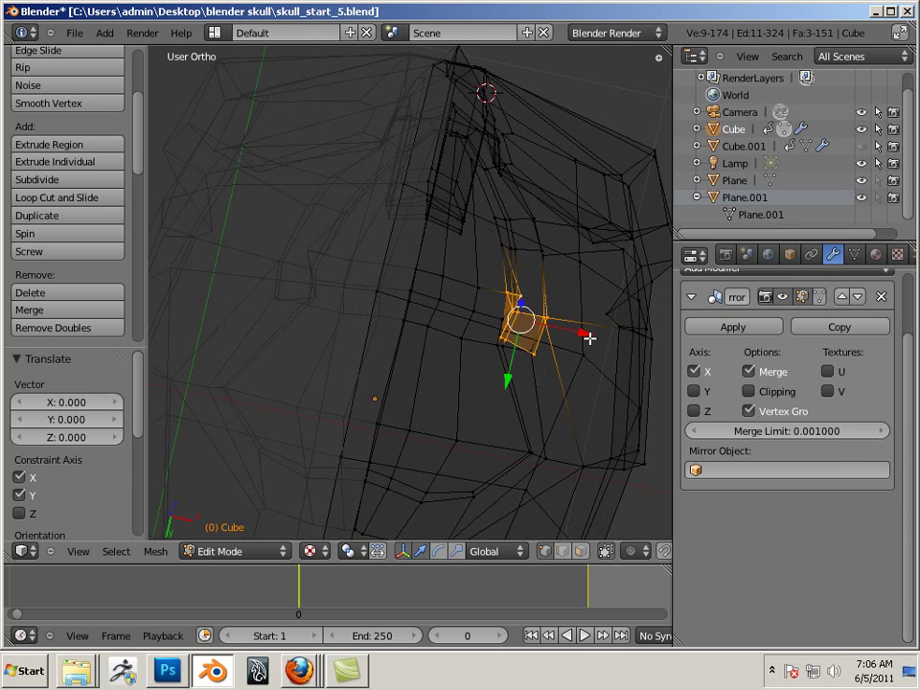
left_click_drag(589, 338, 593, 334)
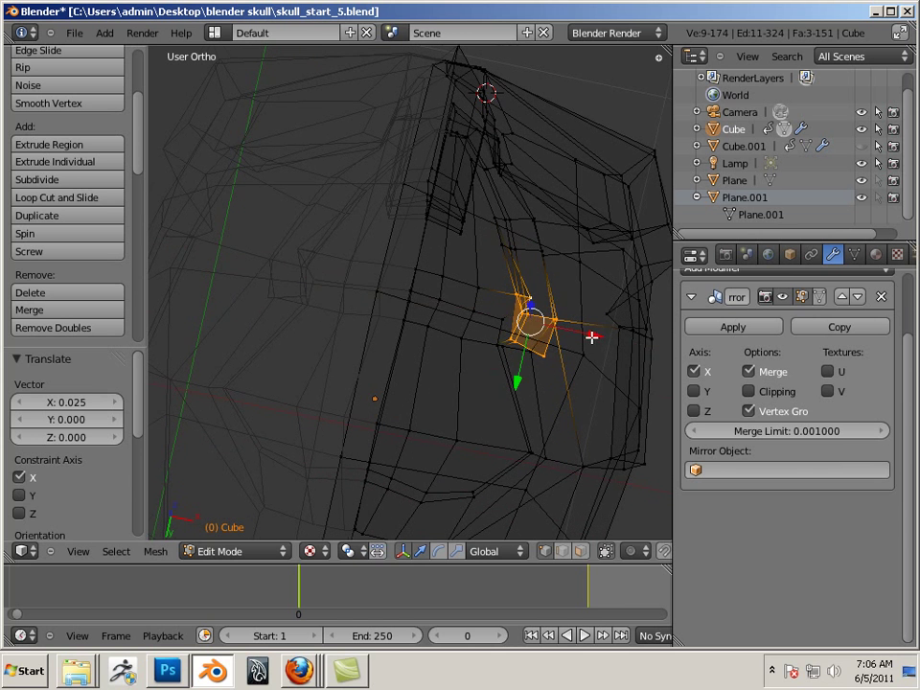
Select the single vertex at the inner corner of that bend and move it about -0.036 along X.
middle_click_drag(594, 335, 480, 365)
right_click(486, 328)
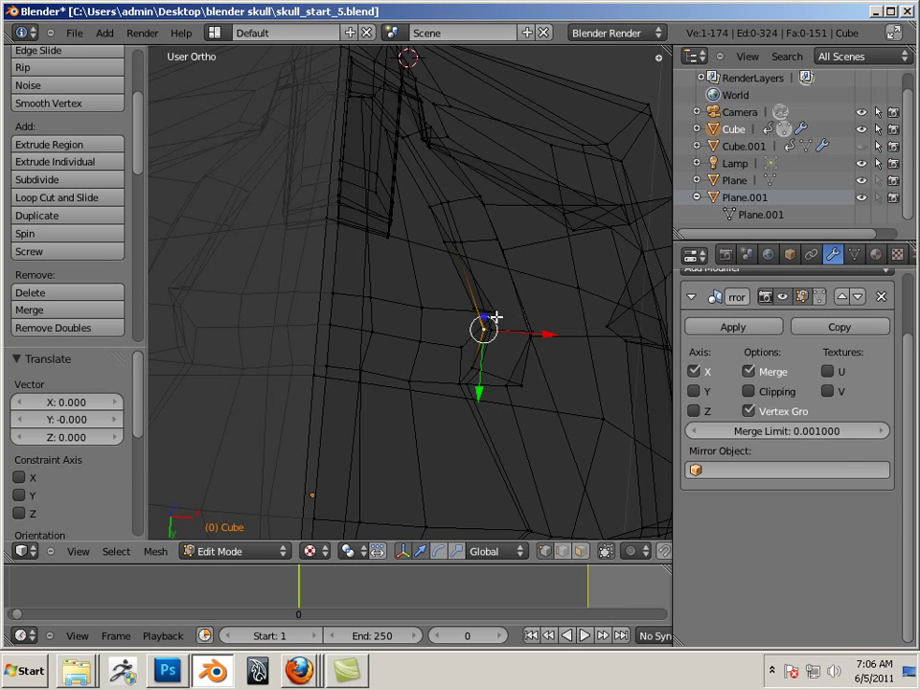
middle_click_drag(497, 317, 550, 460)
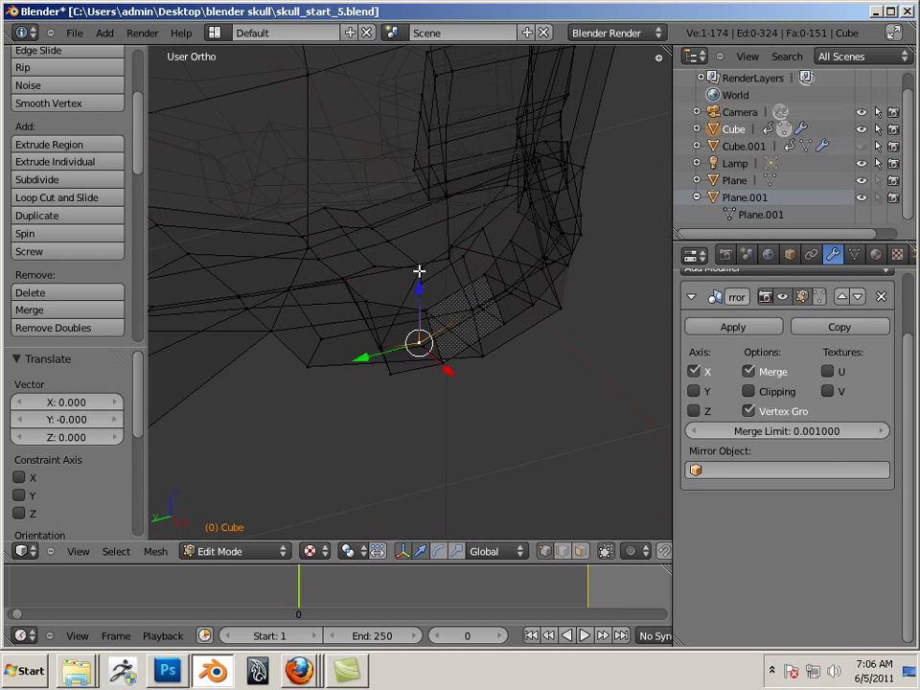
scroll(407, 293, "up", 5)
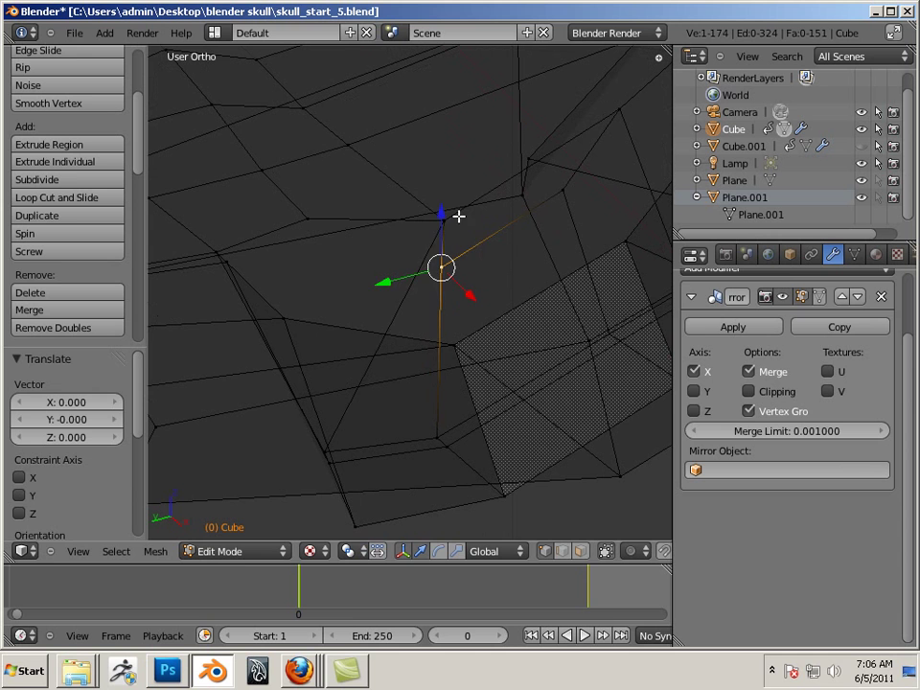
middle_click_drag(418, 243, 392, 248)
key("g")
key("x")
left_click(537, 230)
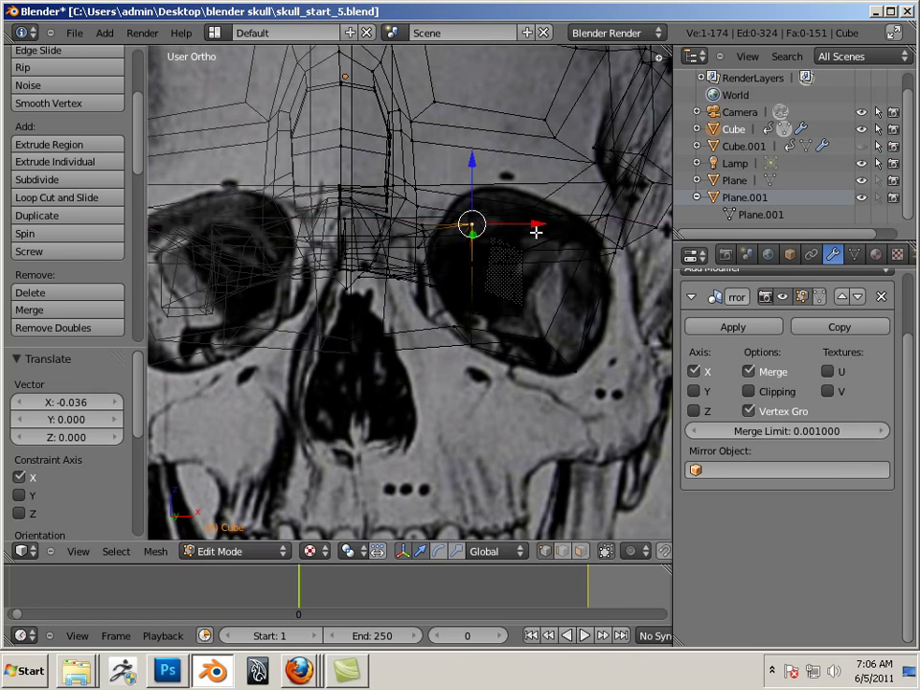
Try to shift the same corner vertex along Y, and undo the attempt.
middle_click_drag(537, 230, 478, 237)
mouse_move(471, 317)
left_mouse_down()
mouse_move(478, 255)
mouse_move(475, 312)
left_mouse_up()
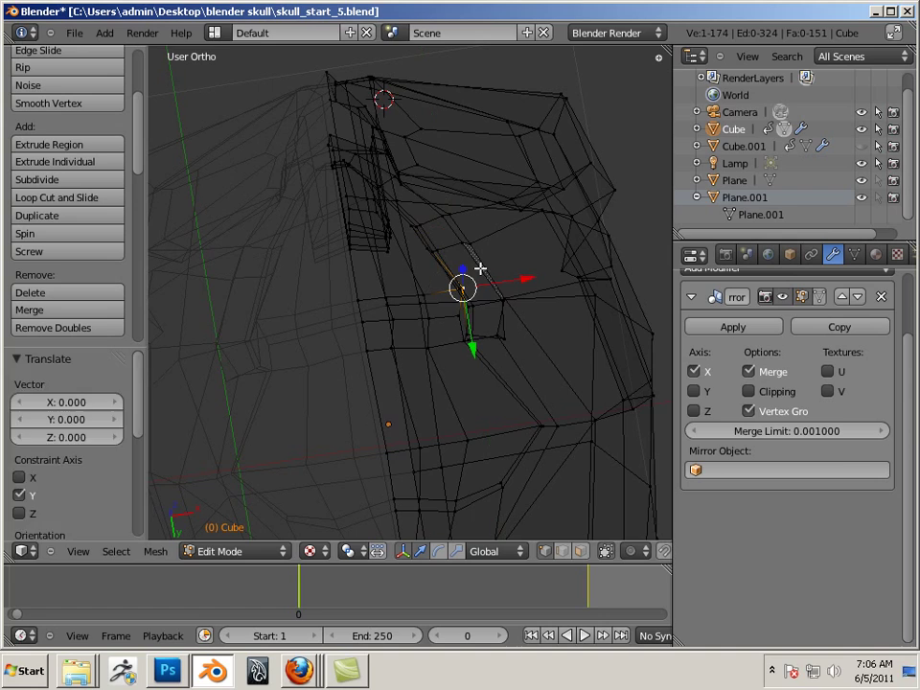
key("ctrl+z")
Return the skull to solid display and unhide the lower jaw object Cube.001.
middle_click_drag(538, 374, 486, 406)
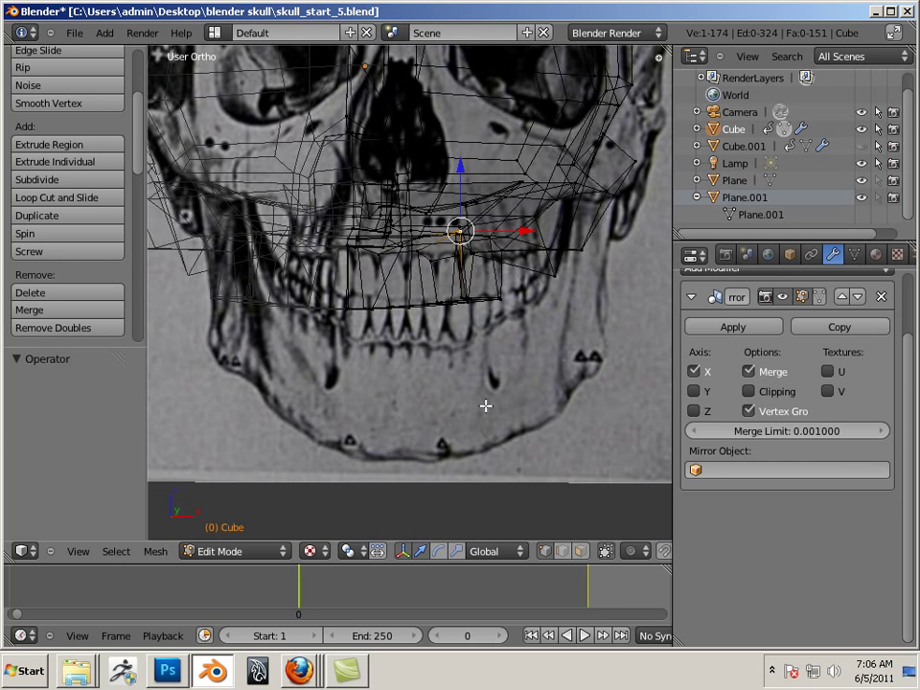
key("KP_1")
middle_click_drag(409, 357, 425, 303)
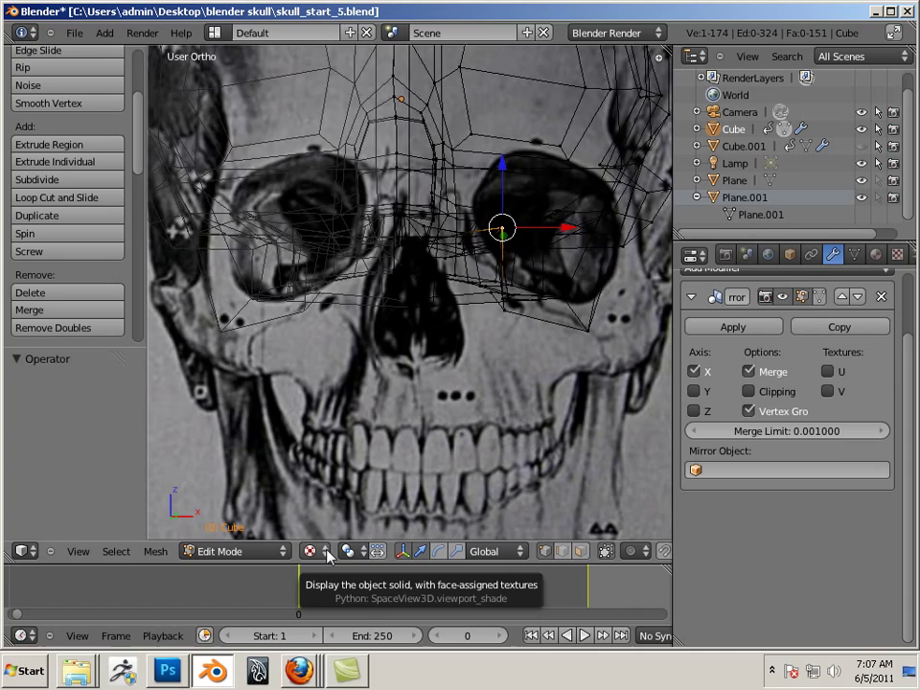
key("z")
middle_click_drag(429, 477, 462, 451)
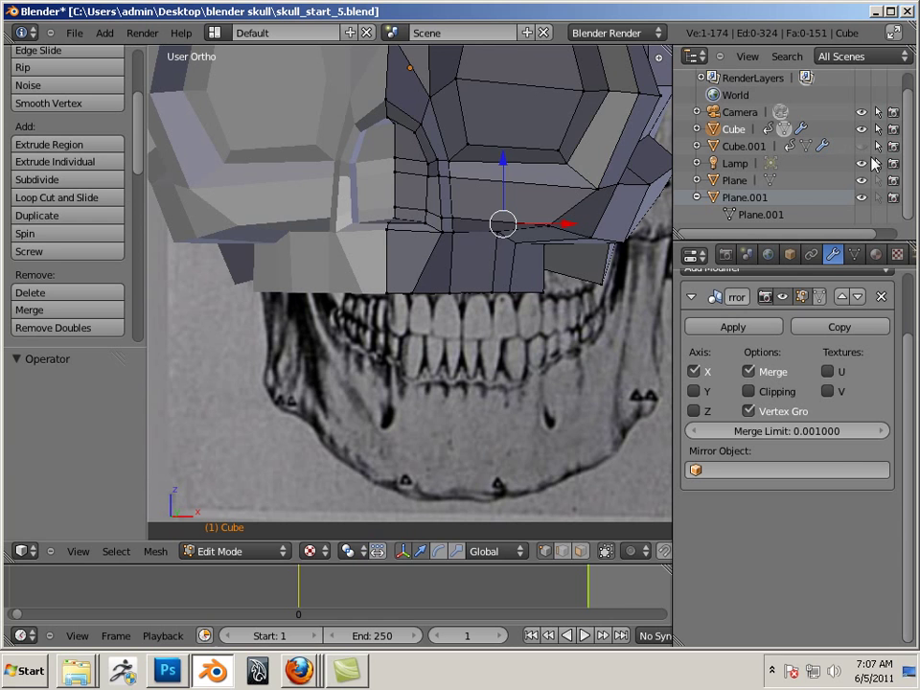
left_click(861, 146)
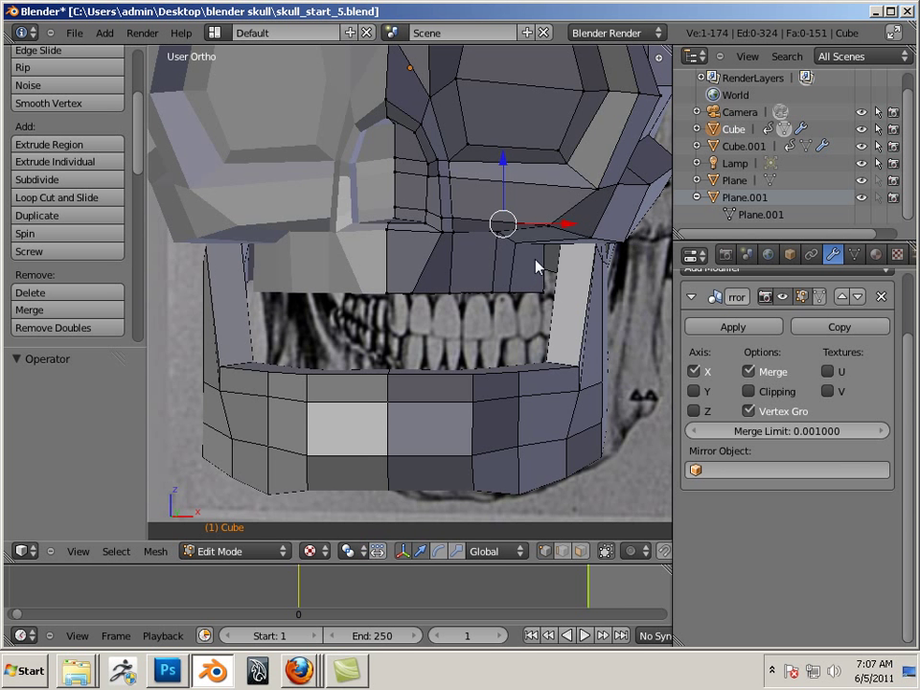
Compare the skull's upper jaw and the lower jaw with the front reference image.
key("KP_1")
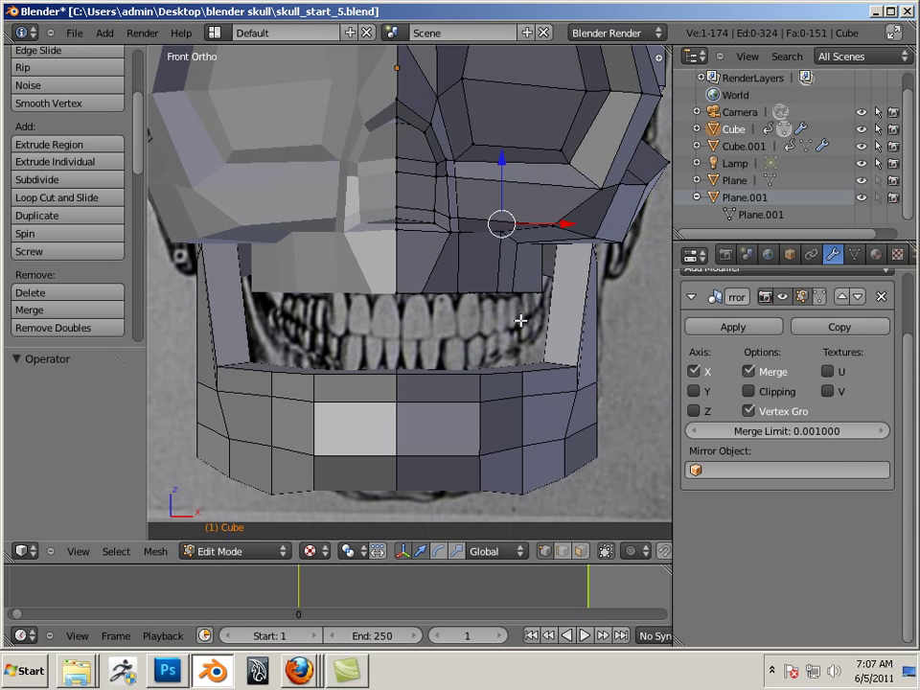
scroll(596, 348, "down", 6)
mouse_move(470, 314)
middle_mouse_down()
mouse_move(414, 251)
mouse_move(446, 316)
mouse_move(469, 335)
middle_mouse_up()
scroll(478, 341, "up", 2)
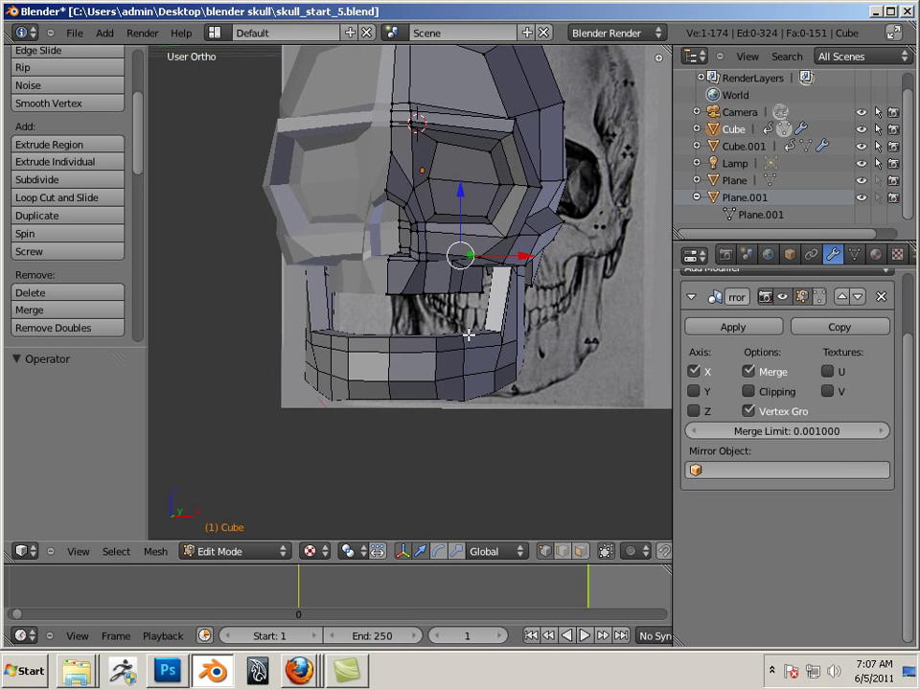
key("KP_1")
scroll(469, 333, "up", 4)
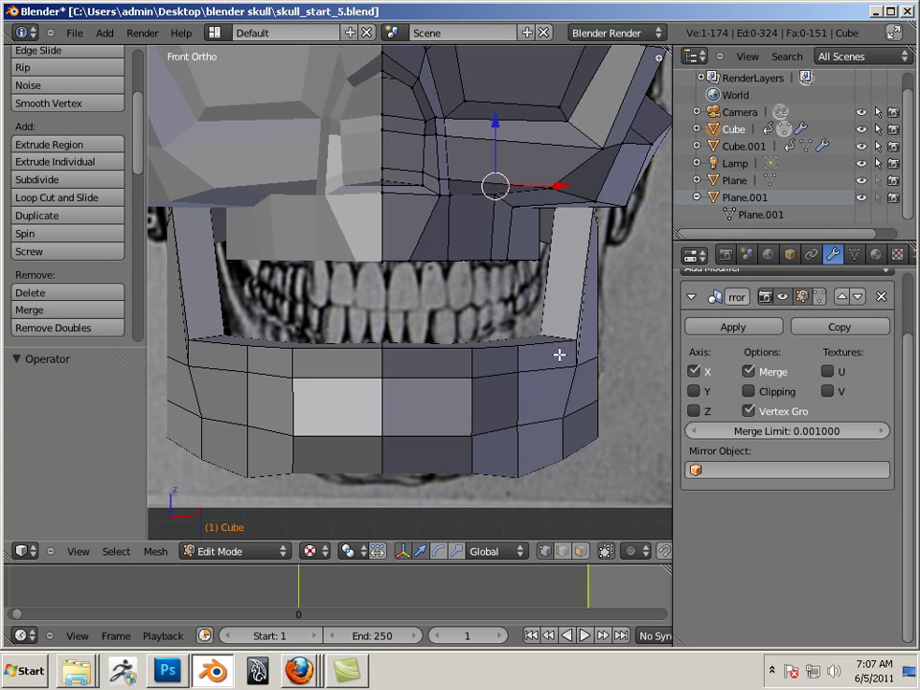
middle_click_drag(559, 354, 567, 348)
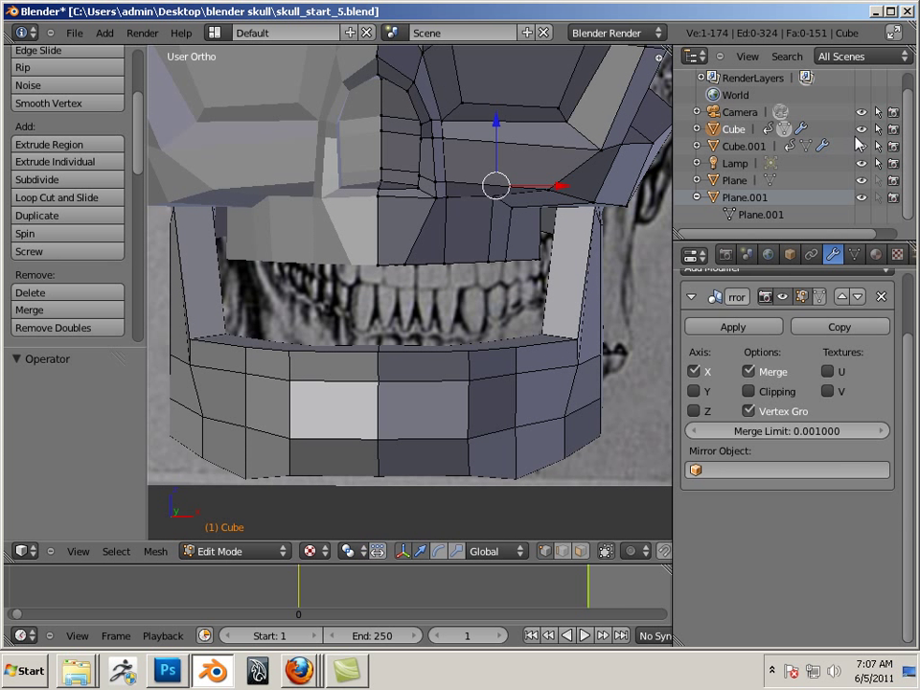
Deselect all vertices, return to Object Mode, select the lower jaw Cube.001 and hide the skull object Cube.
key("a")
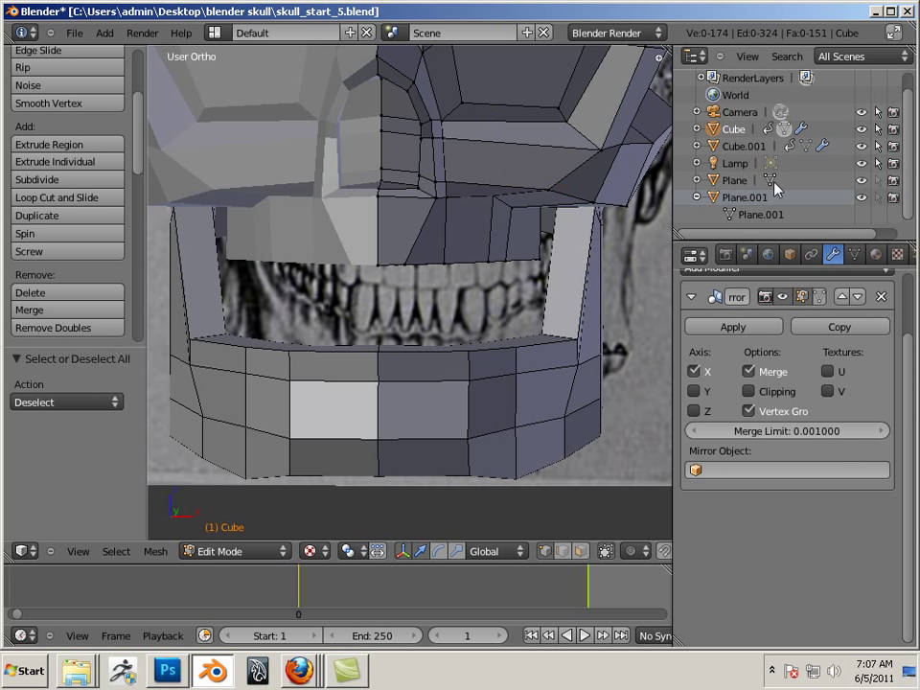
key("Tab")
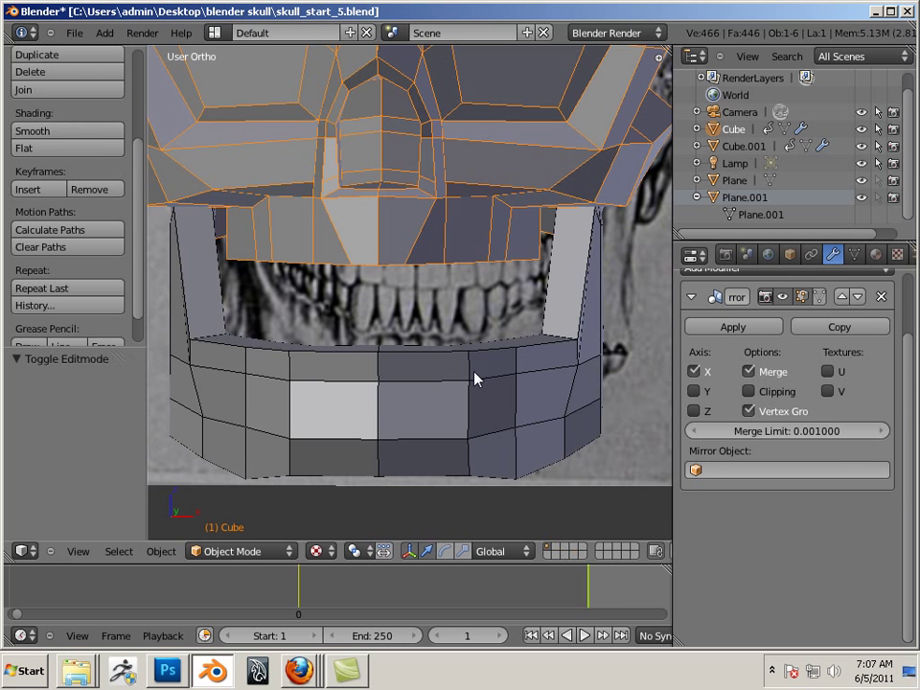
right_click(446, 388)
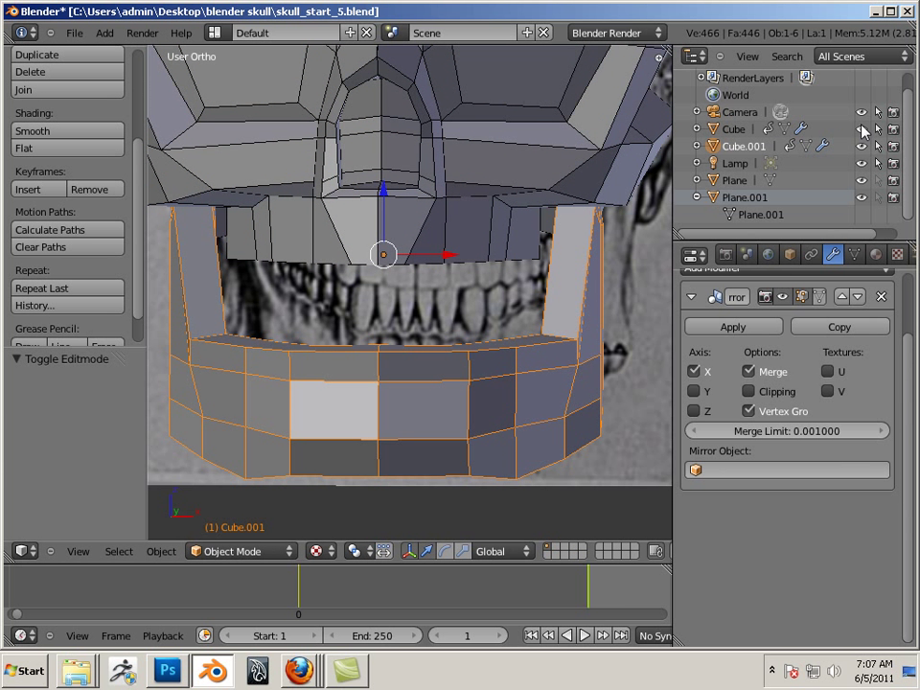
left_click(862, 129)
Examine the lower jaw's shape against the reference image from the front and from slightly angled views.
scroll(649, 260, "down", 4)
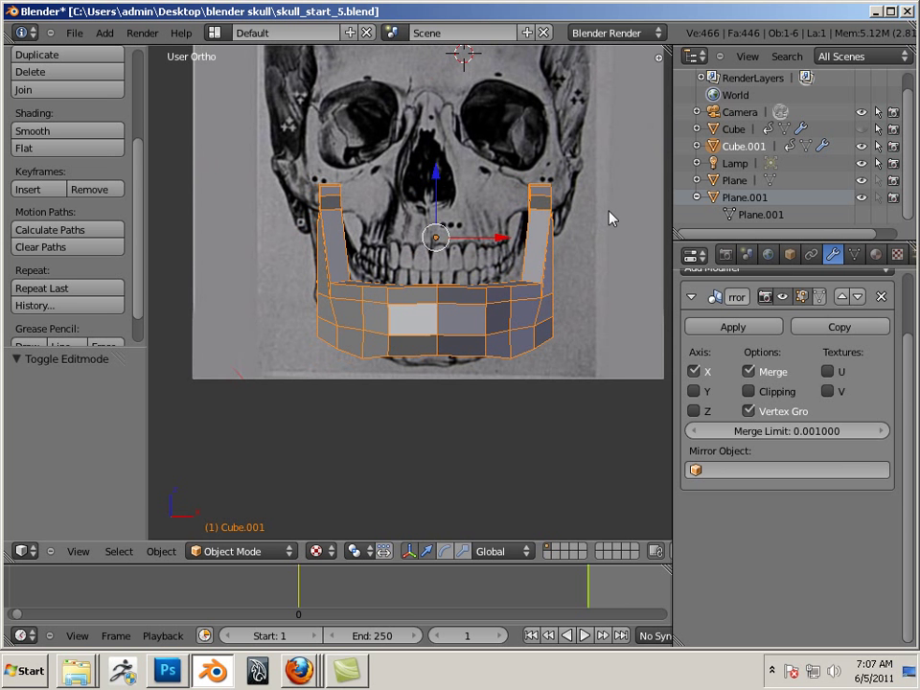
key("KP_1")
scroll(652, 227, "down", 2)
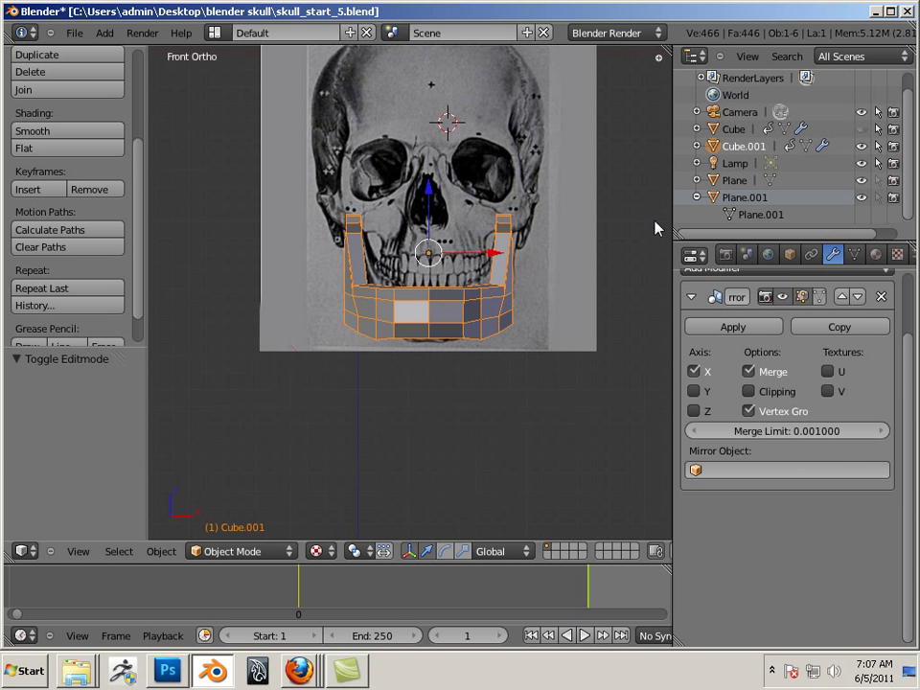
scroll(663, 235, "up", 5)
scroll(649, 232, "down", 4)
scroll(660, 232, "up", 5)
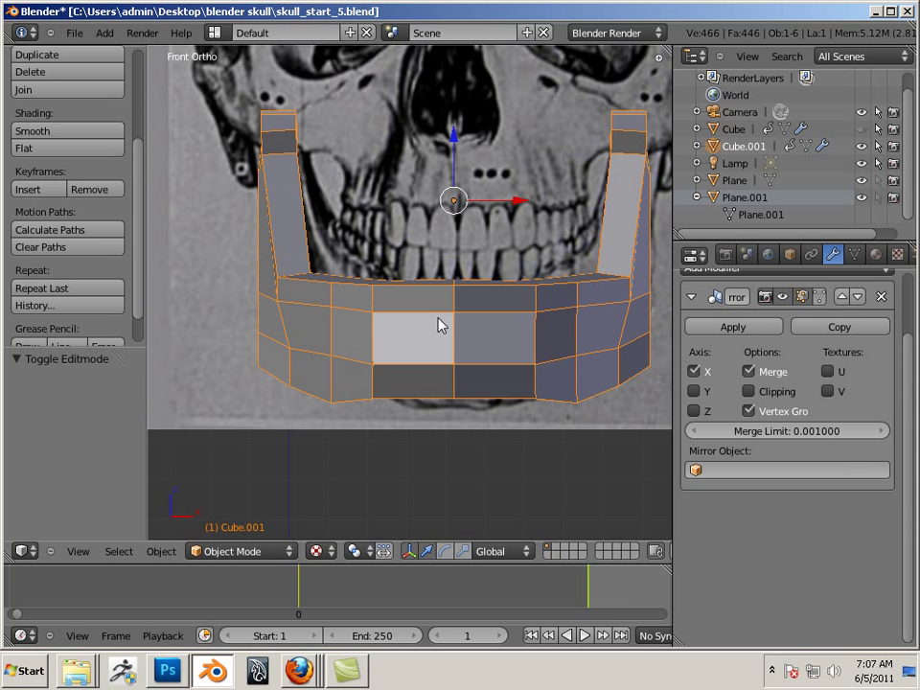
middle_click_drag(456, 277, 474, 291)
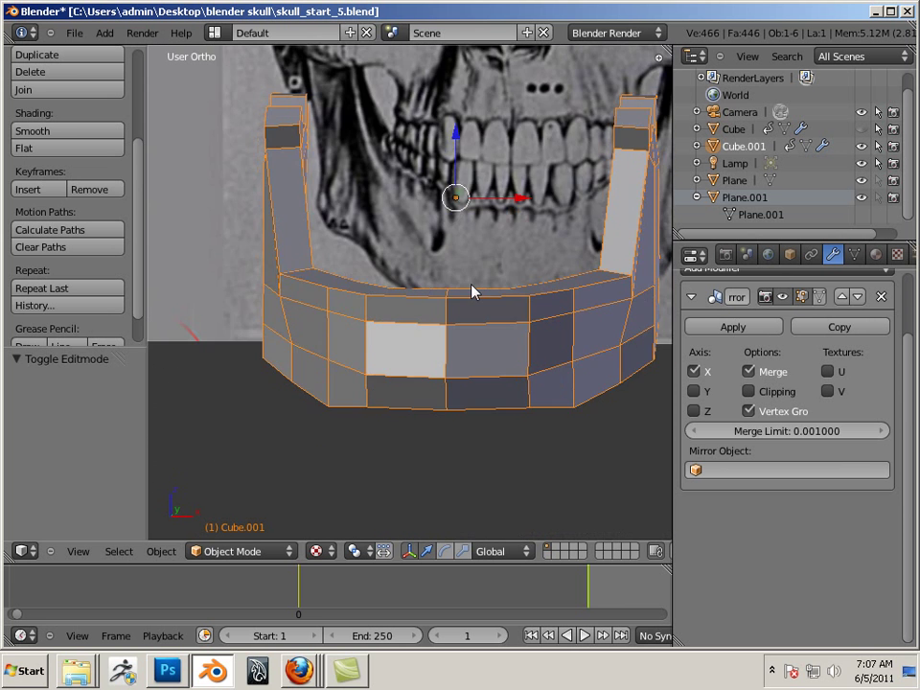
key("KP_1")
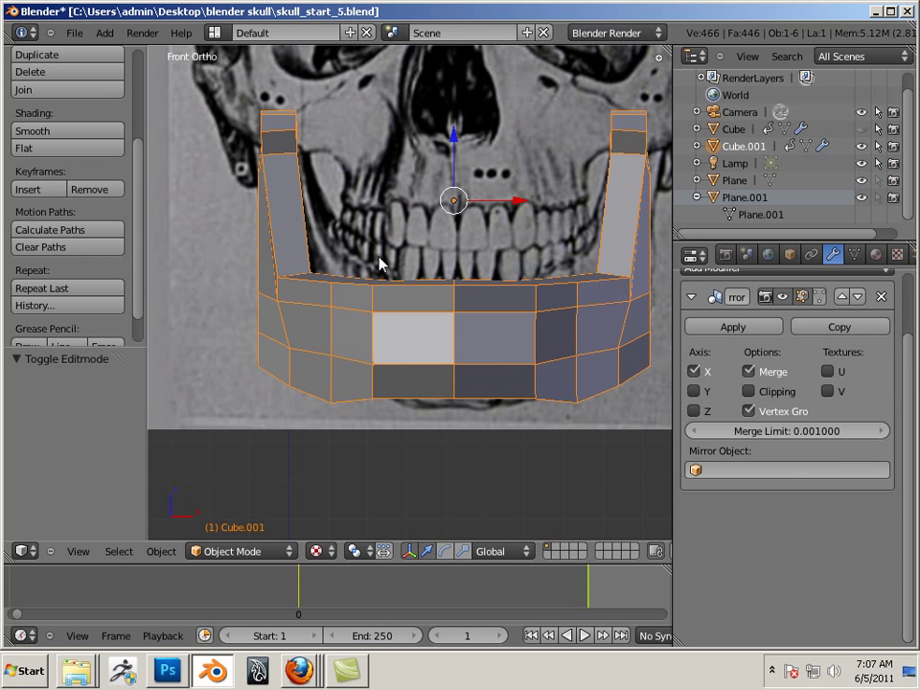
middle_click_drag(380, 264, 436, 332)
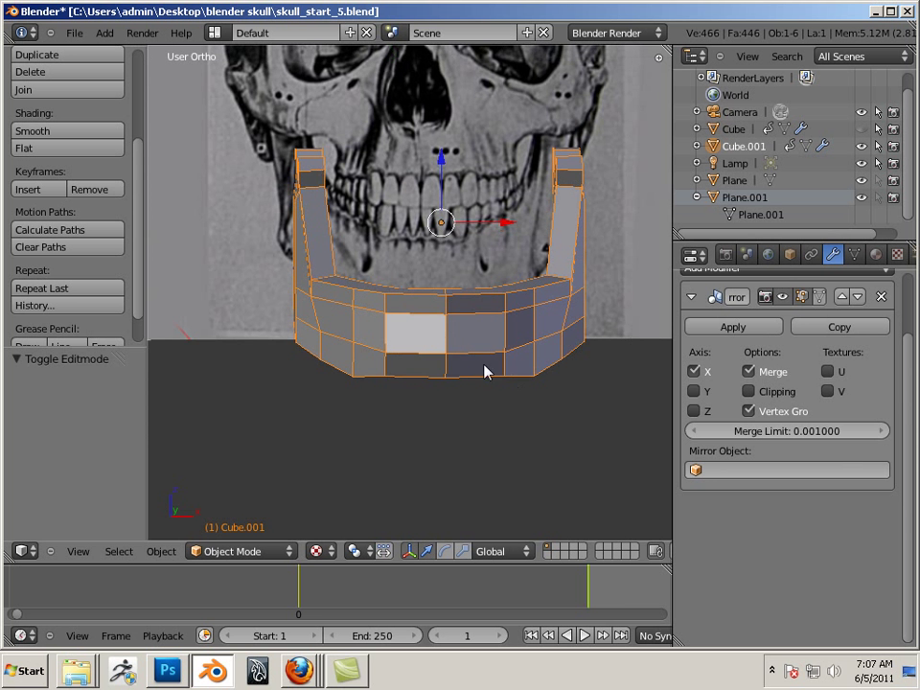
mouse_move(523, 376)
middle_mouse_down()
mouse_move(547, 414)
mouse_move(528, 385)
mouse_move(530, 393)
middle_mouse_up()
middle_click_drag(535, 338, 598, 302)
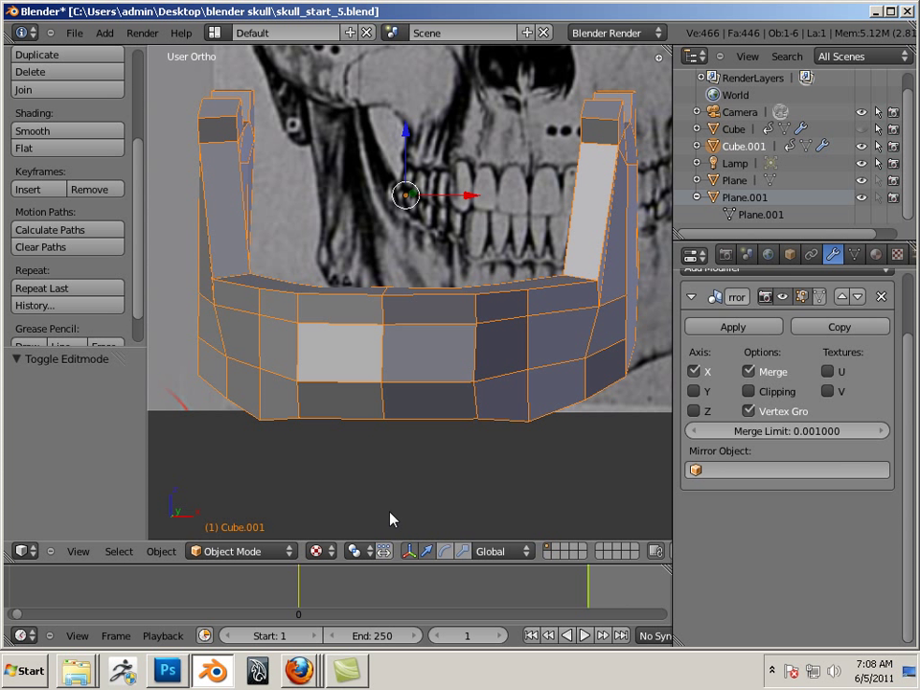
In Edit Mode, select the two vertices at the inner base of the lower jaw's upright arm and move them about -0.106 along X.
key("a")
key("Tab")
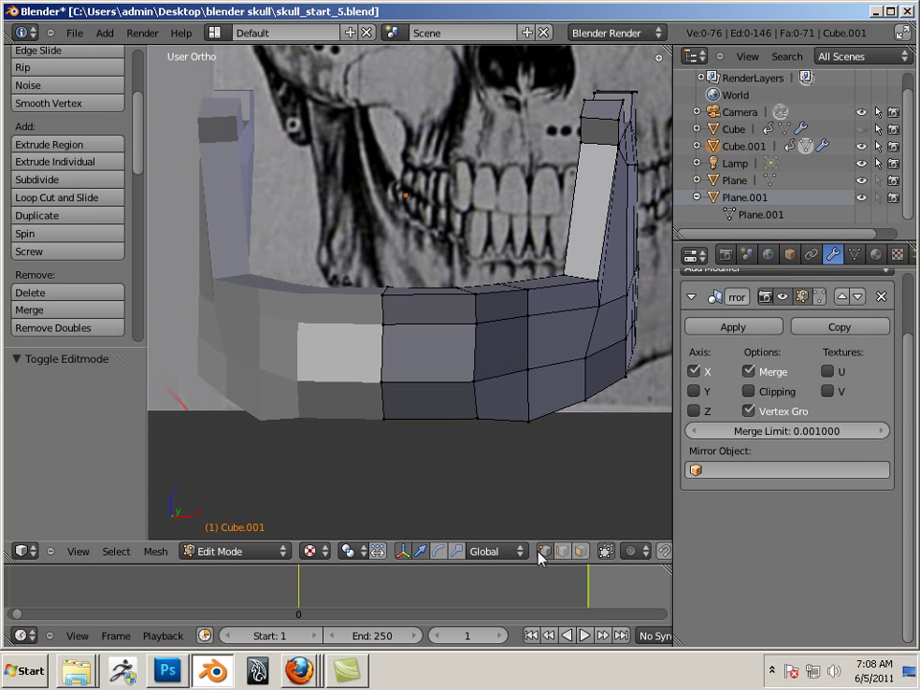
left_click_drag(606, 288, 608, 290)
middle_click_drag(608, 289, 570, 324)
key("KP_1")
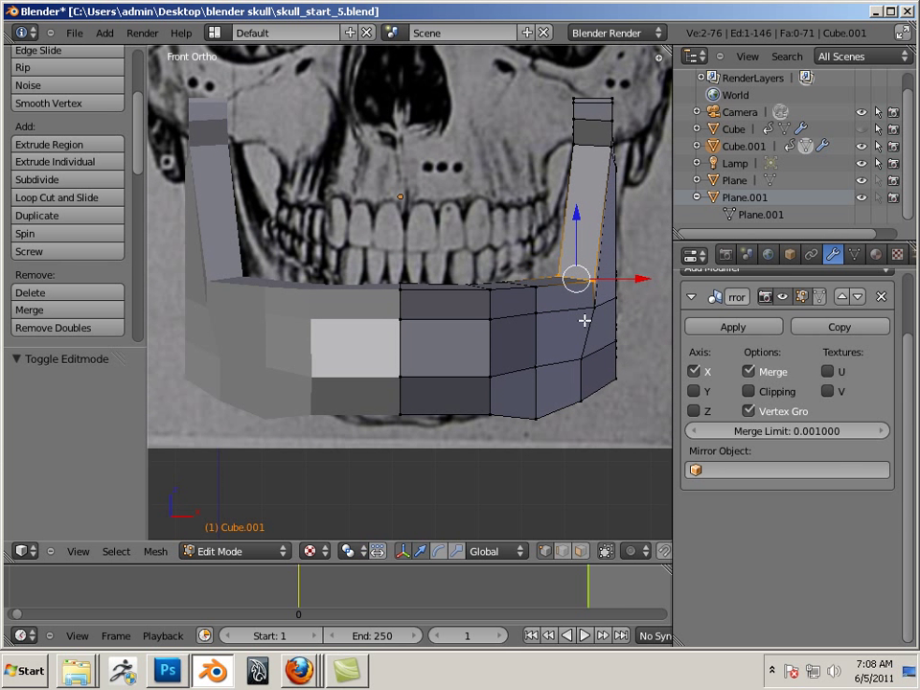
left_click_drag(629, 276, 583, 267)
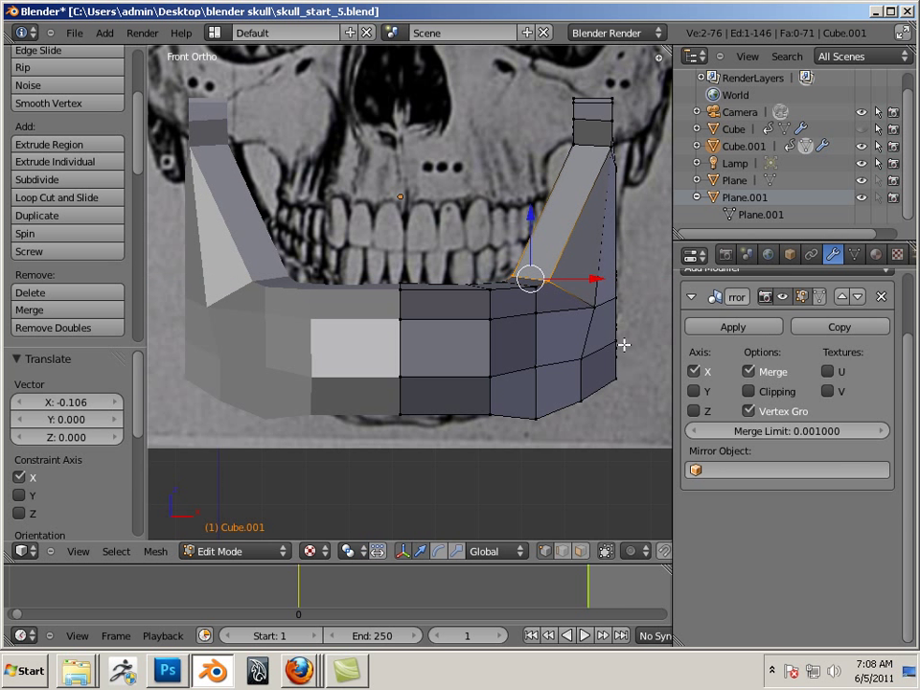
Select the two outer vertices beneath the upright arm's base and move them about -0.064 along X.
middle_click_drag(583, 268, 727, 379)
right_click(575, 292)
middle_click_drag(347, 251, 410, 240)
scroll(363, 273, "up", 4)
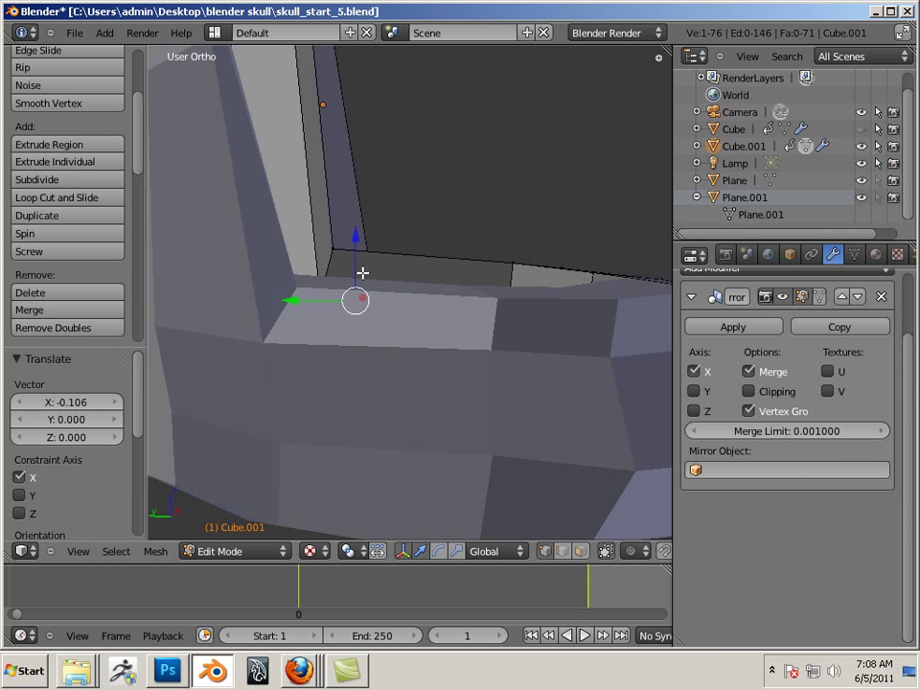
middle_click_drag(176, 247, 575, 248, "shift")
middle_click_drag(326, 328, 456, 257, "shift")
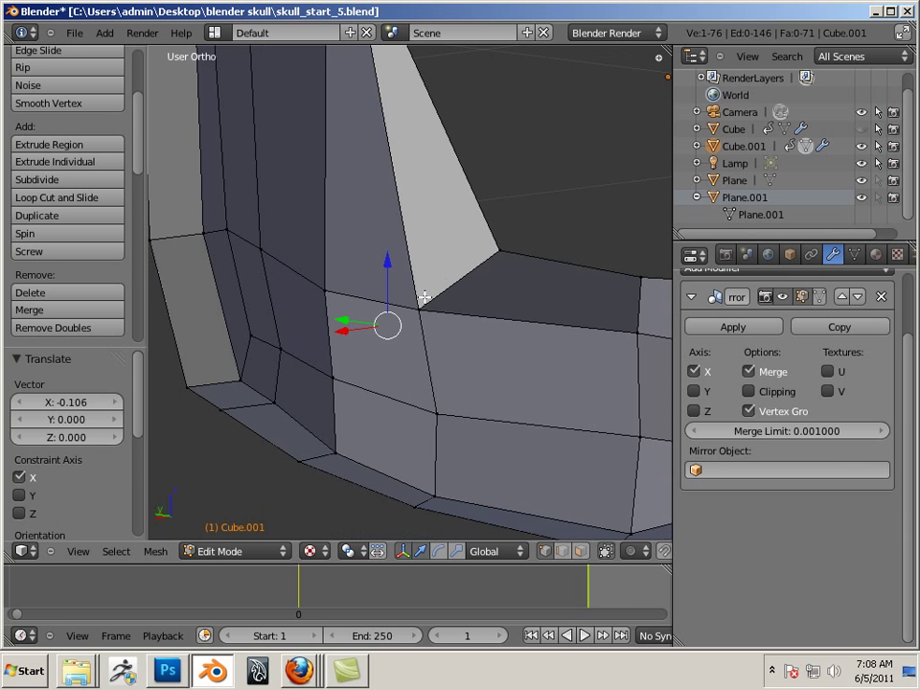
right_click(419, 307, "shift")
middle_click_drag(523, 309, 321, 271)
scroll(423, 313, "down", 5)
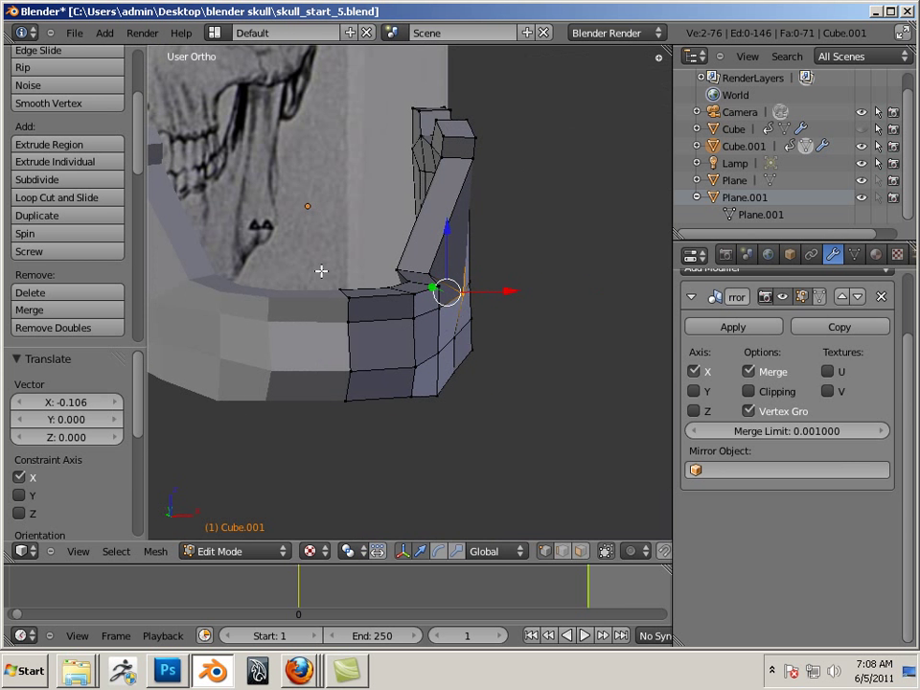
left_click_drag(518, 286, 485, 288)
Select the two vertices directly below on the jaw's lower outer edge and move them about -0.040 along X.
middle_click_drag(510, 365, 450, 333)
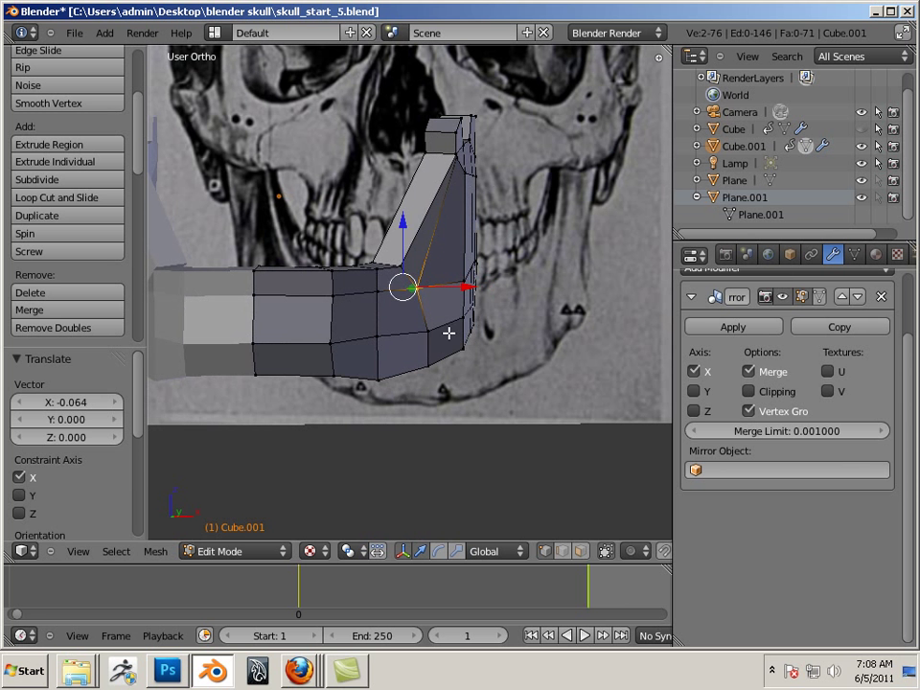
right_click(447, 312)
key("b")
left_click_drag(442, 316, 395, 399)
key("g")
key("x")
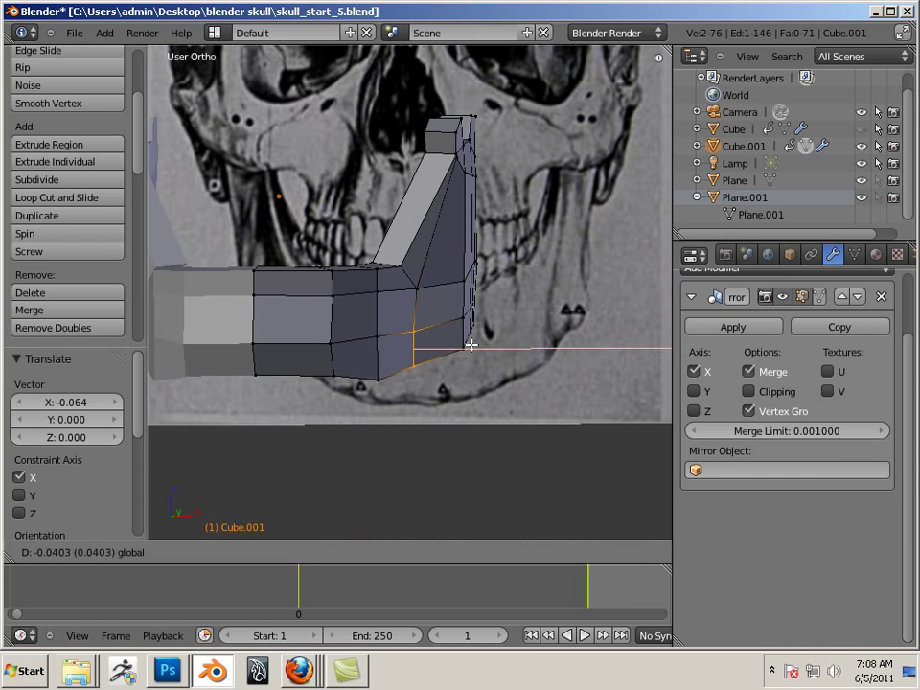
left_click(471, 345)
In wireframe front view, select the ten outer vertices of the jaw angle and move them about -0.012 along X.
middle_click_drag(471, 346, 205, 401)
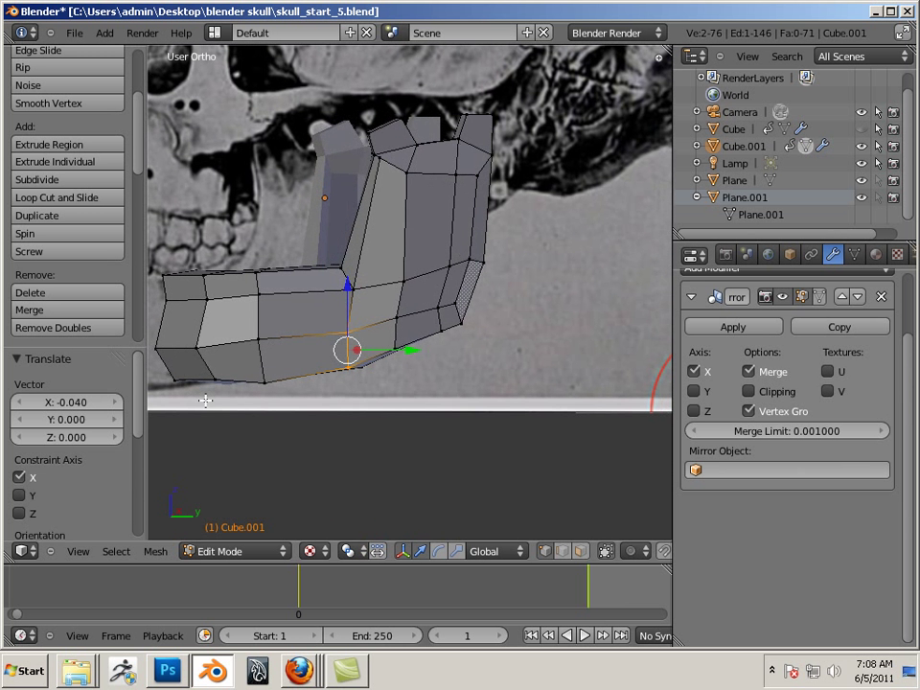
key("KP_1")
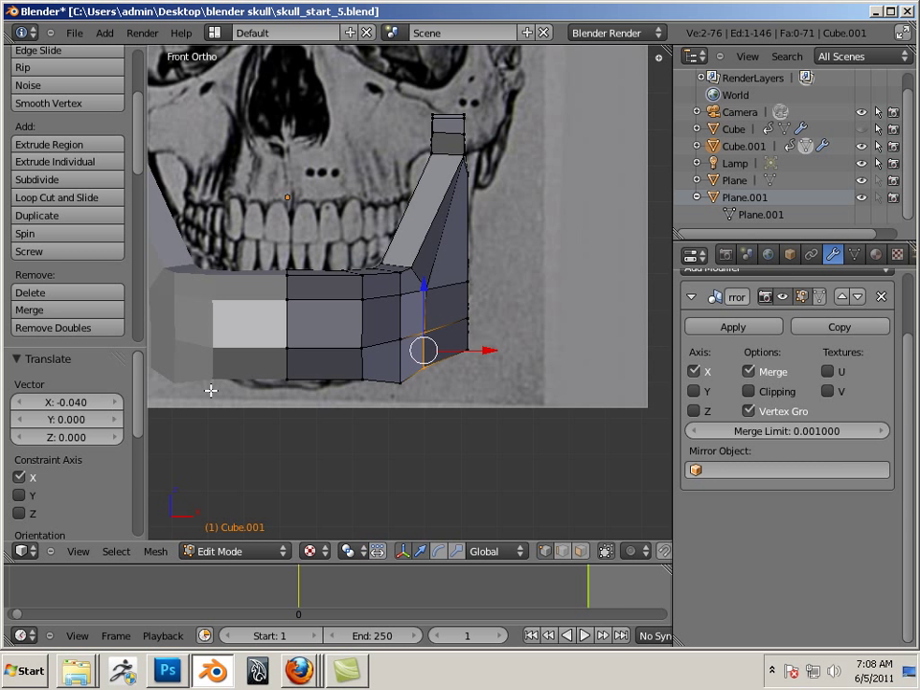
key("z")
key("Left")
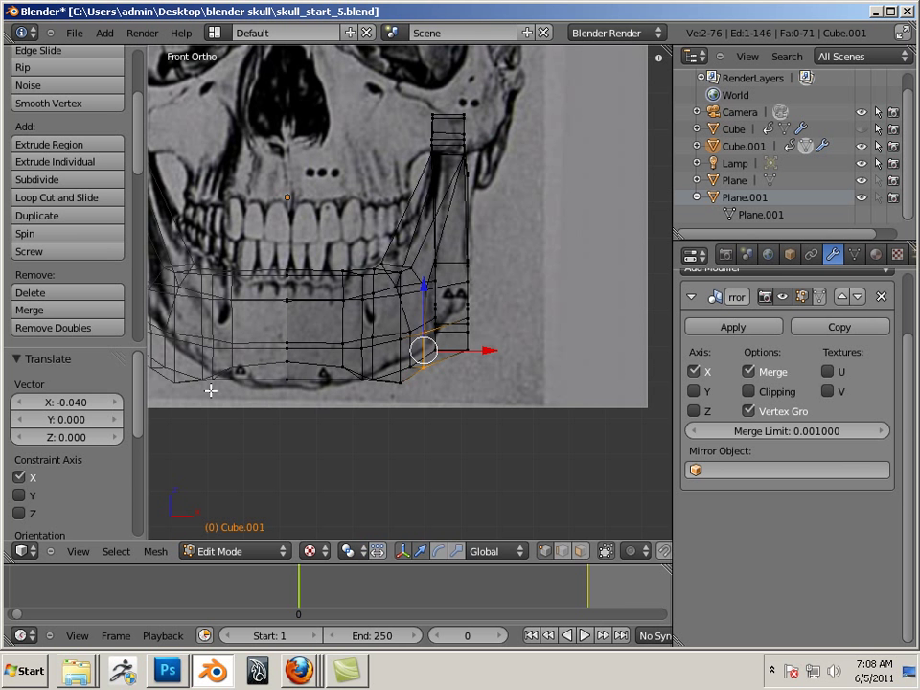
left_click_drag(488, 350, 430, 350)
key("ctrl+z")
middle_click_drag(564, 416, 440, 303)
middle_click_drag(413, 231, 561, 413)
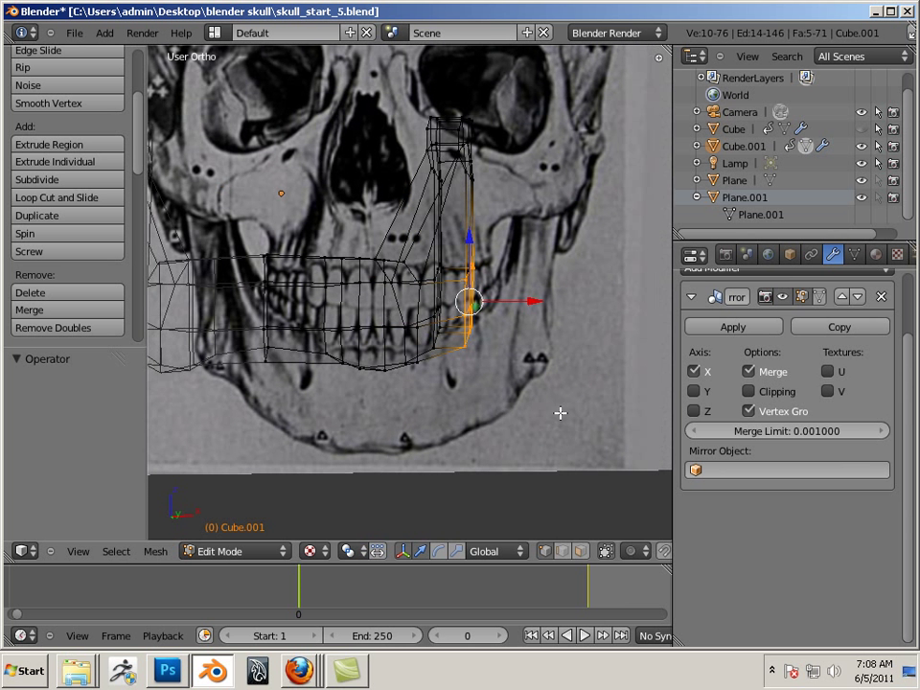
key("KP_1")
mouse_move(537, 300)
left_mouse_down()
mouse_move(521, 300)
mouse_move(534, 299)
left_mouse_up()
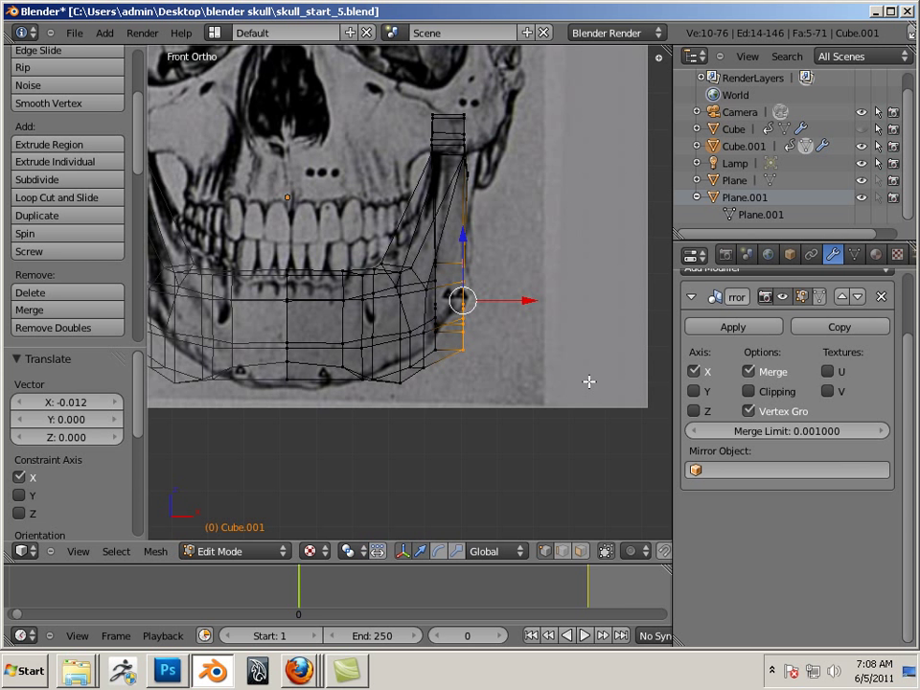
key("KP_3")
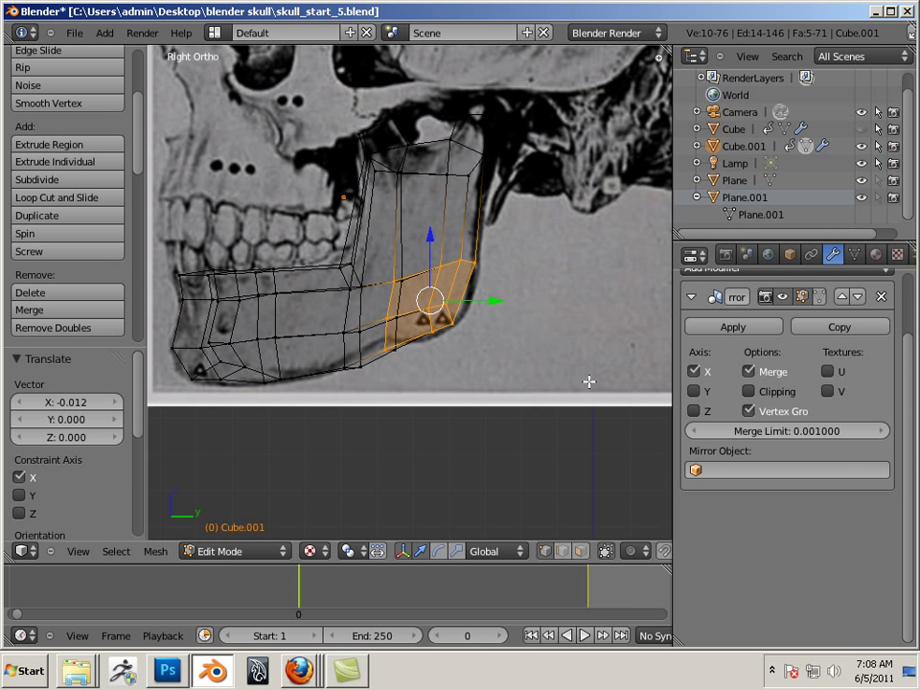
left_click_drag(495, 303, 508, 301)
key("ctrl+z")
left_click_drag(523, 255, 418, 371)
left_click_drag(505, 294, 519, 294)
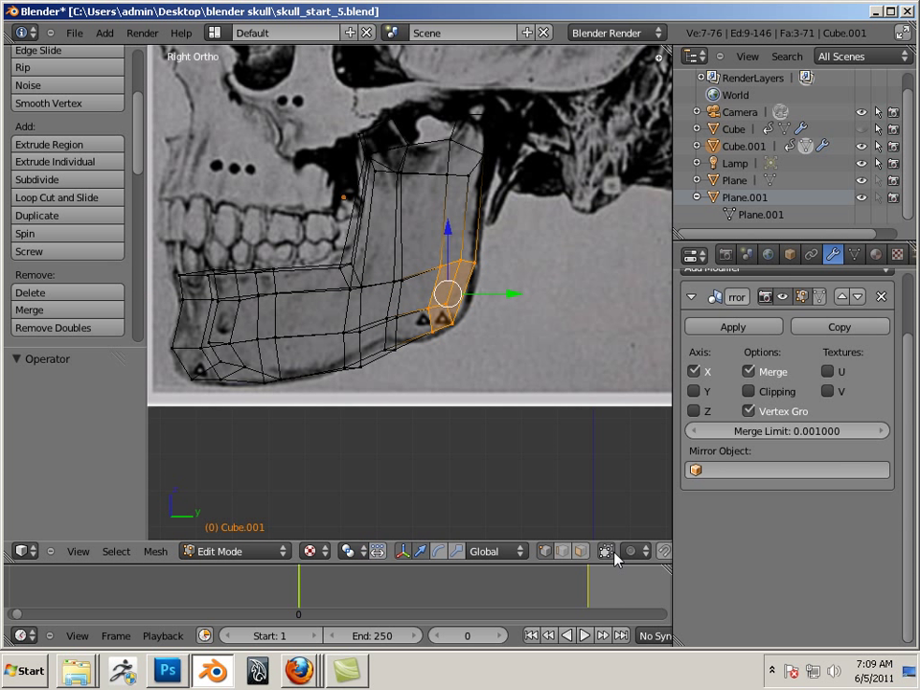
In the side view, select the rear jaw-angle vertices through the mesh, including hidden ones, and move them backward along Y.
key("b")
left_click_drag(493, 244, 415, 360)
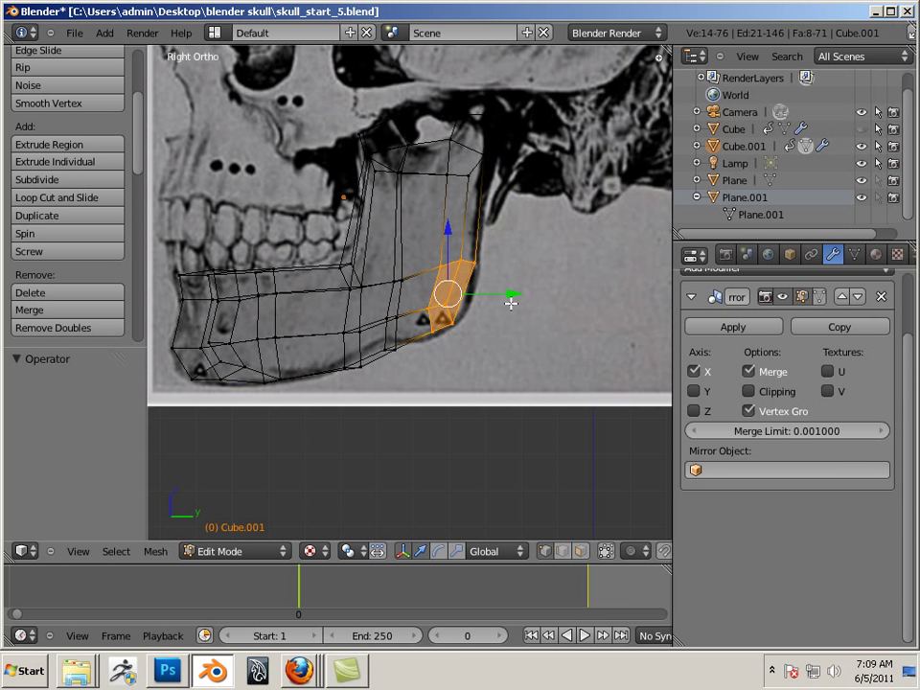
left_click_drag(512, 293, 528, 291)
Select the column of vertices just in front of the jaw angle and move it slightly backward along Y.
right_click(411, 274)
key("b")
left_click_drag(412, 269, 389, 378)
left_click_drag(445, 317, 456, 313)
Raise the vertices along the jaw's rear lower edge to match the side reference, moving the last group about 0.022 along Z.
key("a")
right_click(372, 383, "alt")
left_click_drag(354, 304, 352, 270)
key("b")
left_click_drag(387, 305, 438, 414)
key("g")
key("z")
left_click(411, 262)
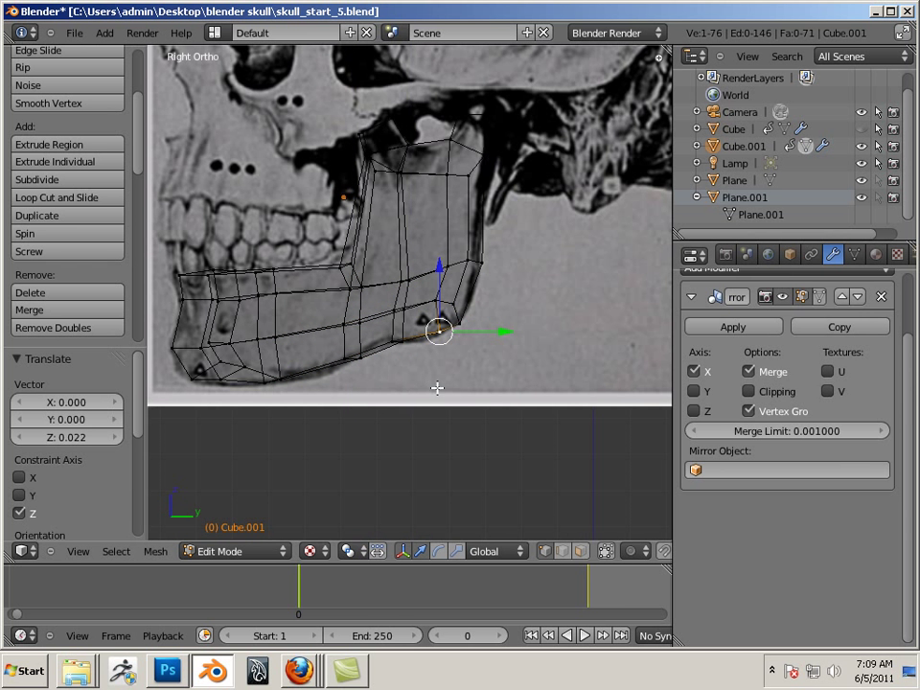
middle_click_drag(249, 369, 495, 322)
key("g")
left_click(428, 376)
key("ctrl+z")
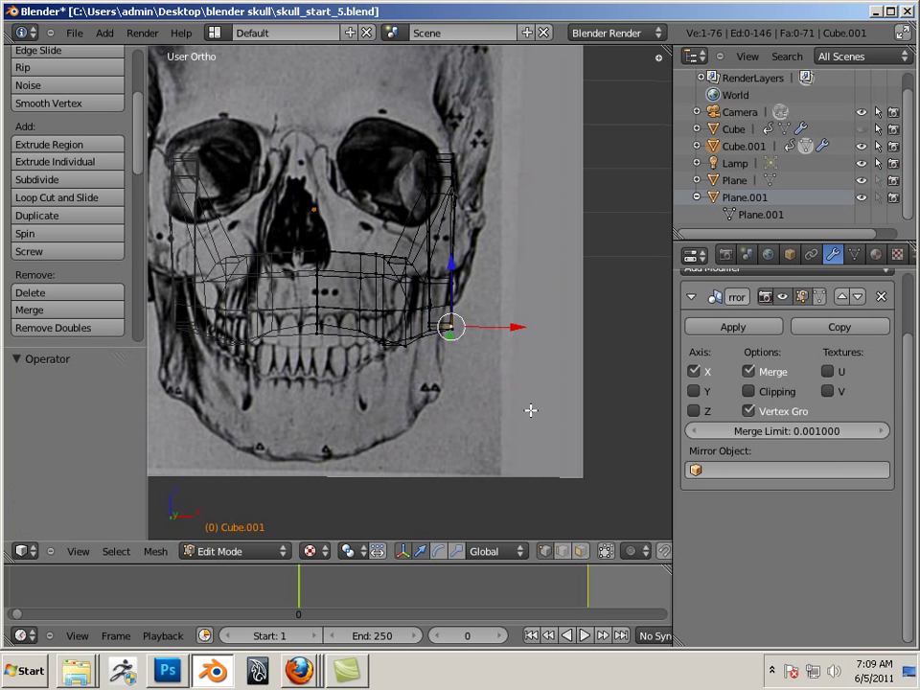
Deselect all vertices and switch the lower jaw back to solid shading.
key("a")
scroll(529, 394, "up", 2)
middle_click_drag(530, 394, 509, 392)
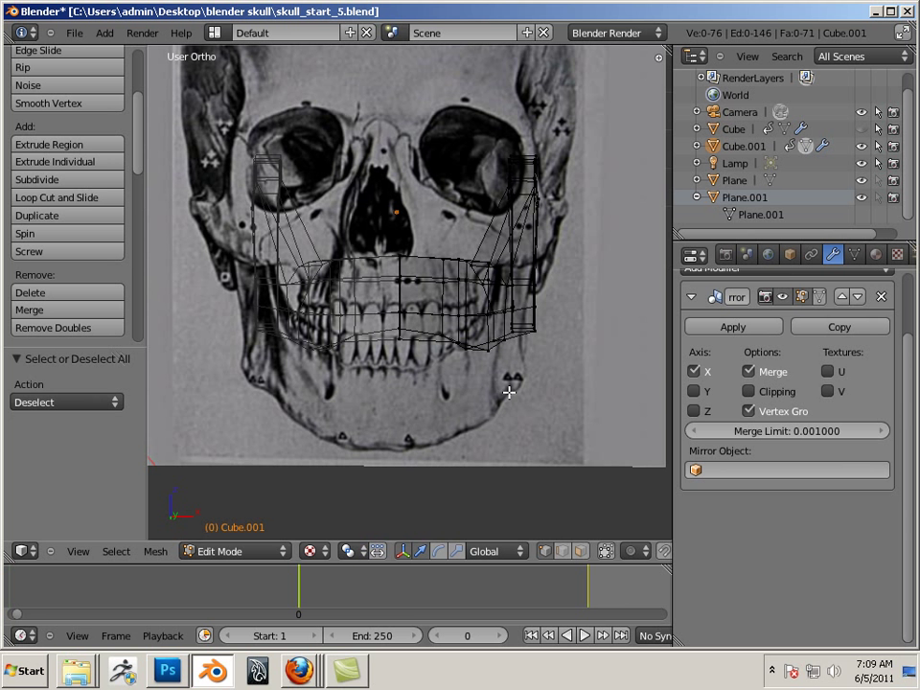
key("Right")
key("z")
middle_click_drag(510, 392, 477, 376)
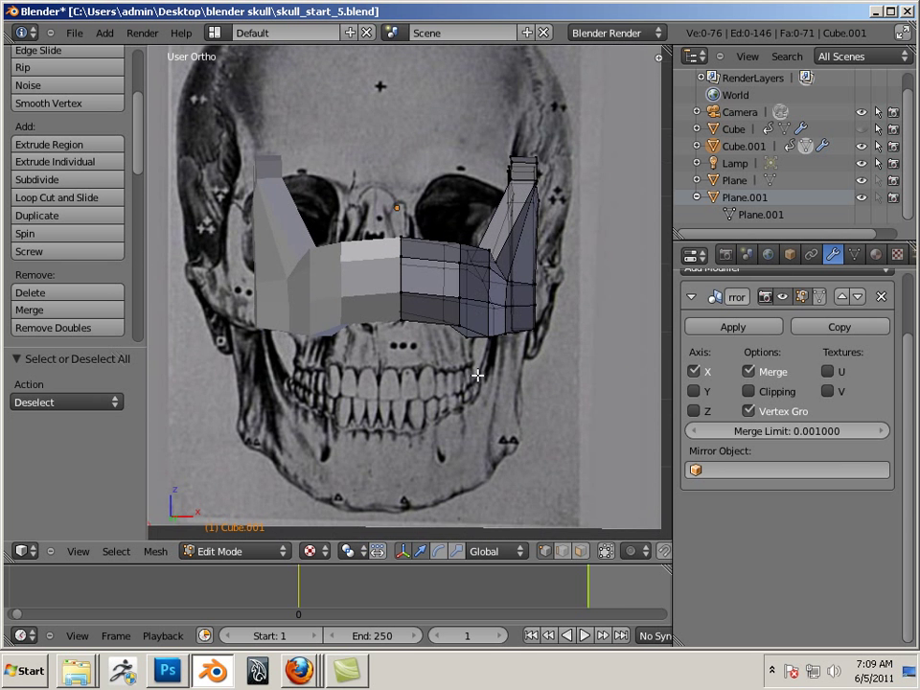
In front view, select the two bottom vertices at the chin's centre line and move them about -0.034 along Z.
key("KP_1")
scroll(447, 371, "up", 2)
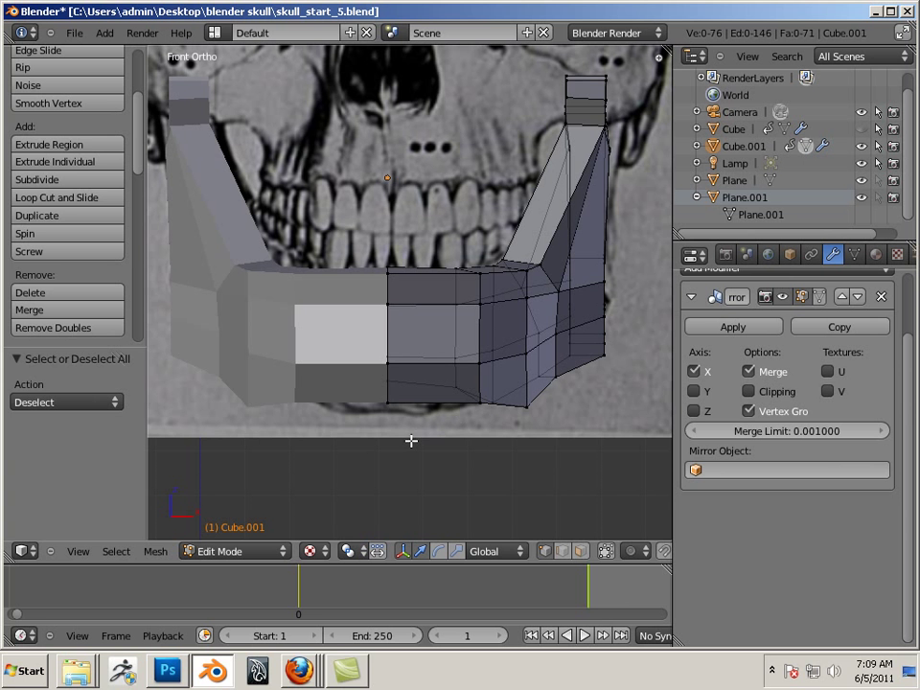
right_click(387, 400)
key("g")
key("z")
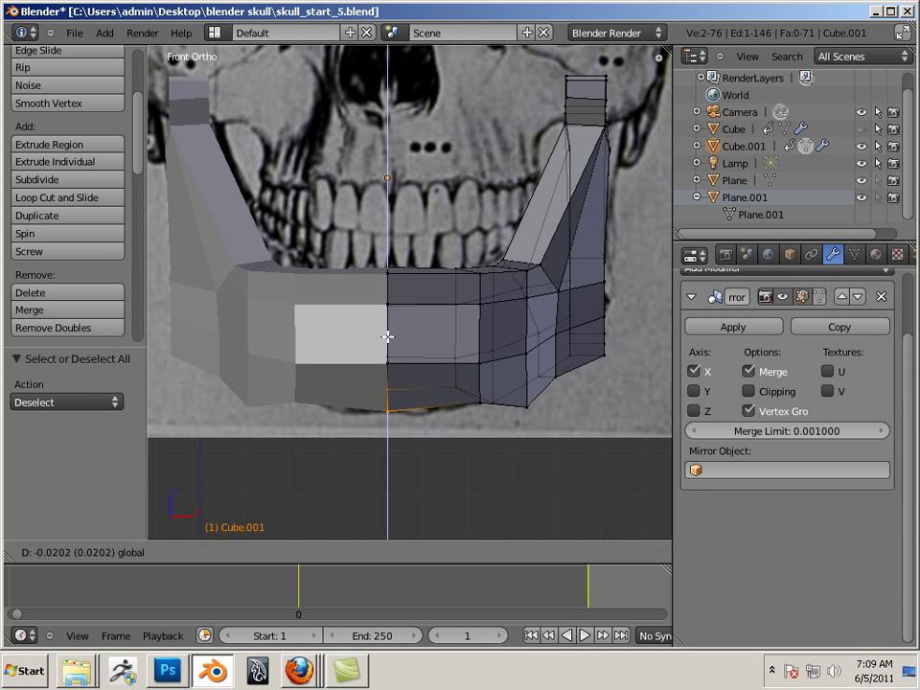
left_click(379, 382)
Select the three bottom vertices beside the chin's centre and move them about -0.030 along Z.
right_click(482, 406)
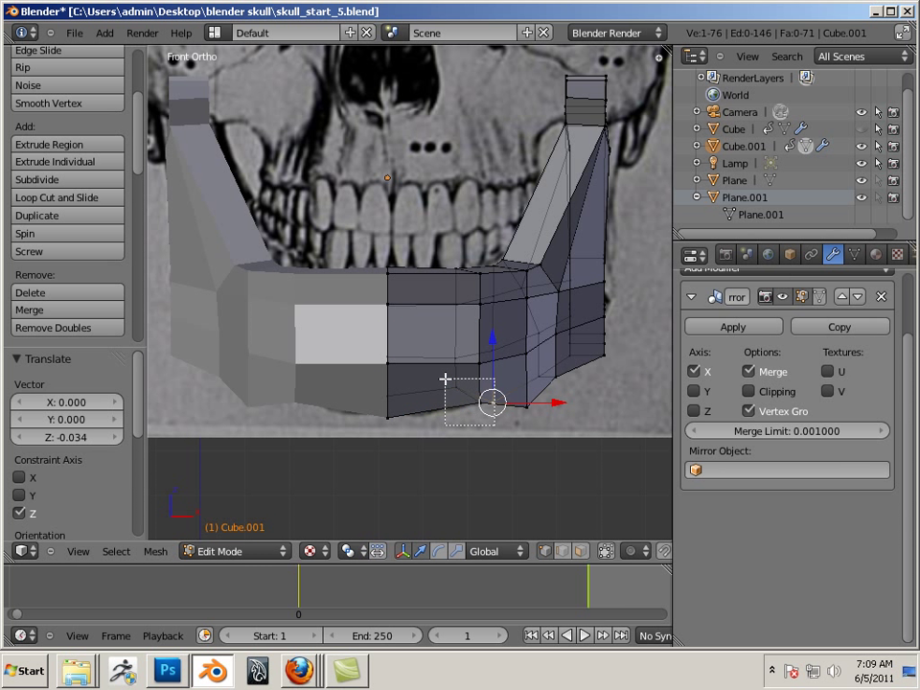
key("g")
key("z")
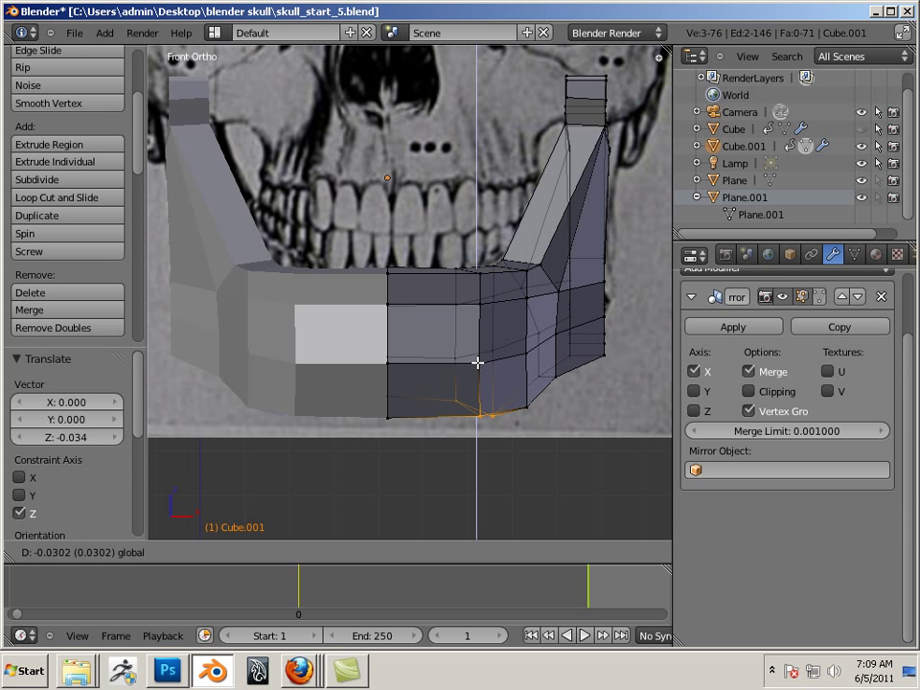
scroll(542, 379, "down", 5)
Move the outer vertex at the upright arm's base inward about -0.032 along X, then another -0.007.
middle_click_drag(631, 384, 425, 393)
scroll(399, 402, "up", 2)
middle_click_drag(456, 299, 512, 340)
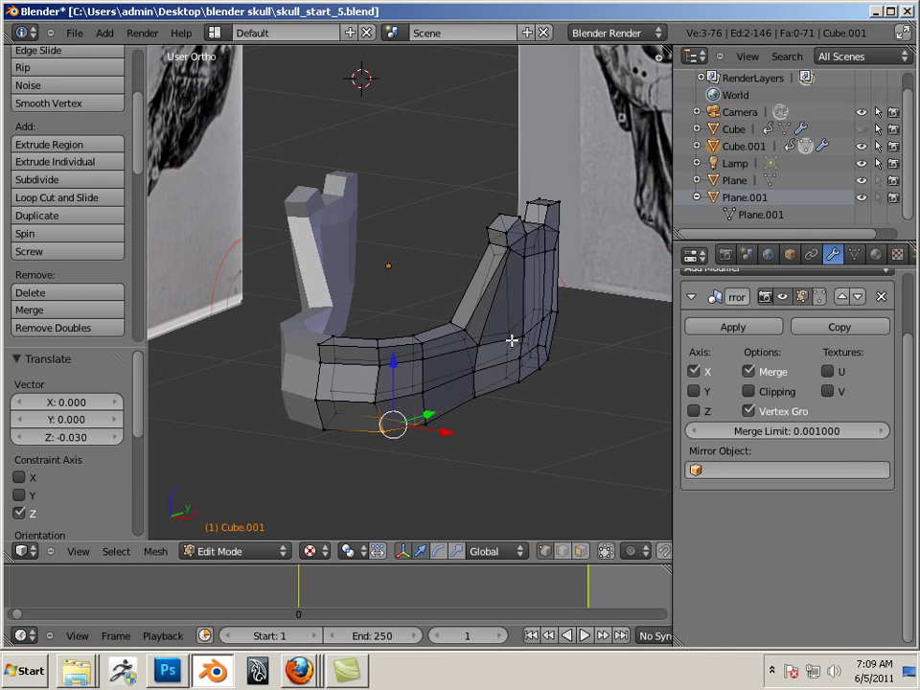
left_click_drag(561, 343, 483, 356)
middle_click_drag(483, 356, 441, 339)
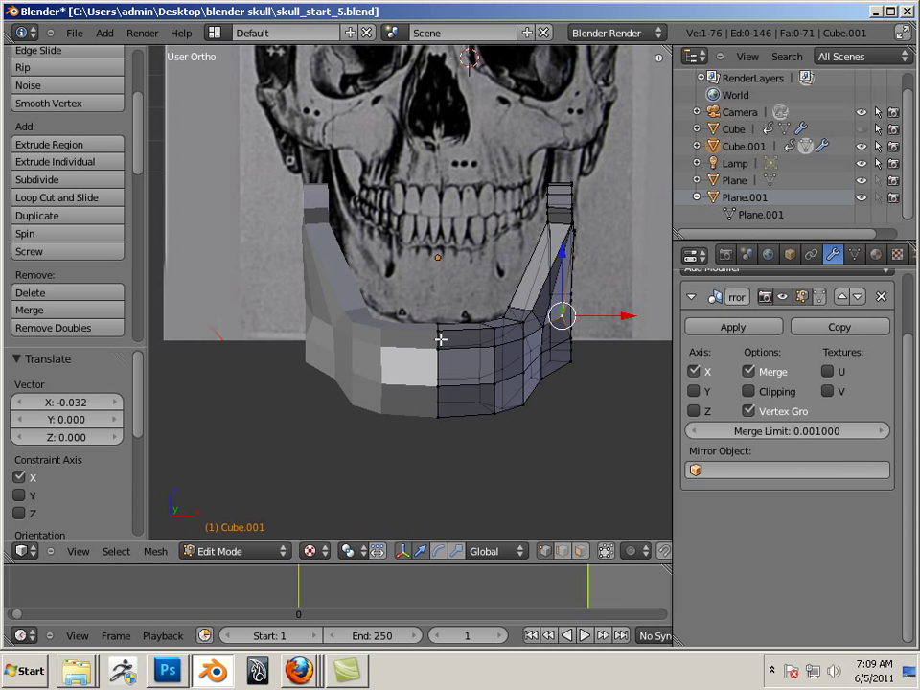
left_click_drag(619, 315, 613, 330)
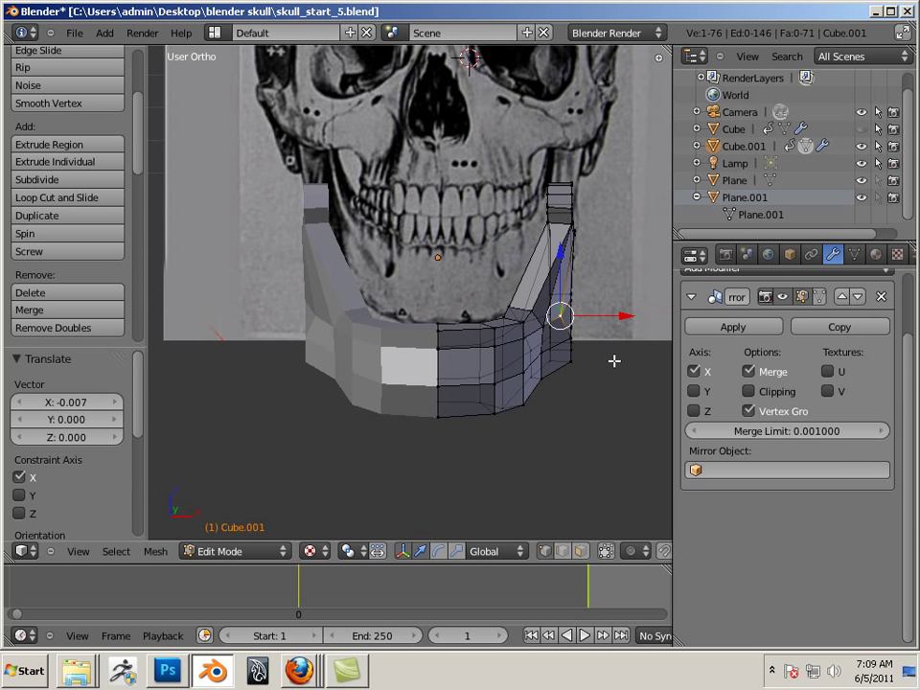
Move the two outer vertices below the arm's base inward along X, the lowest one by about -0.016.
middle_click_drag(612, 361, 408, 315, "shift")
scroll(552, 354, "up", 6)
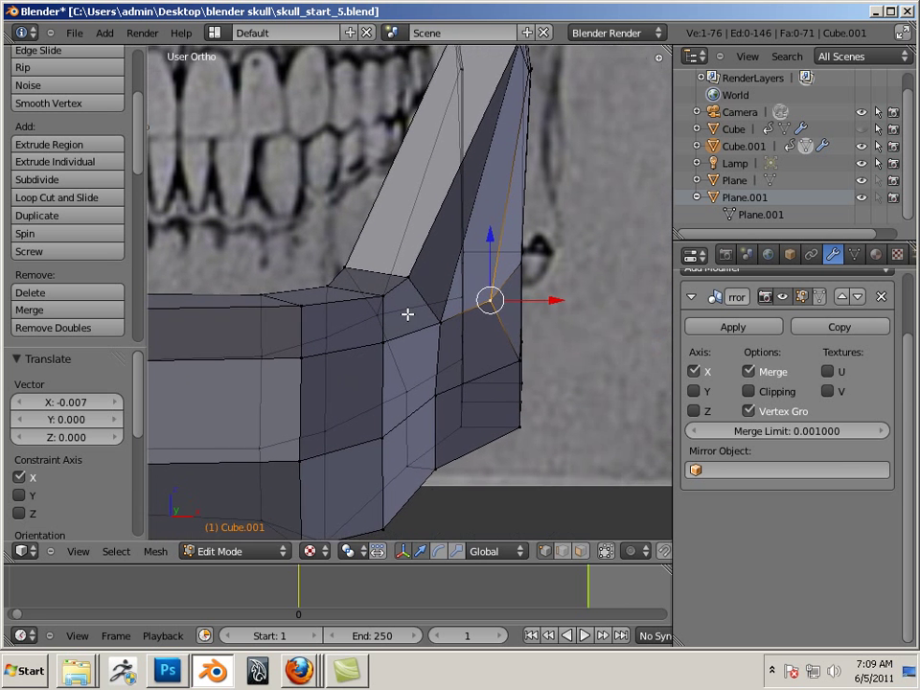
left_click_drag(567, 359, 557, 361)
mouse_move(571, 418)
left_mouse_down()
mouse_move(567, 430)
mouse_move(579, 435)
left_mouse_up()
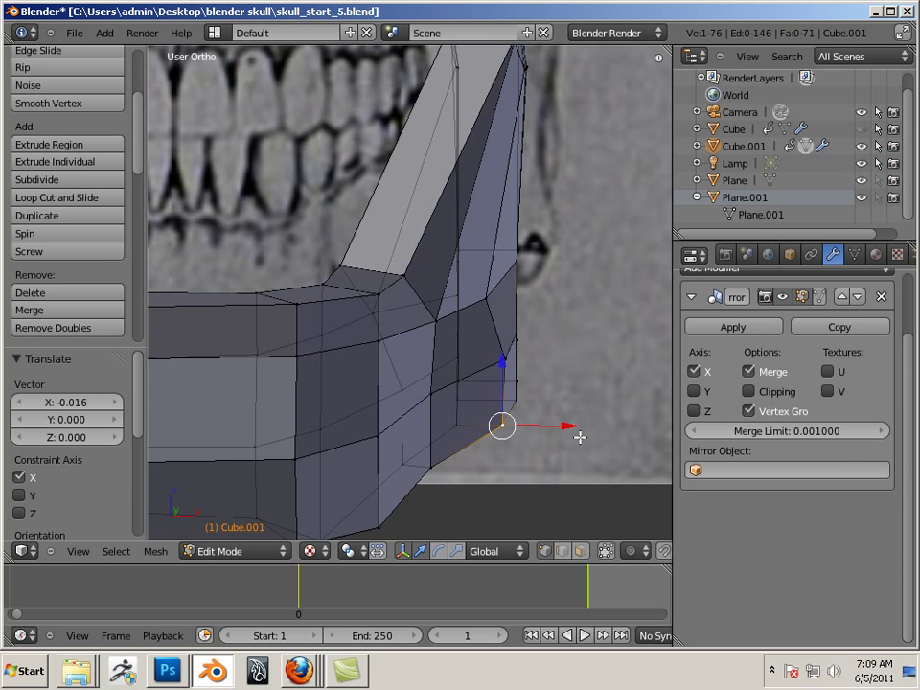
Adjust the outer vertices below the notch at the top of the upright arm, moving them about -0.010 along X.
middle_click_drag(579, 436, 545, 368)
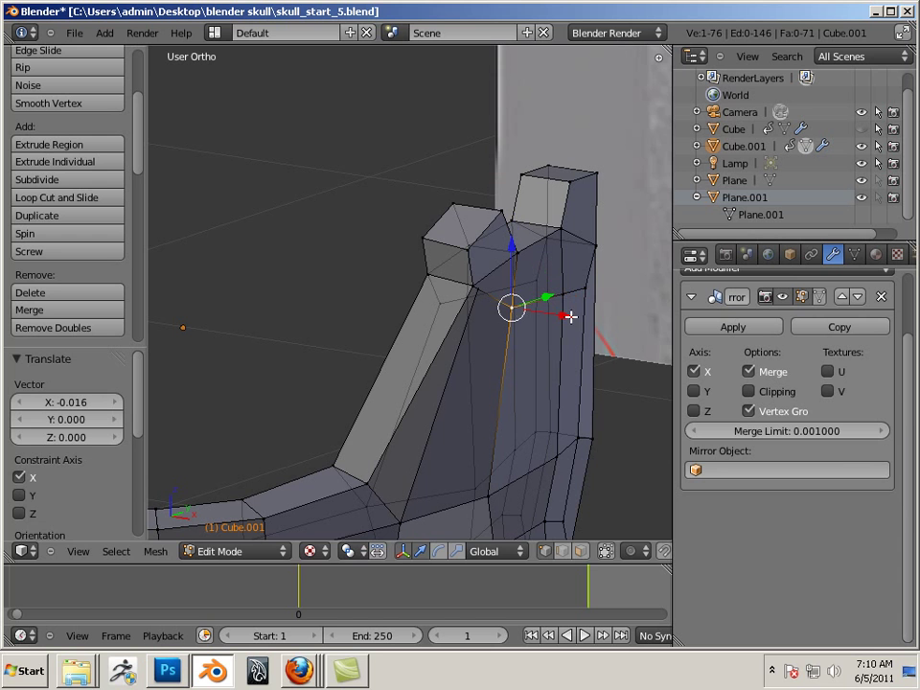
left_click_drag(570, 316, 600, 300)
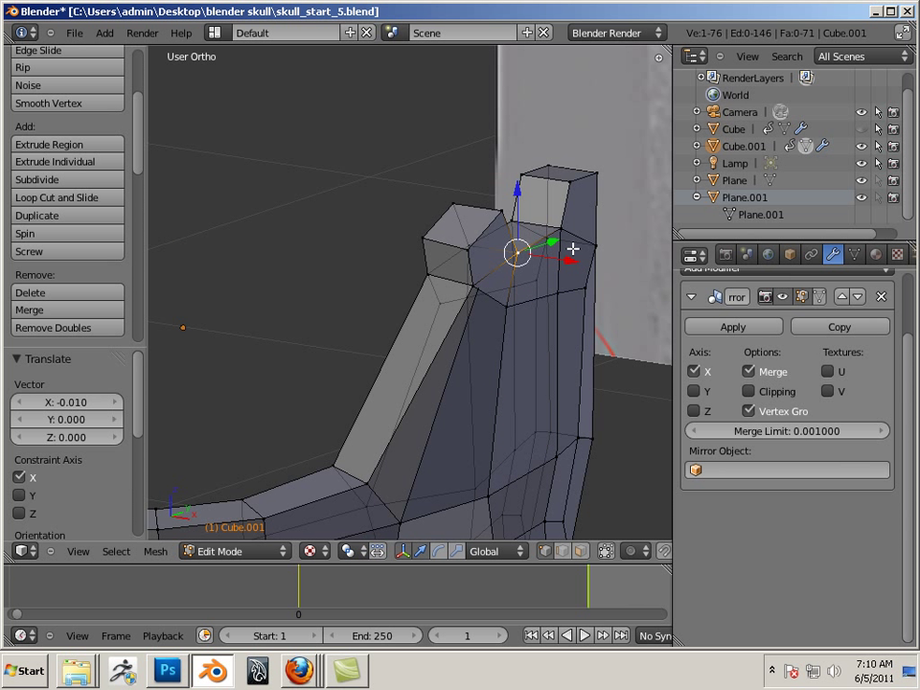
left_click_drag(573, 249, 595, 251)
scroll(596, 251, "down", 3)
Select the four vertices on the jaw's lower edge just in front of the jaw angle and move them about -0.028 along X.
middle_click_drag(596, 250, 651, 261)
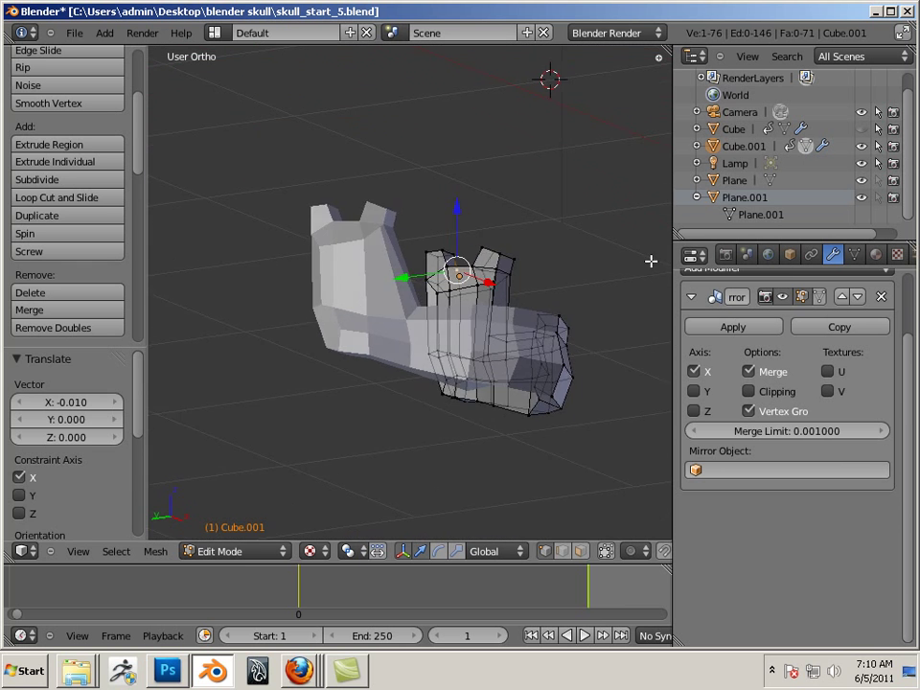
middle_click_drag(341, 313, 284, 398)
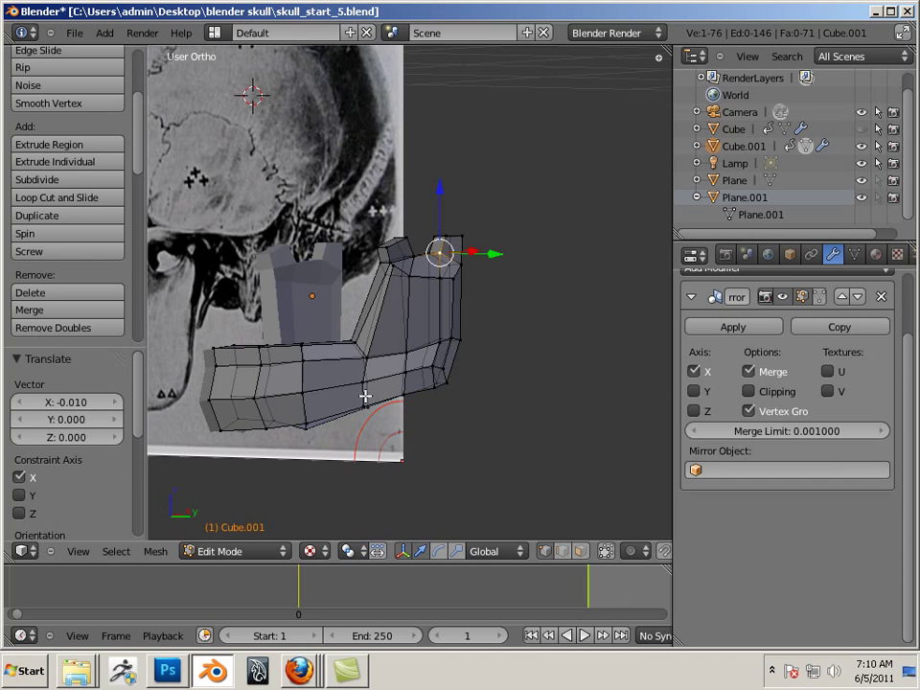
middle_click_drag(366, 396, 511, 329)
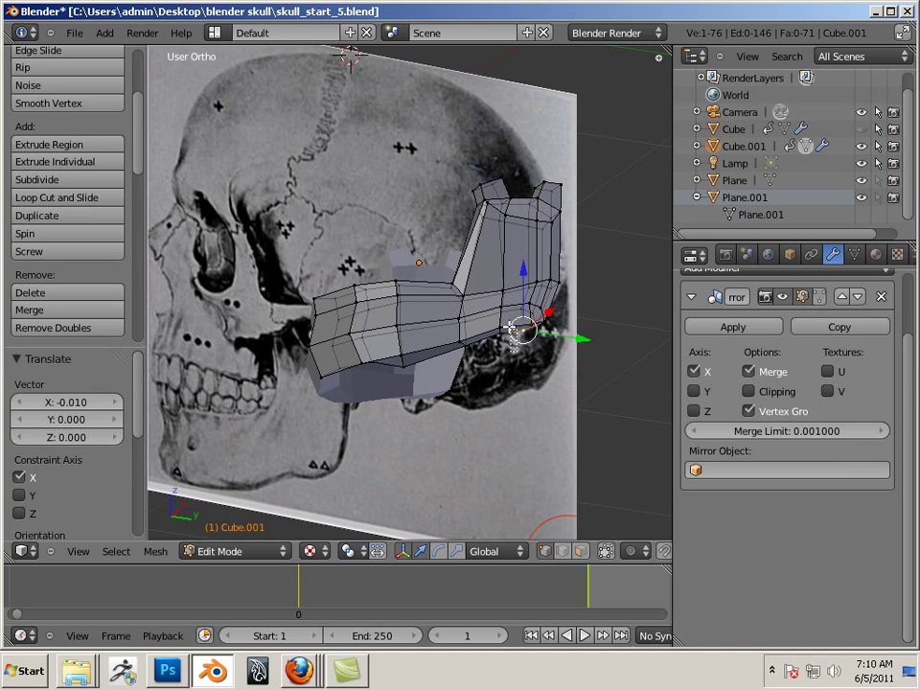
left_click_drag(494, 301, 488, 290)
middle_click_drag(488, 290, 585, 250)
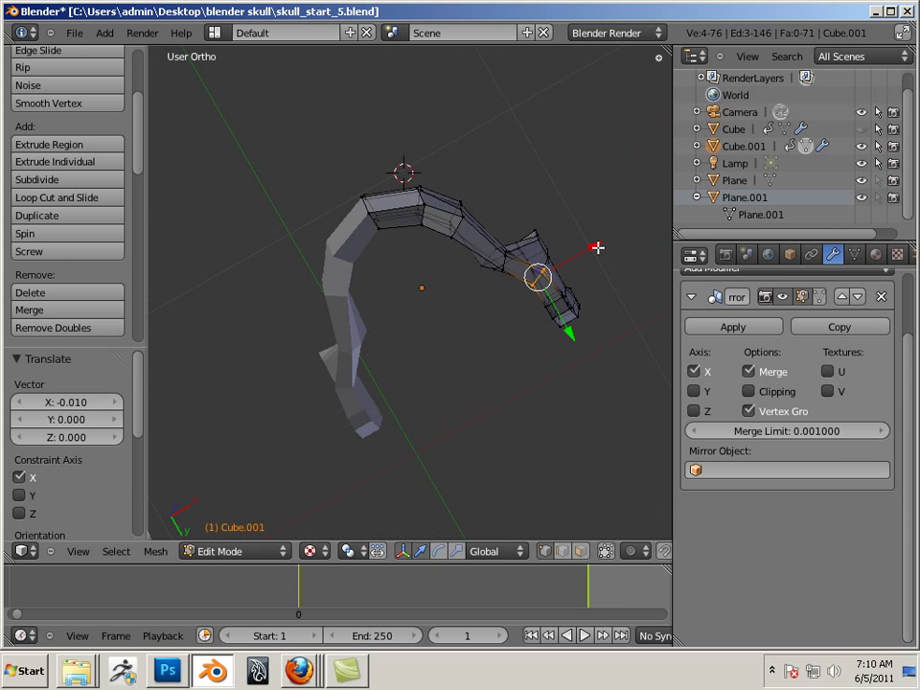
key("g")
key("x")
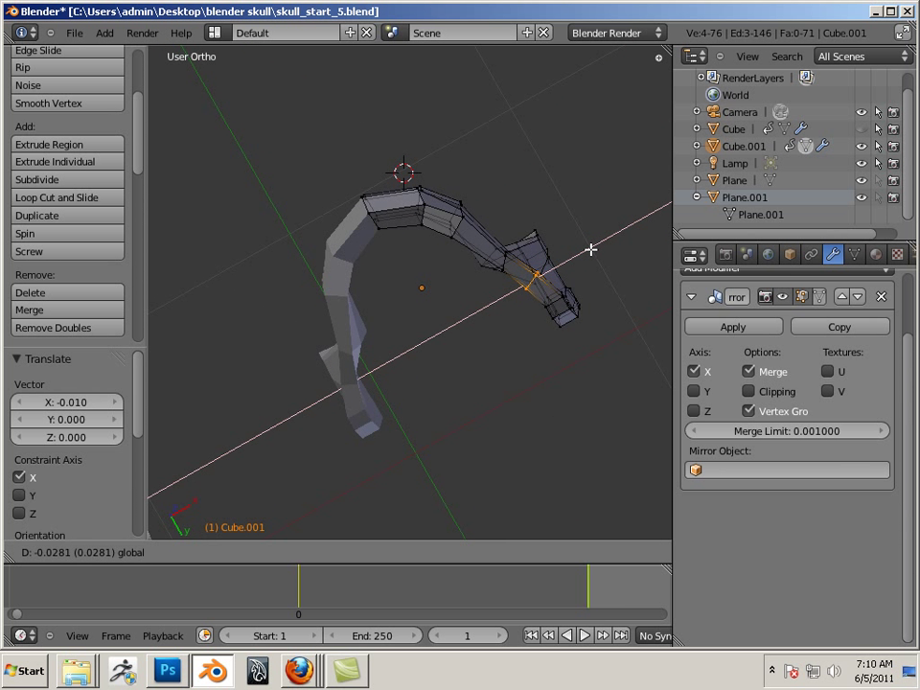
left_click(591, 249)
Select the eleven vertices around the upright arm's front prong and move them -0.029 along X, then move its tip vertex -0.023.
middle_click_drag(543, 361, 459, 249)
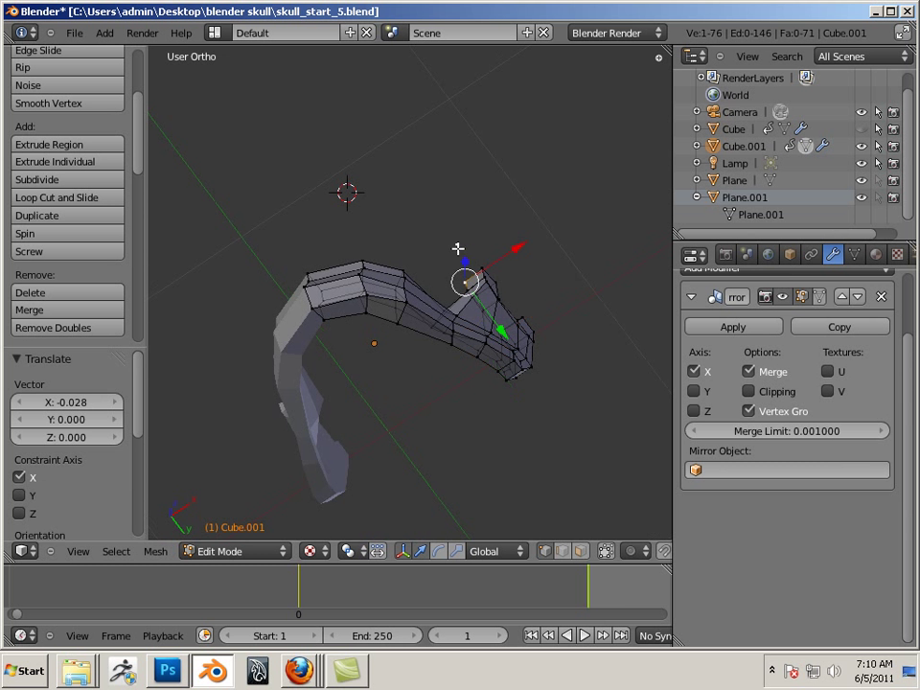
right_click(441, 253)
key("b")
left_click_drag(441, 257, 495, 297)
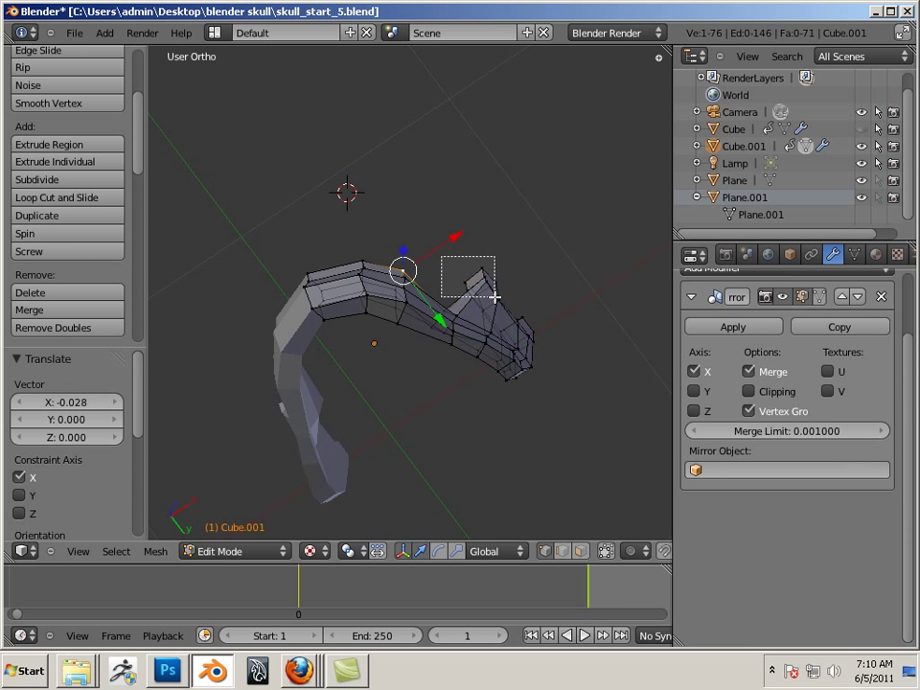
scroll(574, 298, "up", 7)
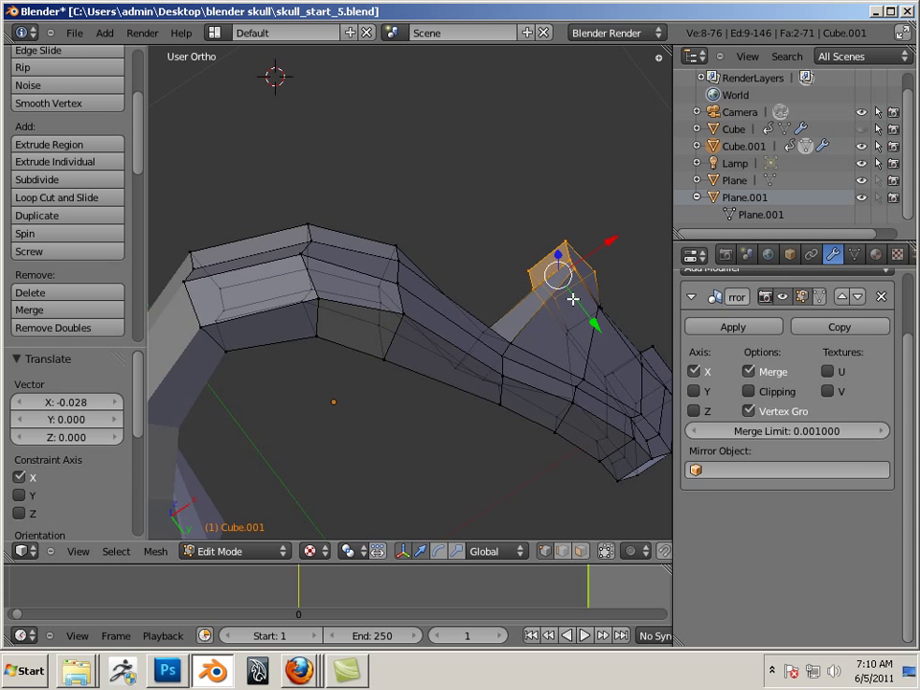
middle_click_drag(577, 305, 350, 270, "shift")
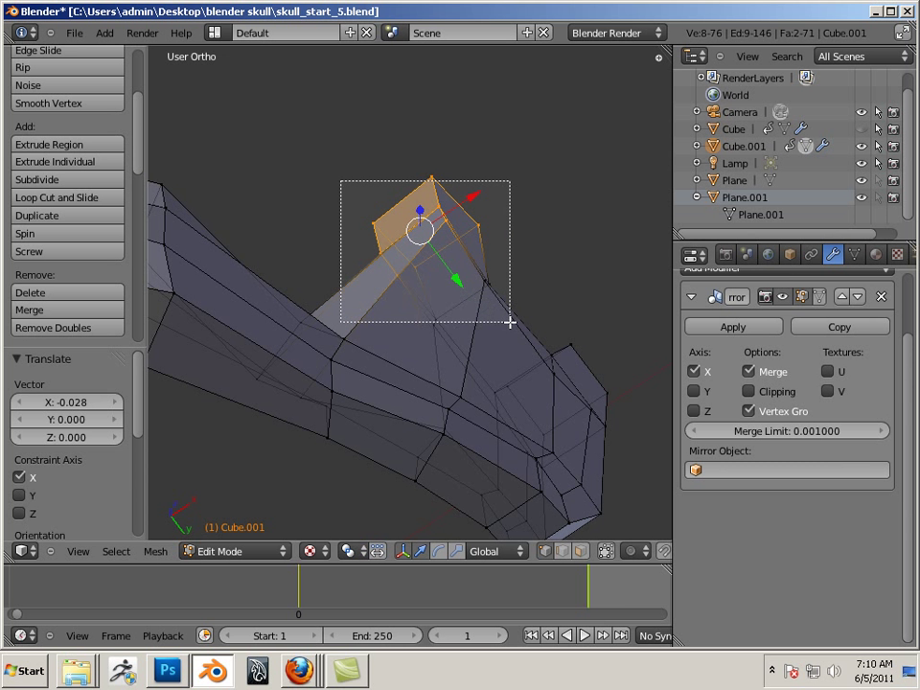
left_click_drag(506, 335, 507, 315)
left_click_drag(486, 224, 460, 228)
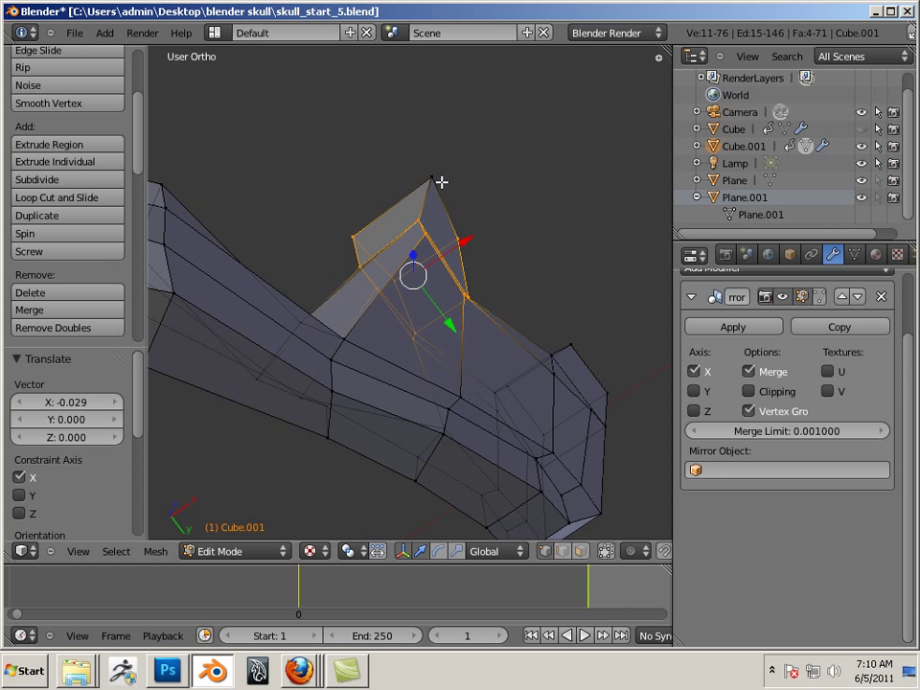
left_click_drag(476, 148, 457, 159)
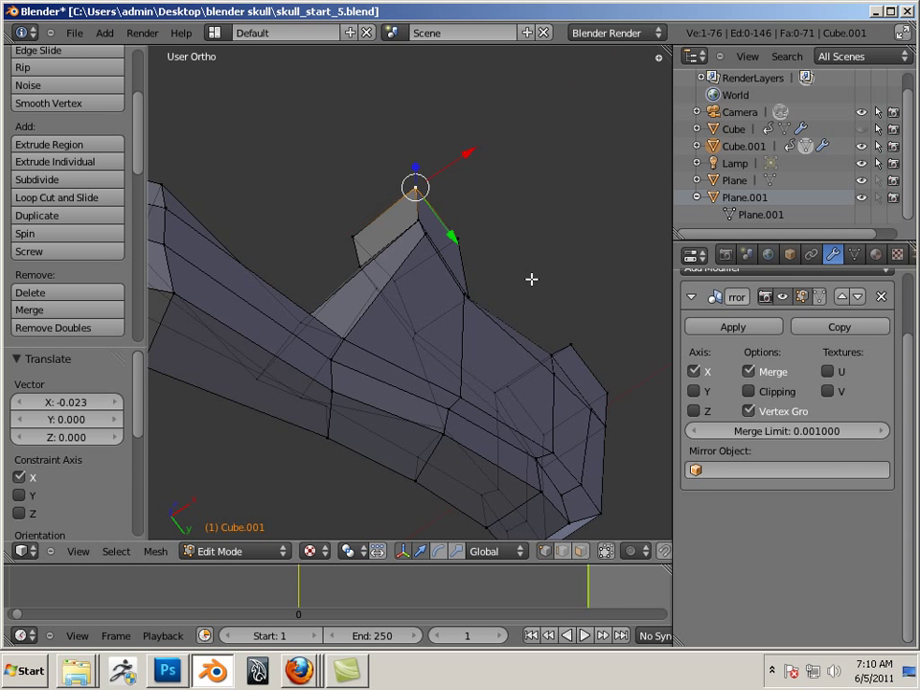
Select the six vertices on the front prong's upper end and move them -0.035 along X, then a little further inward.
middle_click_drag(532, 279, 309, 130)
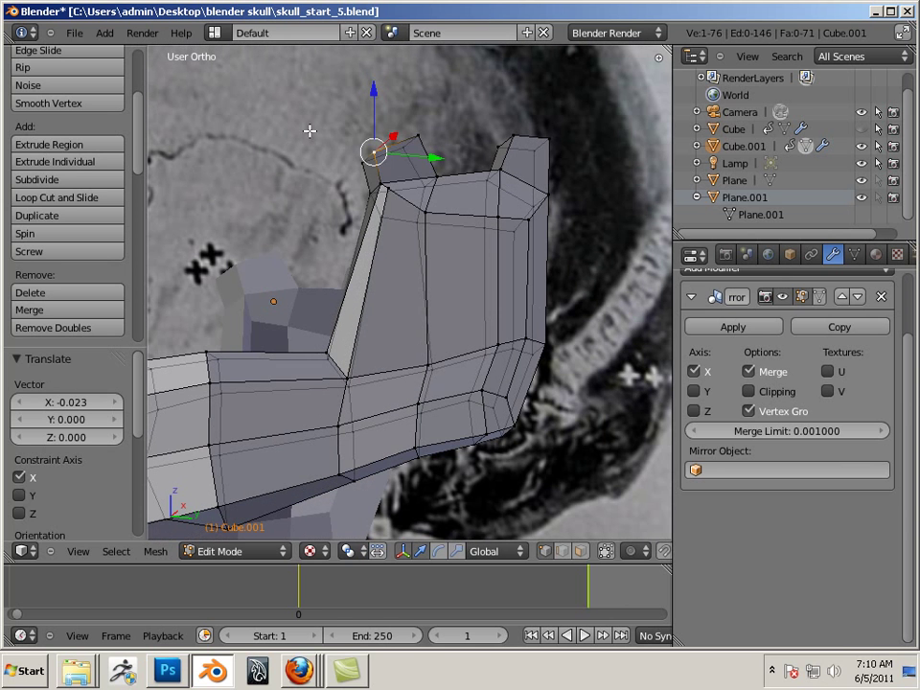
left_click_drag(365, 175, 435, 133)
key("ctrl+z")
middle_click_drag(408, 189, 477, 179)
left_click_drag(474, 177, 472, 177)
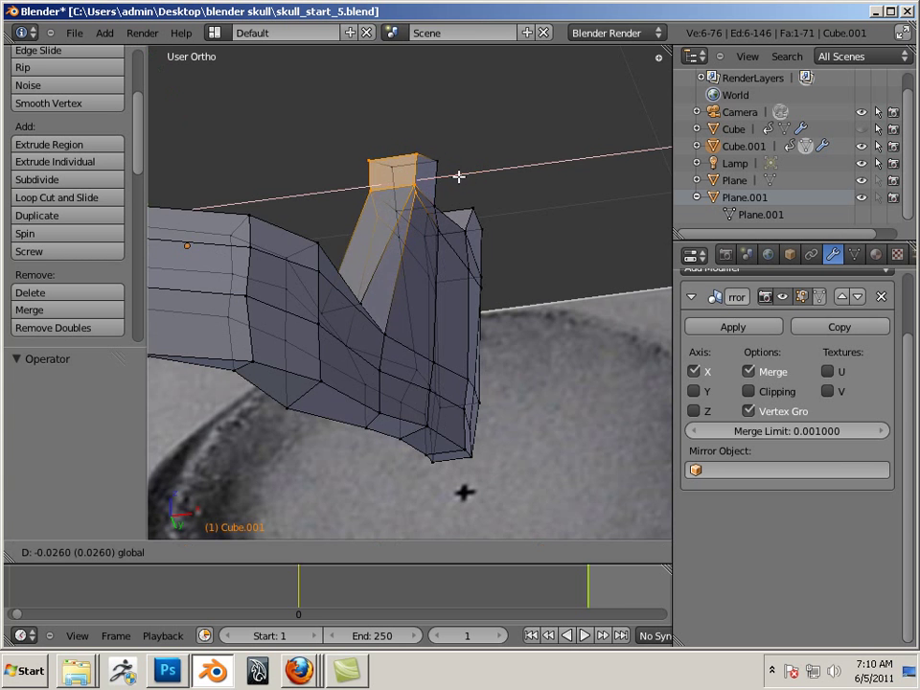
left_click(454, 176)
middle_click_drag(454, 176, 476, 266)
key("g")
key("x")
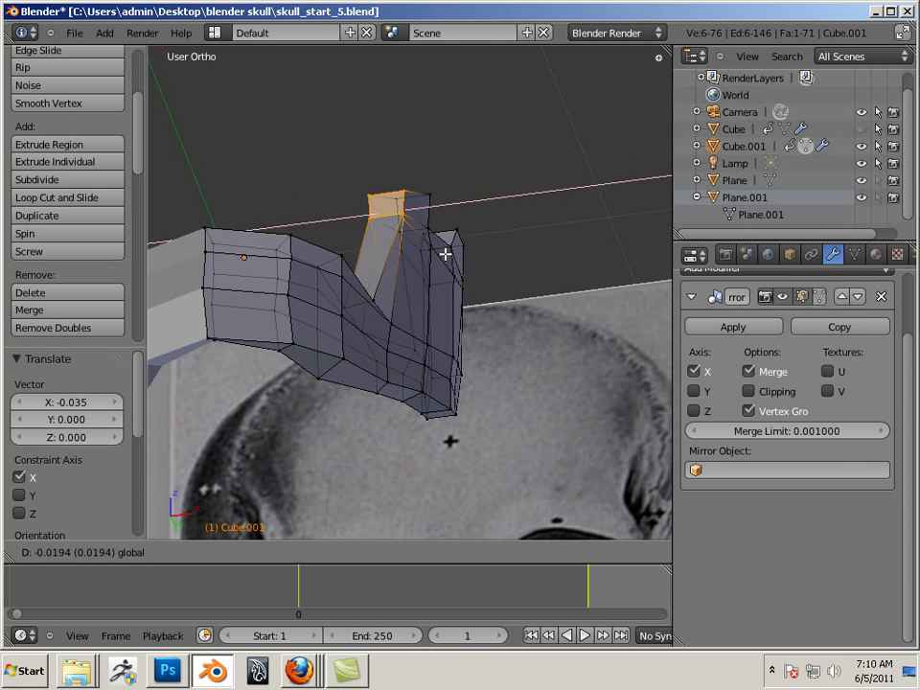
left_click(445, 259)
middle_click_drag(537, 228, 429, 258)
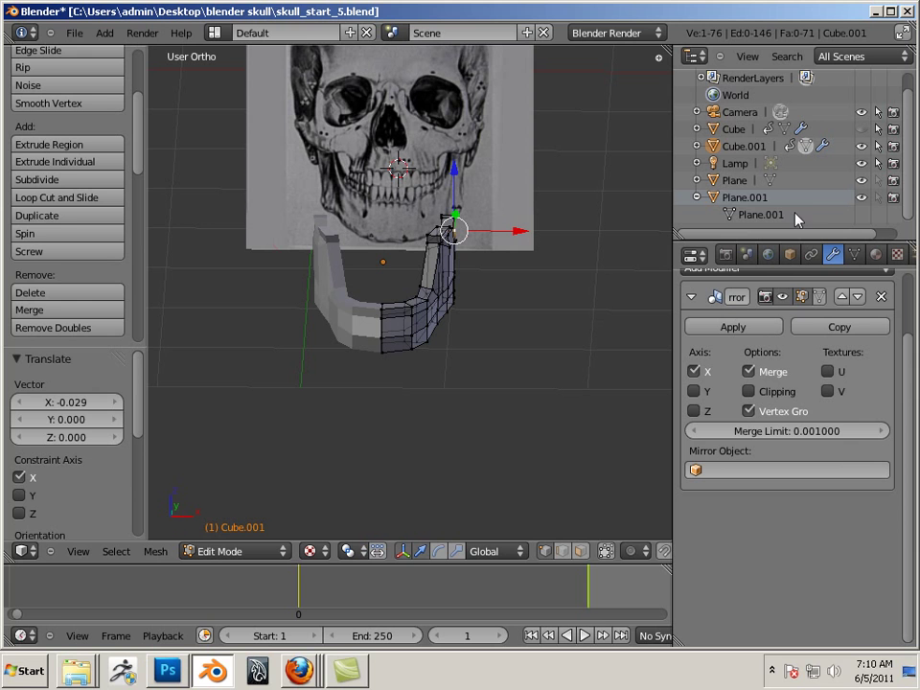
Unhide the skull Cube and compare the jaw with the front and side reference images, using wireframe shading.
middle_click_drag(468, 325, 481, 180)
middle_click_drag(443, 220, 277, 424, "shift")
scroll(479, 299, "up", 4)
key("KP_1")
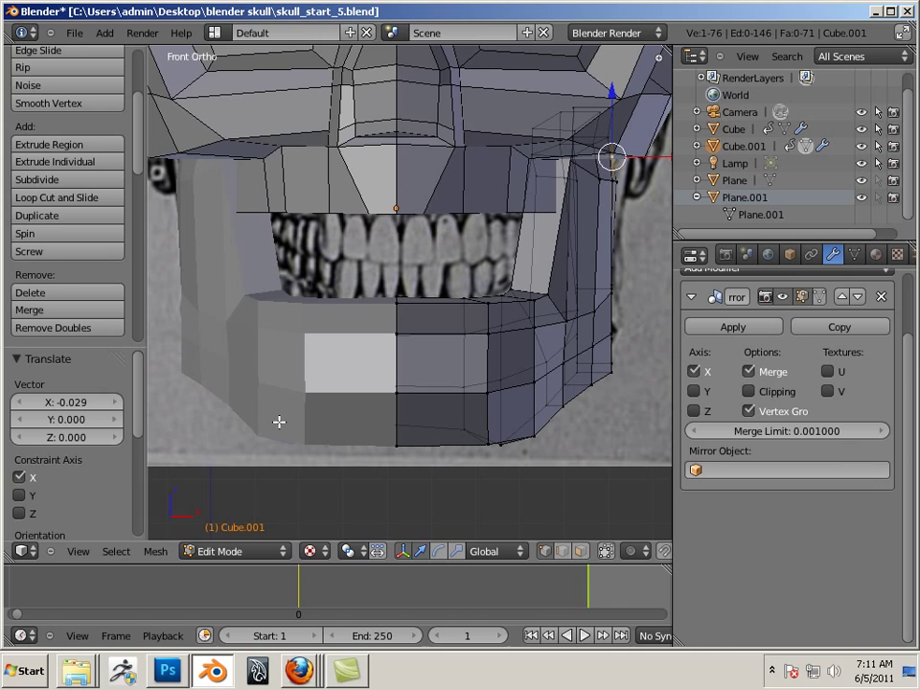
key("KP_3")
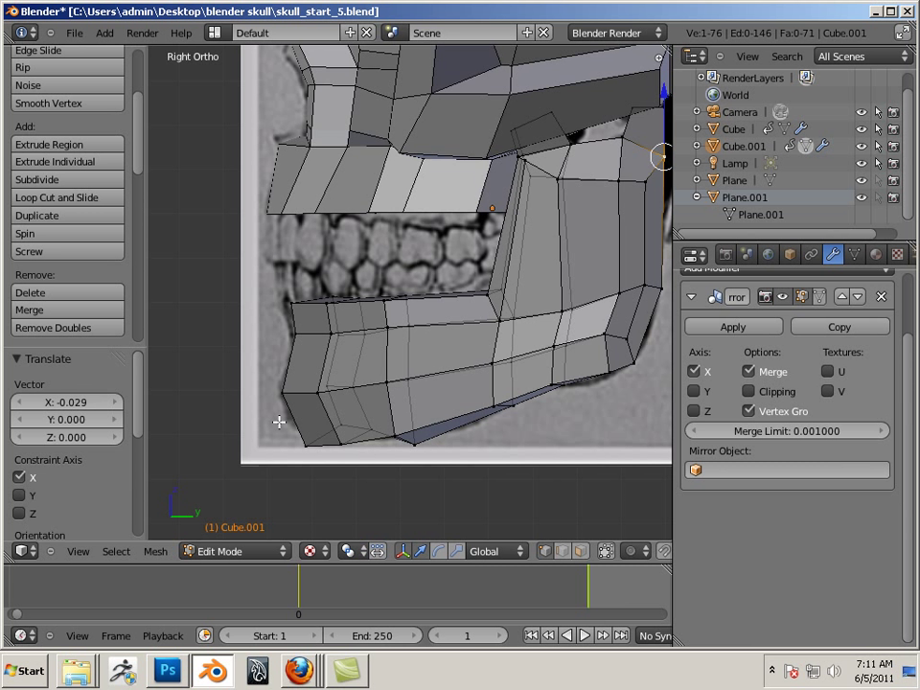
key("z")
key("Left")
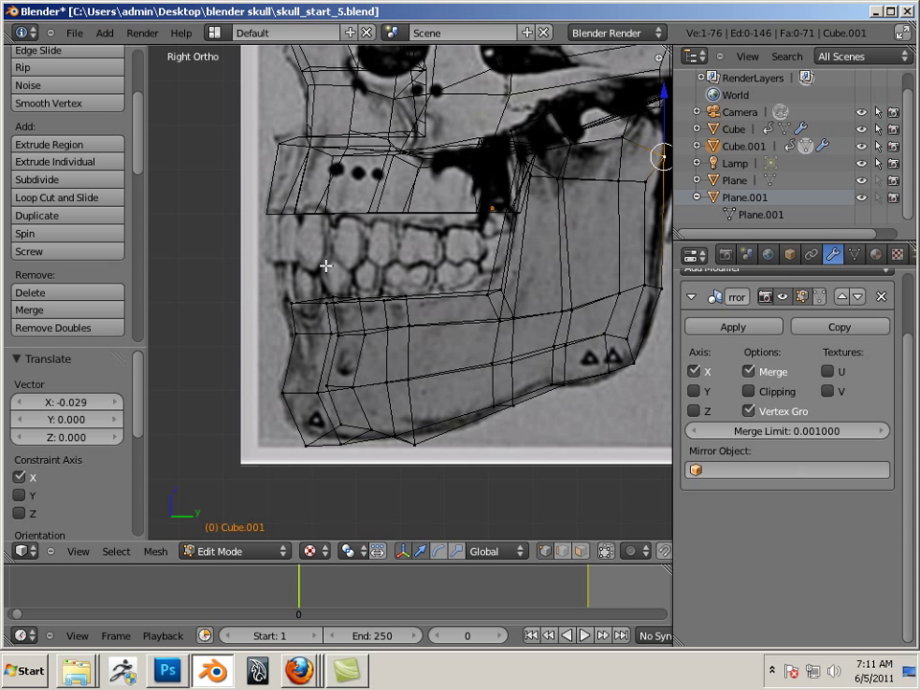
middle_click_drag(301, 201, 344, 229, "shift")
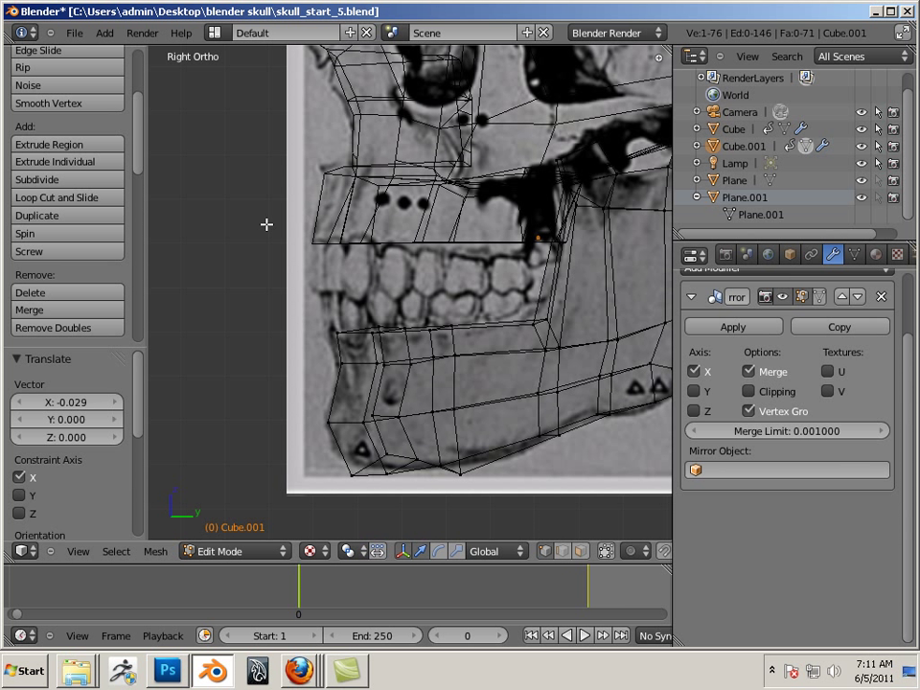
Switch to editing the skull Cube and move the lower front edge of the upper jaw back along Y, finishing with a 0.010 shift.
key("Tab")
right_click(341, 247)
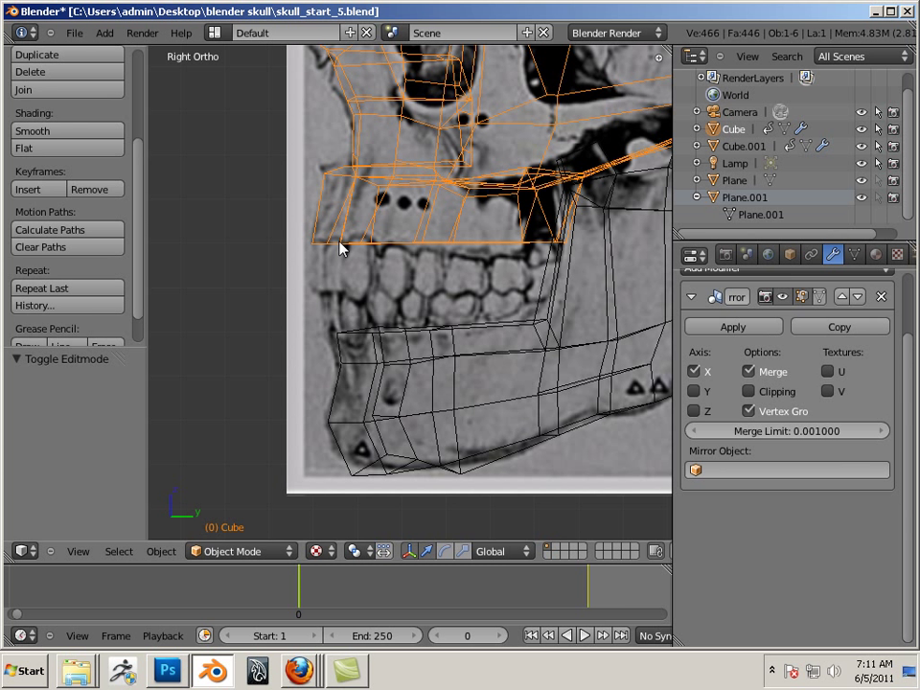
key("Tab")
right_click(312, 244)
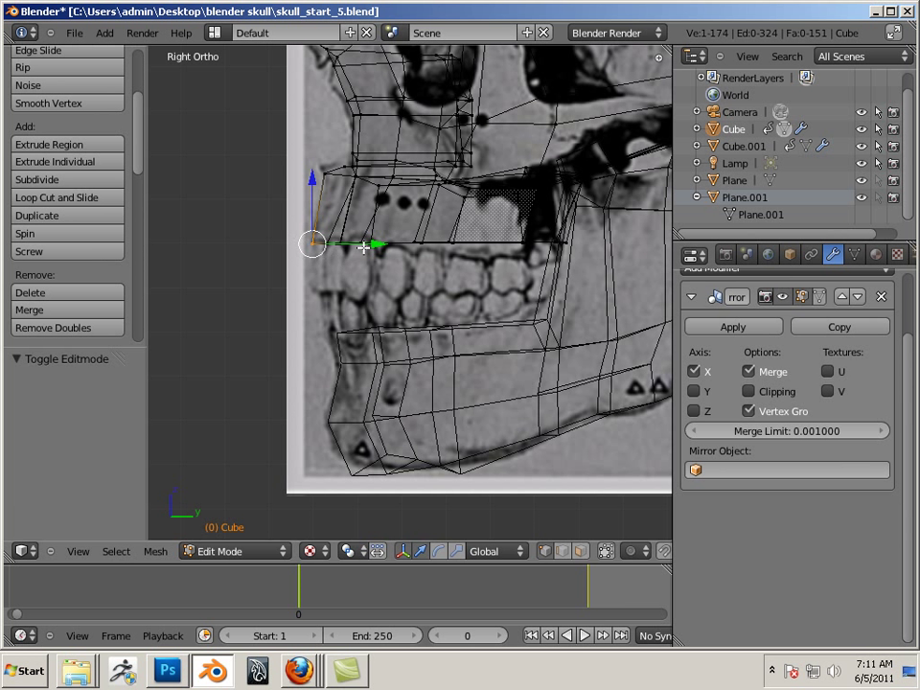
left_click_drag(362, 247, 418, 246)
left_click_drag(386, 176, 388, 195)
Leave mesh editing and apply the Mirror modifier on the skull Cube.
middle_click_drag(304, 336, 486, 275)
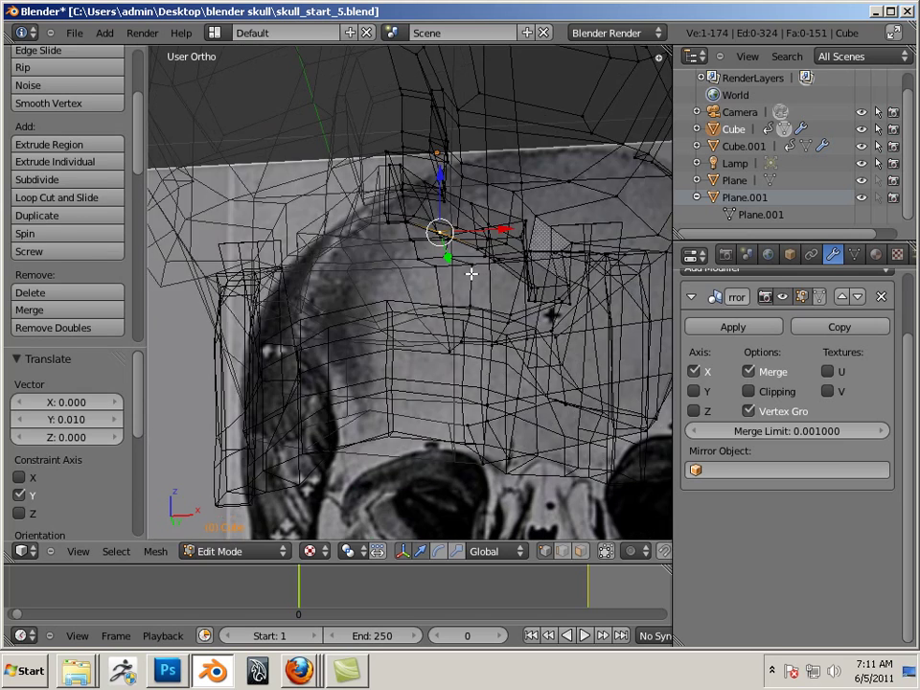
key("Tab")
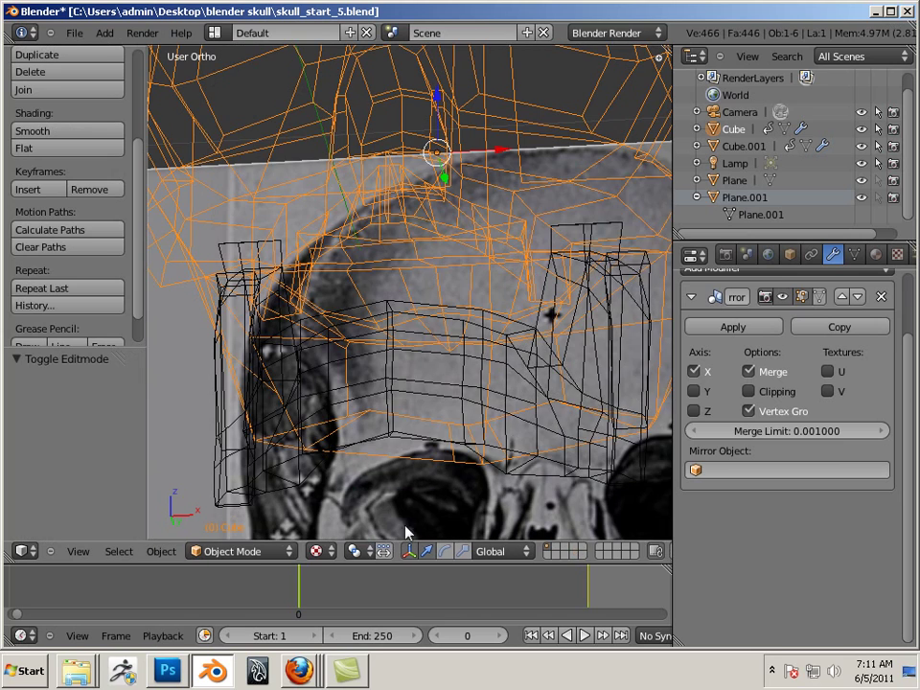
mouse_move(495, 354)
middle_mouse_down()
mouse_move(331, 316)
mouse_move(495, 360)
mouse_move(551, 419)
mouse_move(534, 403)
mouse_move(550, 437)
mouse_move(511, 382)
mouse_move(529, 286)
mouse_move(516, 325)
mouse_move(530, 360)
mouse_move(451, 242)
mouse_move(473, 391)
mouse_move(521, 426)
mouse_move(493, 403)
mouse_move(474, 340)
mouse_move(489, 365)
middle_mouse_up()
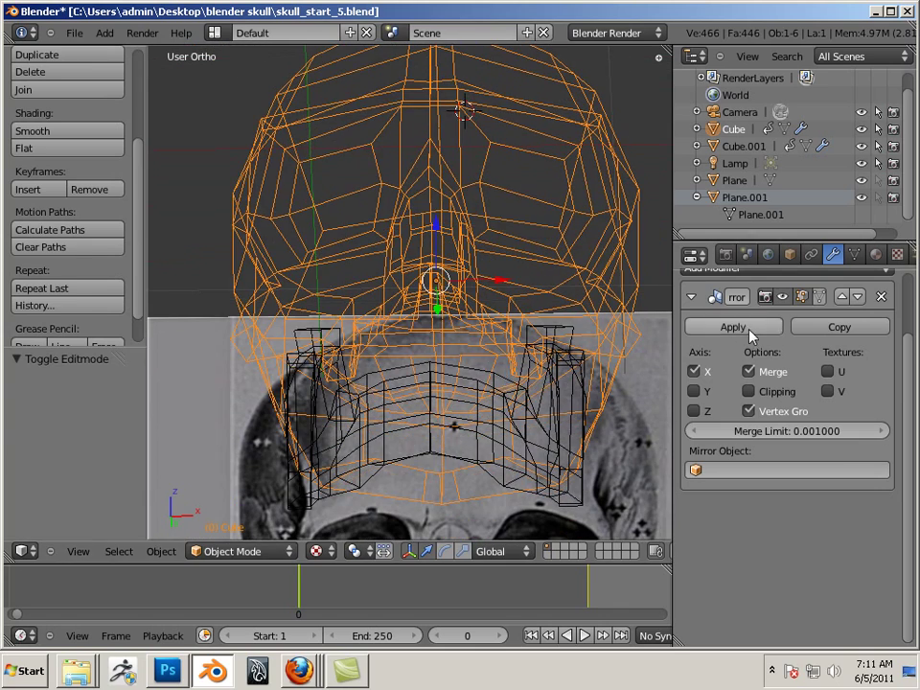
left_click(753, 336)
Clear the skull's vertex selection, return to solid shading and apply the Mirror modifier on the jaw Cube.001.
key("Tab")
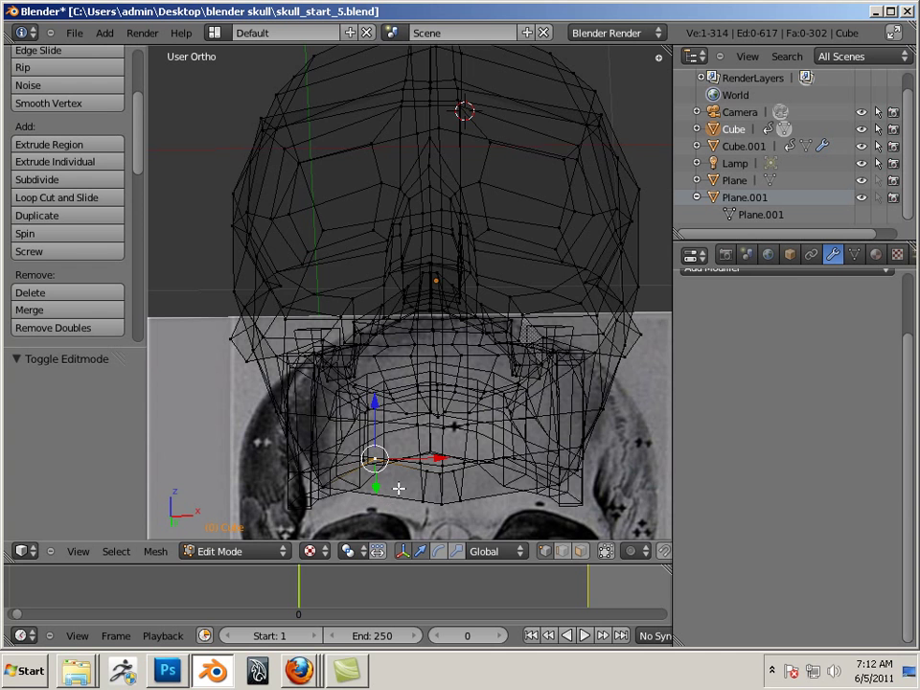
key("z")
middle_click_drag(445, 448, 472, 477)
key("a")
key("Tab")
right_click(459, 449)
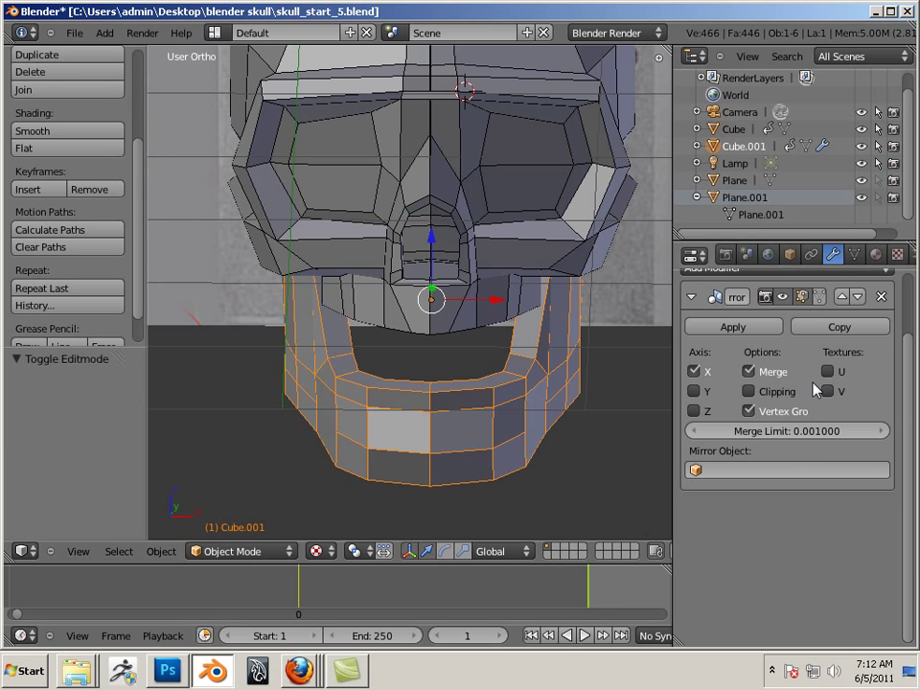
left_click(752, 327)
Move the whole jaw Cube.001 freely, slightly downward away from the upper jaw.
middle_click_drag(536, 422, 545, 373)
scroll(544, 373, "down", 5)
middle_click_drag(347, 340, 386, 353)
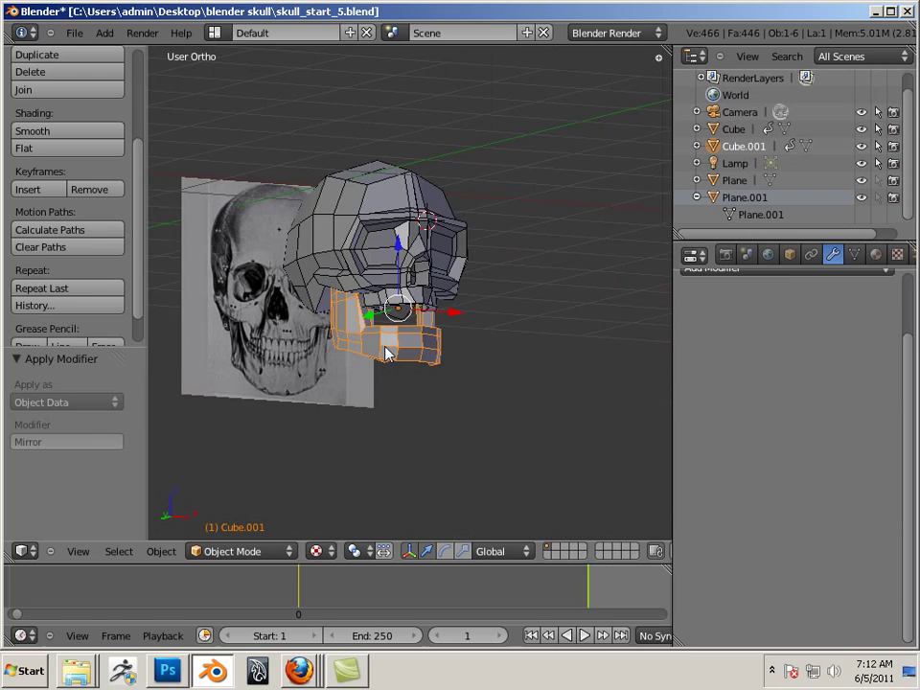
scroll(477, 391, "up", 5)
scroll(460, 379, "up", 3)
scroll(452, 370, "down", 2)
key("g")
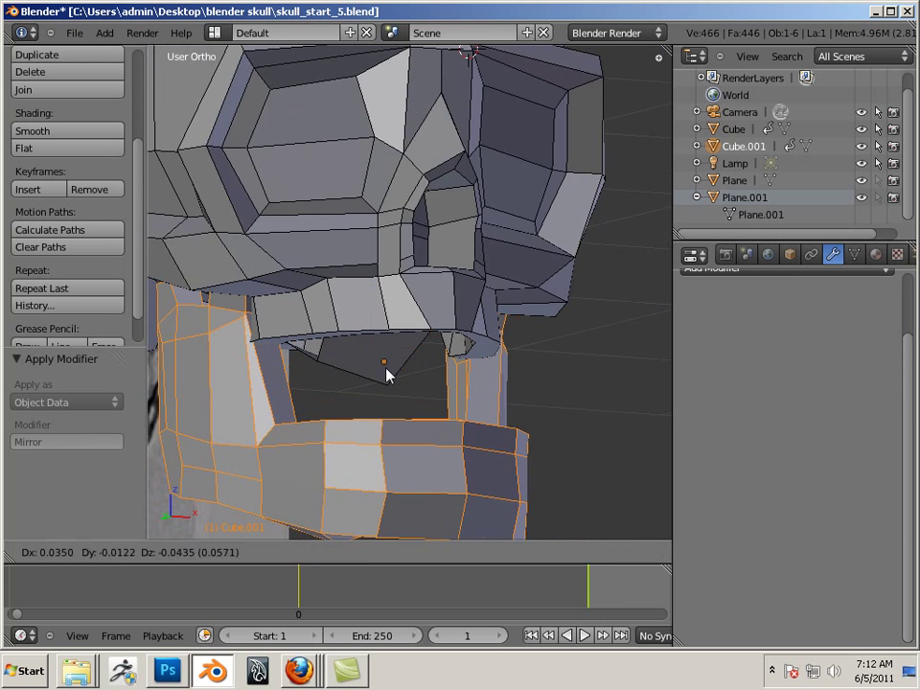
left_click(369, 372)
Centre the jaw under the skull by moving it -0.019 along X.
scroll(567, 444, "down", 5)
middle_click_drag(495, 428, 422, 417)
scroll(471, 432, "up", 3)
middle_click_drag(372, 393, 381, 356)
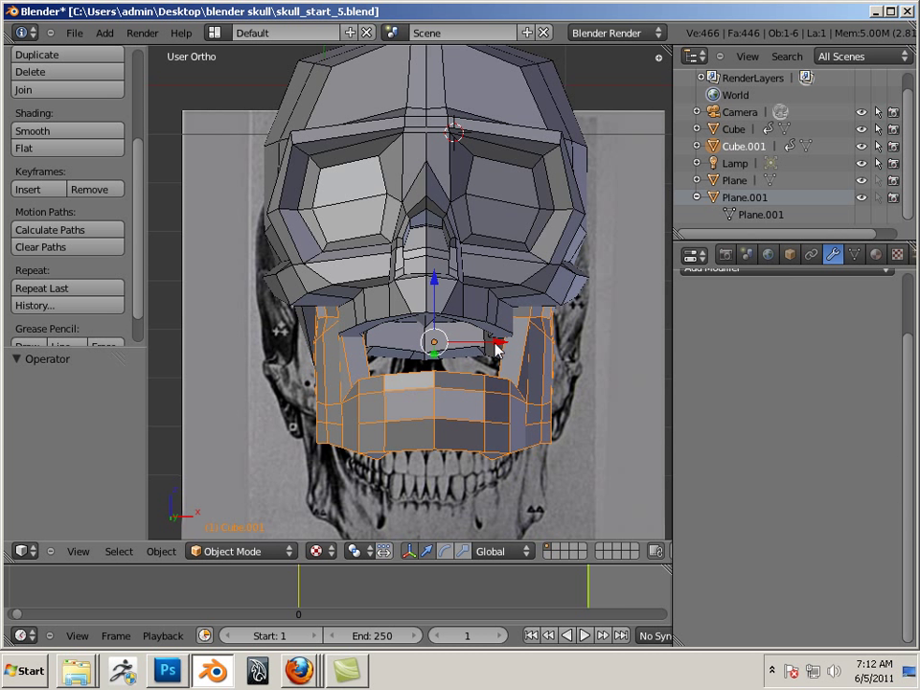
left_click_drag(502, 345, 497, 345)
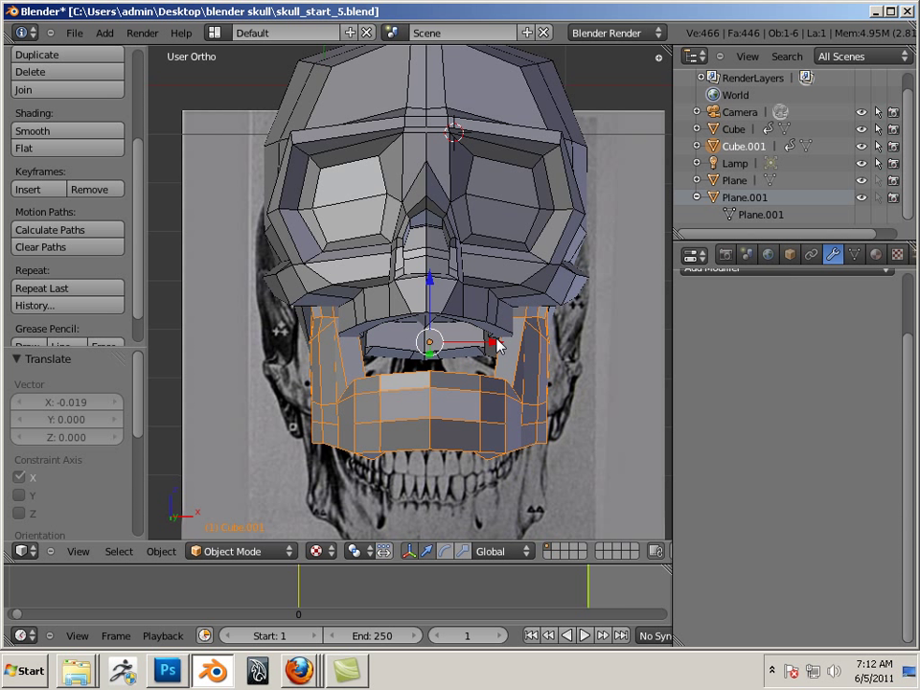